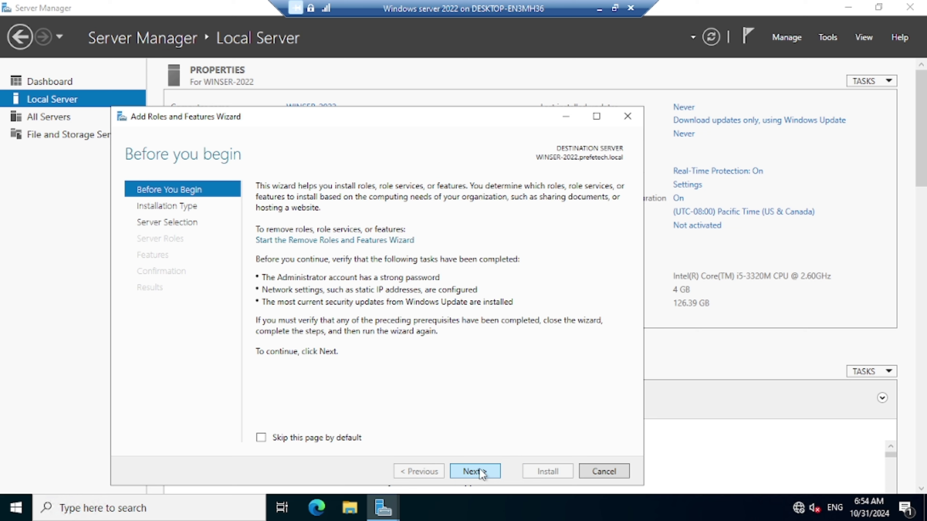
Step: Choose a role-based install on the local server and add Active Directory Domain Services with its management tools
left_click(479, 471)
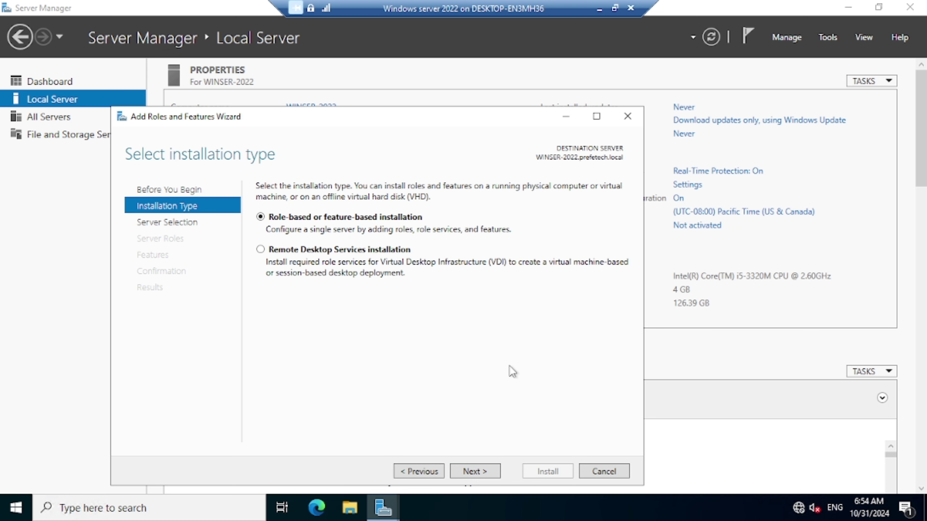
left_click(470, 471)
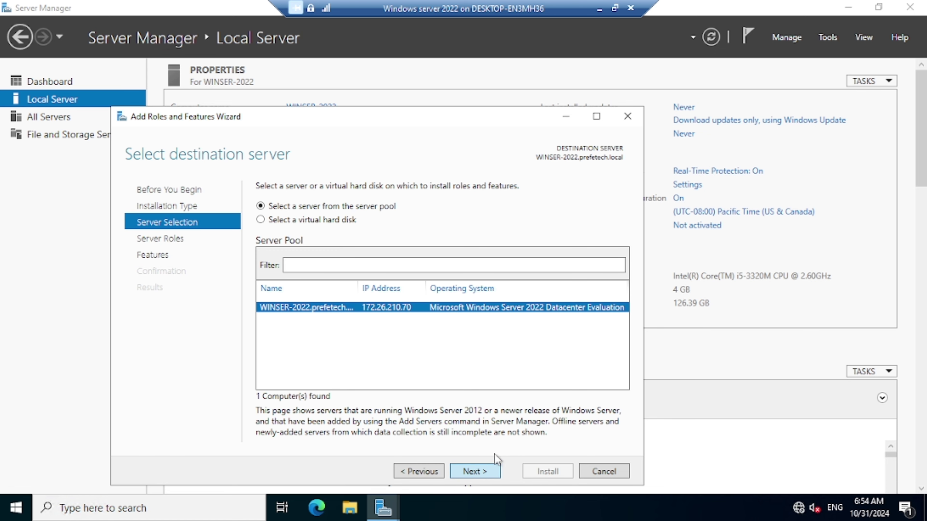
left_click(473, 470)
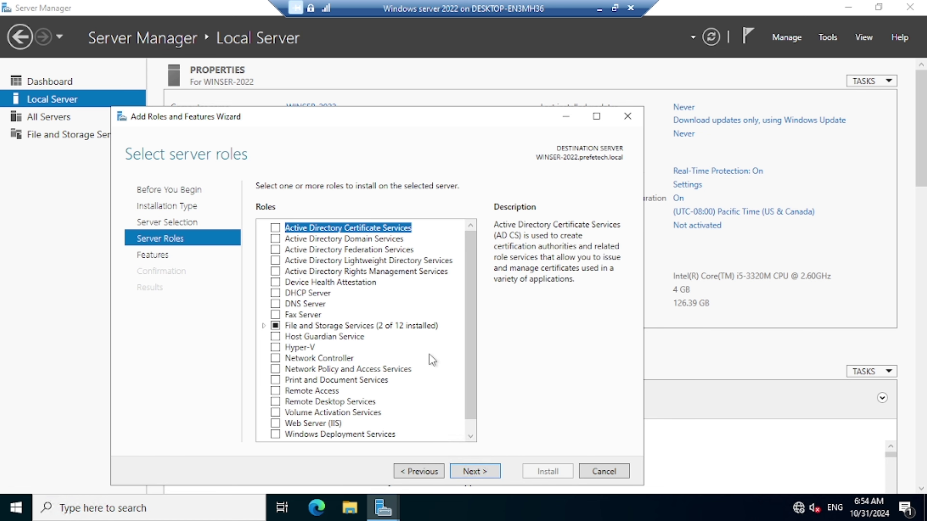
left_click(275, 239)
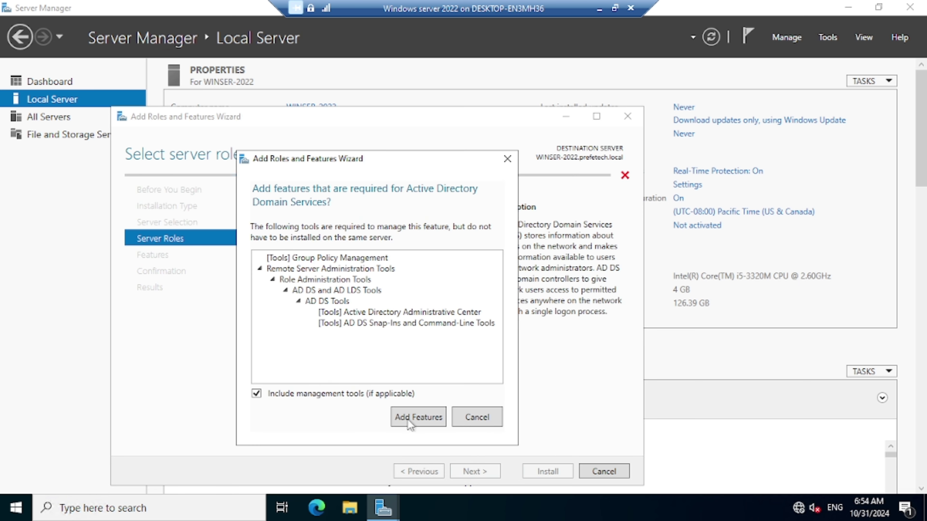
left_click(410, 422)
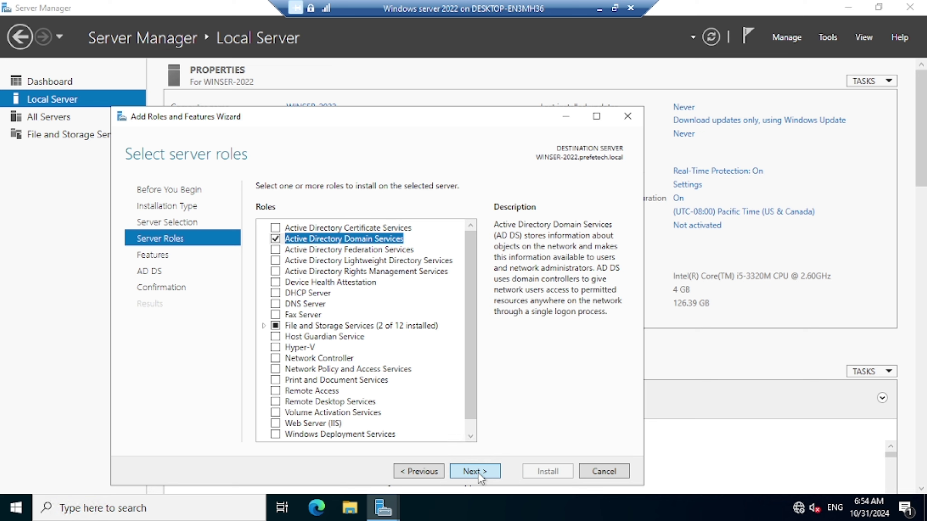
Step: Skip the features and AD DS pages and enable automatic restart on the confirmation page
left_click(478, 474)
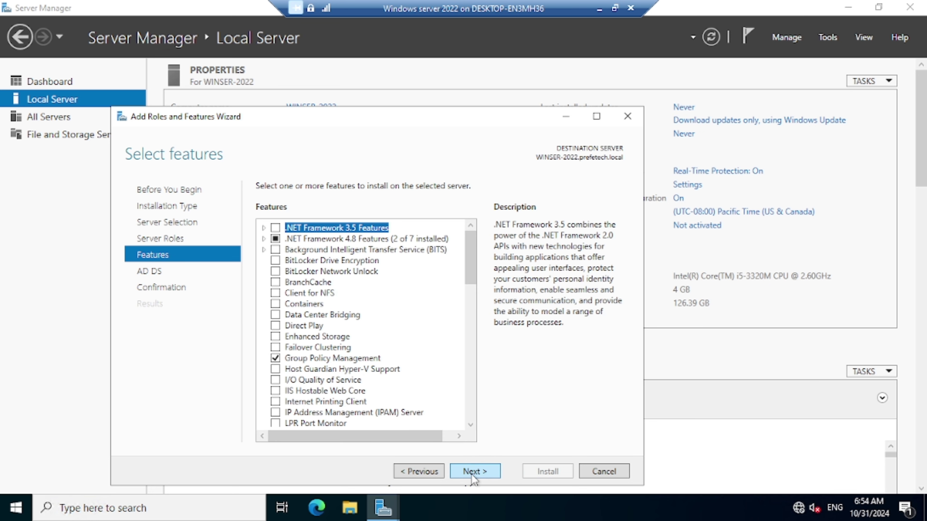
left_click(472, 473)
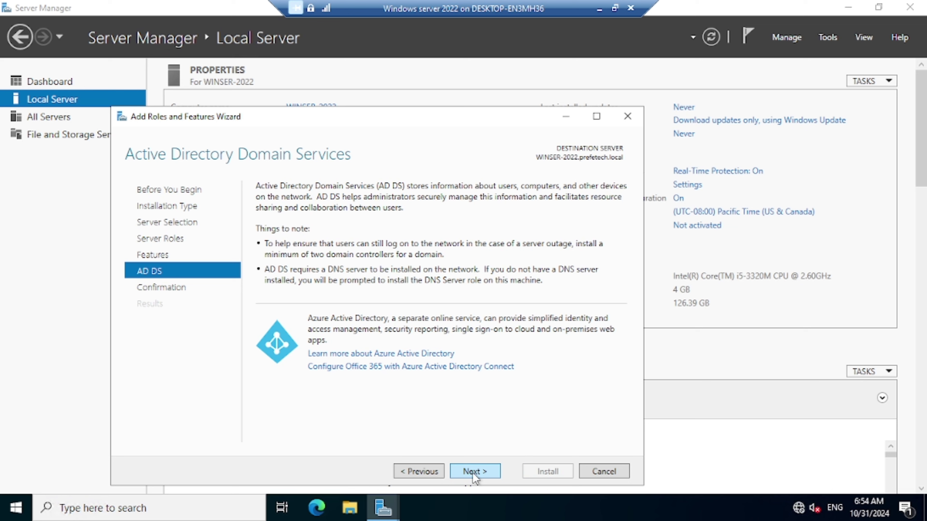
left_click(472, 473)
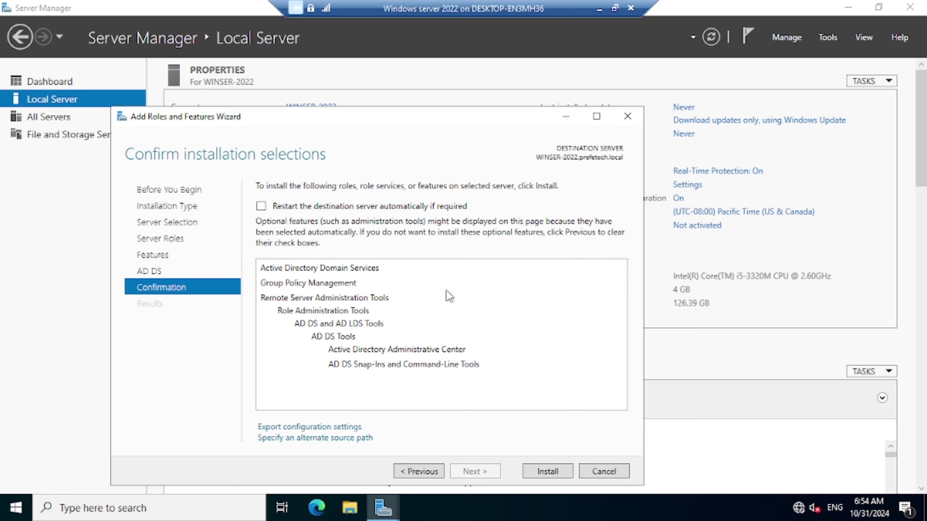
left_click(262, 207)
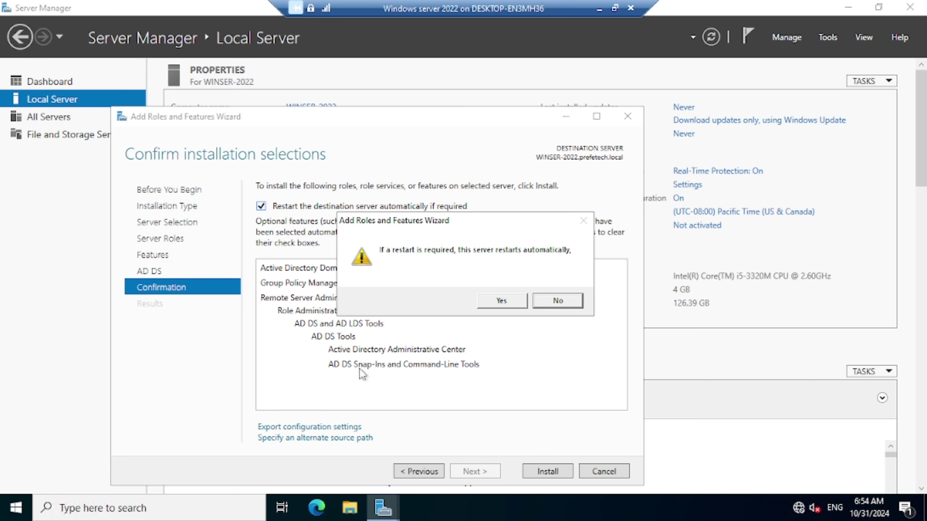
left_click(504, 301)
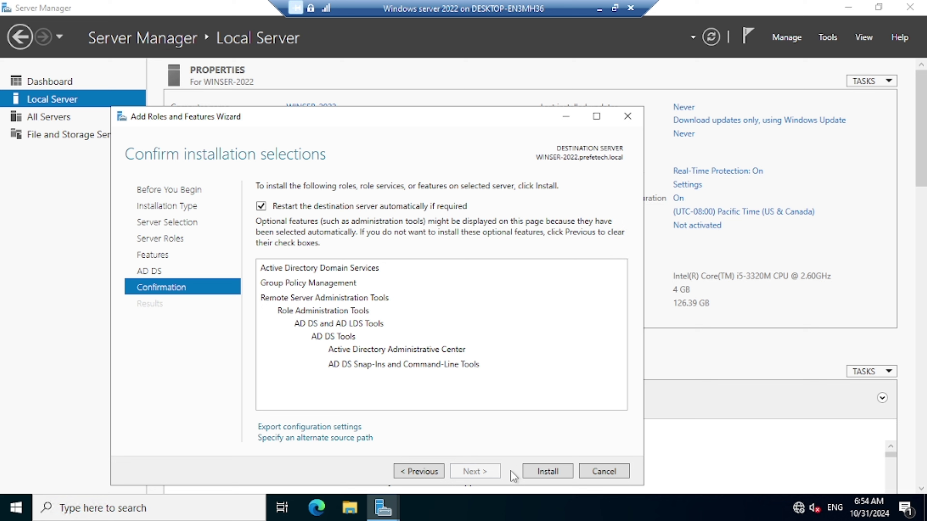
Step: Install the AD DS role and management tools on WINSER-2022 until it succeeds
left_click(547, 475)
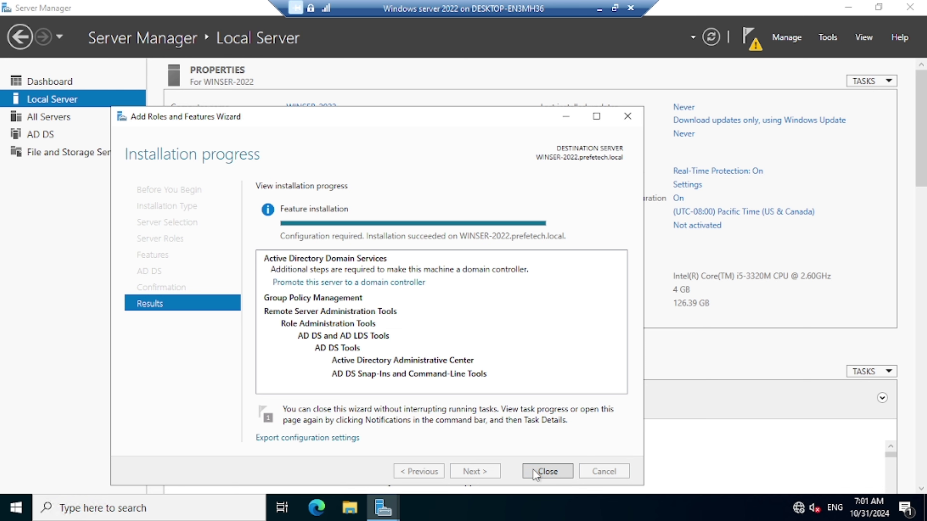
Step: Close the finished wizard and launch 'Promote this server to a domain controller' from notifications
left_click(548, 472)
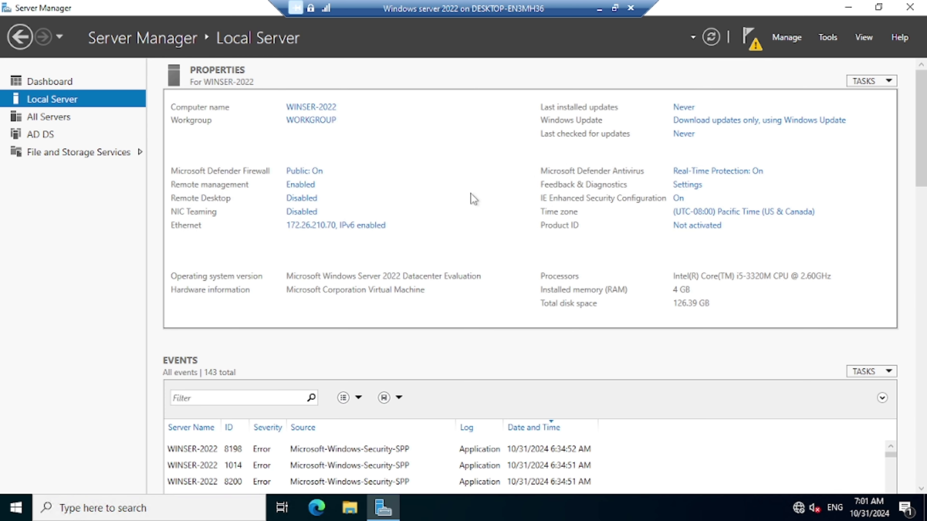
left_click(750, 42)
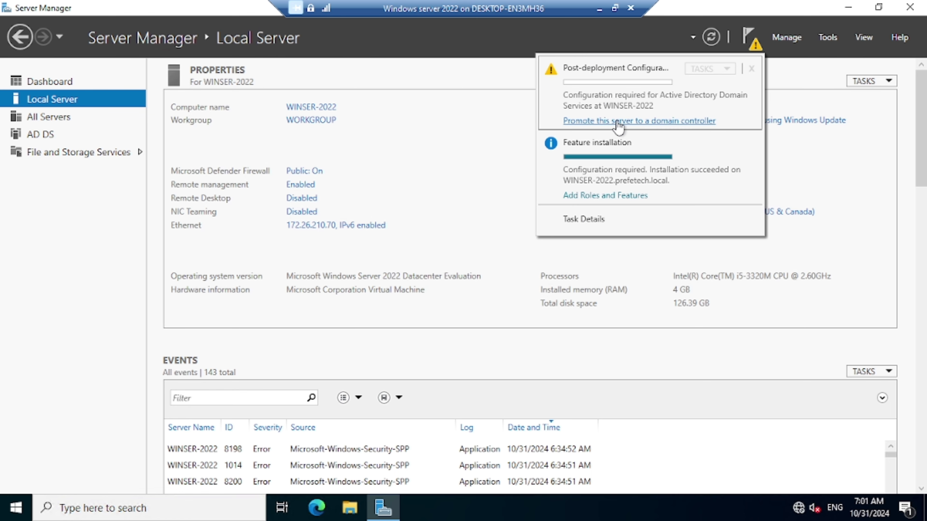
left_click(442, 181)
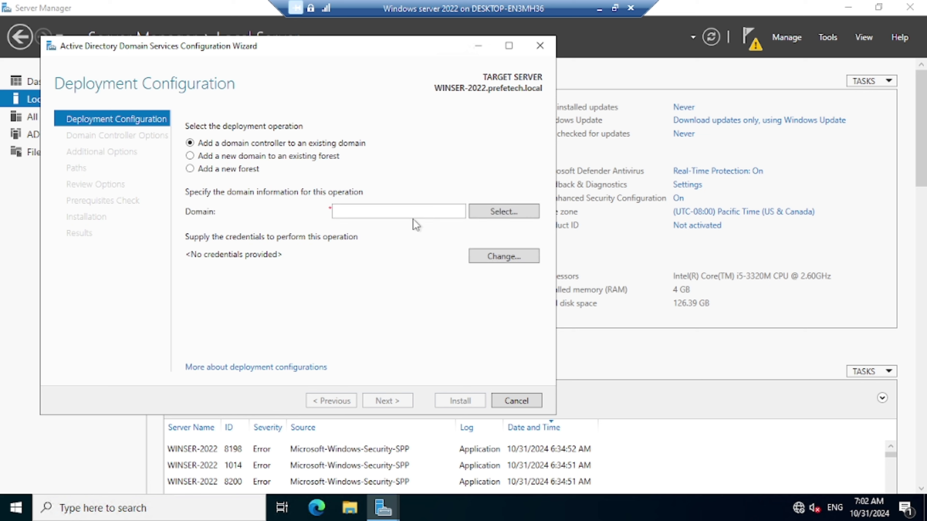
Step: Enter the prefetech.local administrator user name and its password as deployment credentials
left_click(413, 218)
type("administrator")
key("BackSpace")
key("BackSpace")
key("BackSpace")
key("BackSpace")
key("BackSpace")
key("BackSpace")
key("BackSpace")
key("BackSpace")
key("BackSpace")
key("BackSpace")
key("BackSpace")
key("BackSpace")
key("BackSpace")
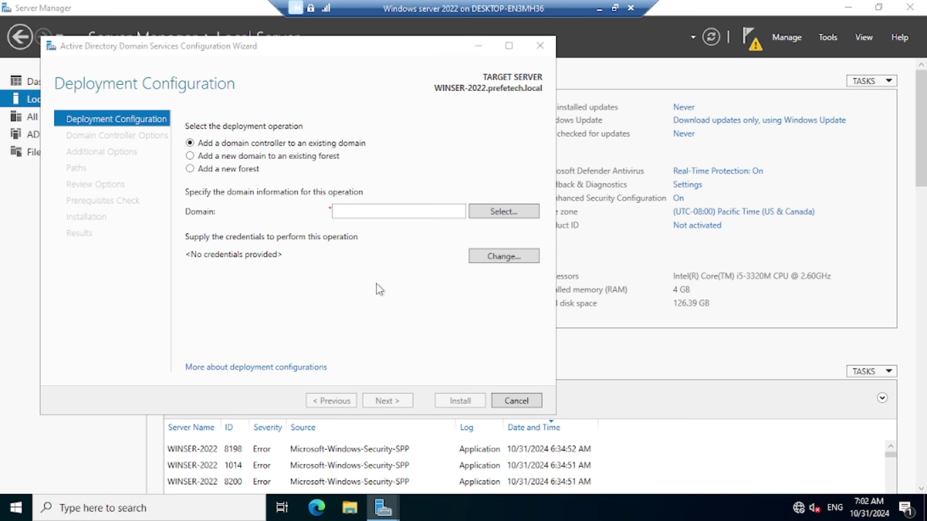
type("ad")
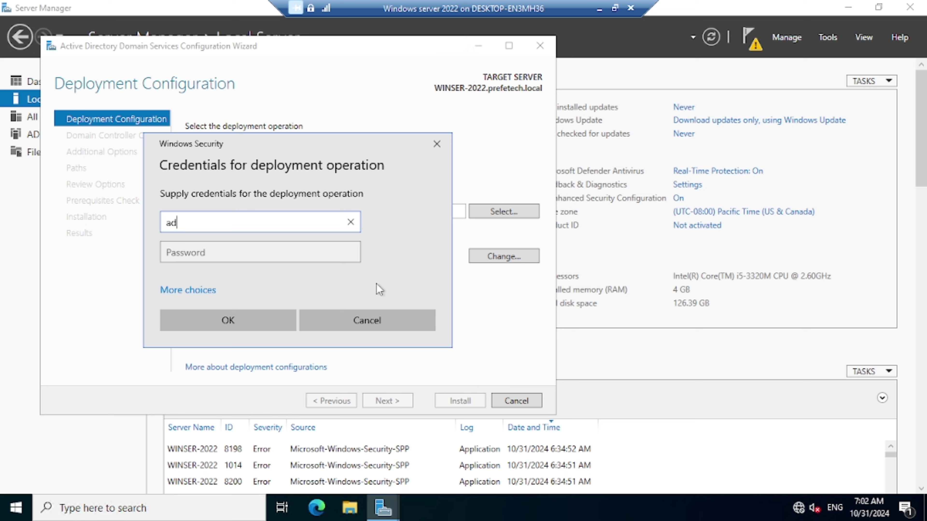
type("ministrator@prefete")
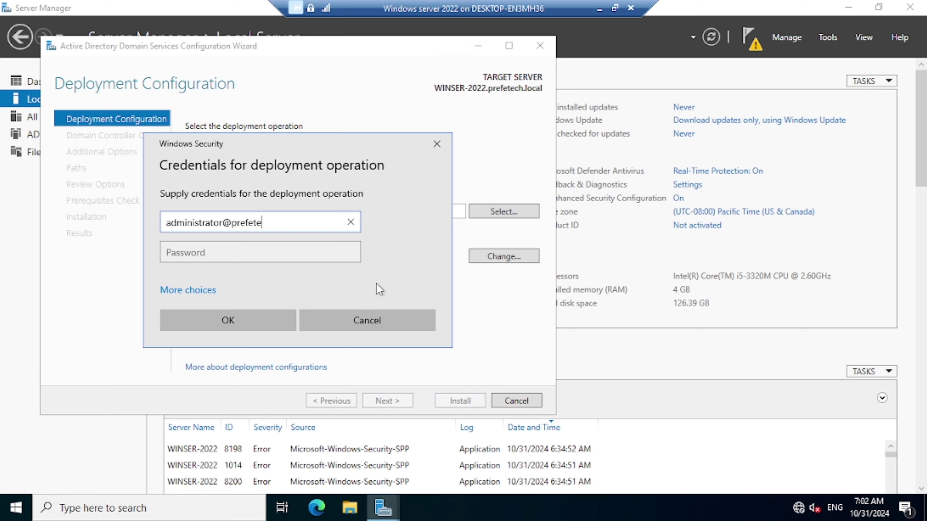
type("ch.local")
key("Tab")
type("****")
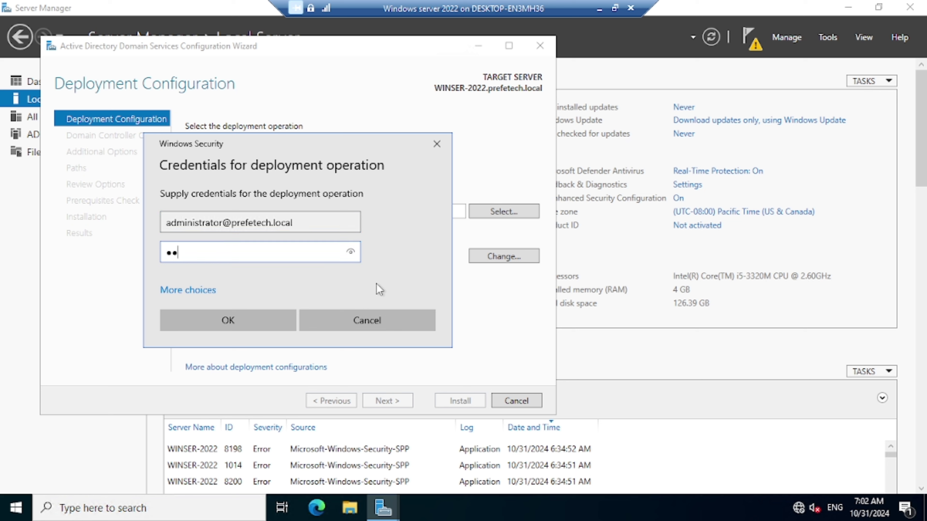
type("******")
Step: Confirm the credentials, pick prefetech.local as the existing domain, and advance to Domain Controller Options
left_click(228, 321)
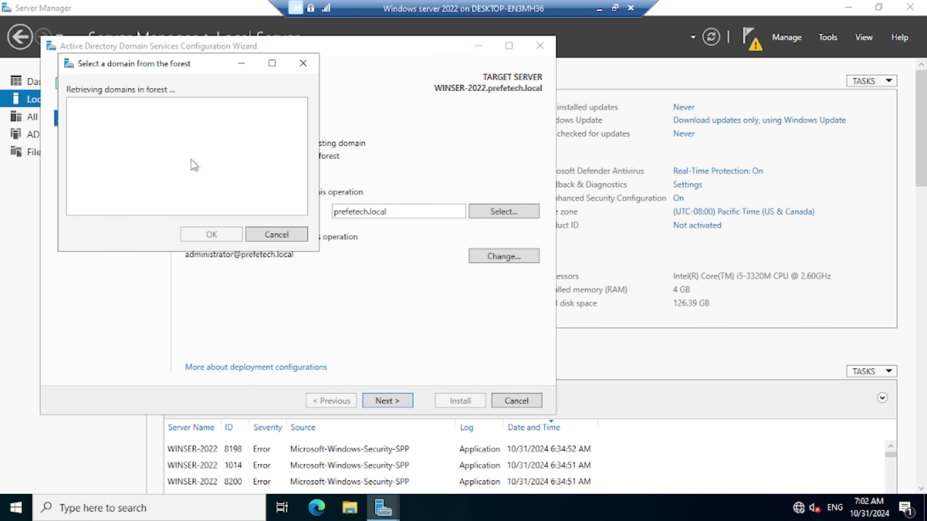
left_click(102, 118)
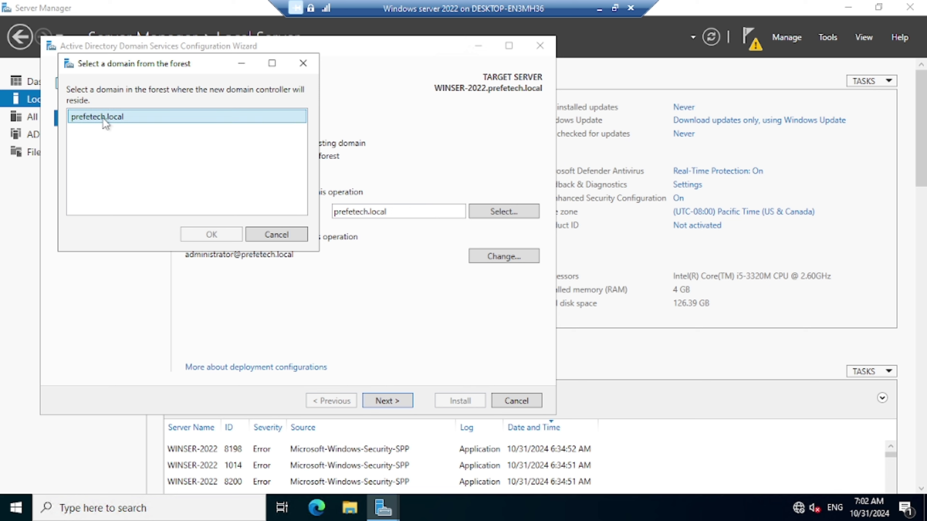
left_click(205, 239)
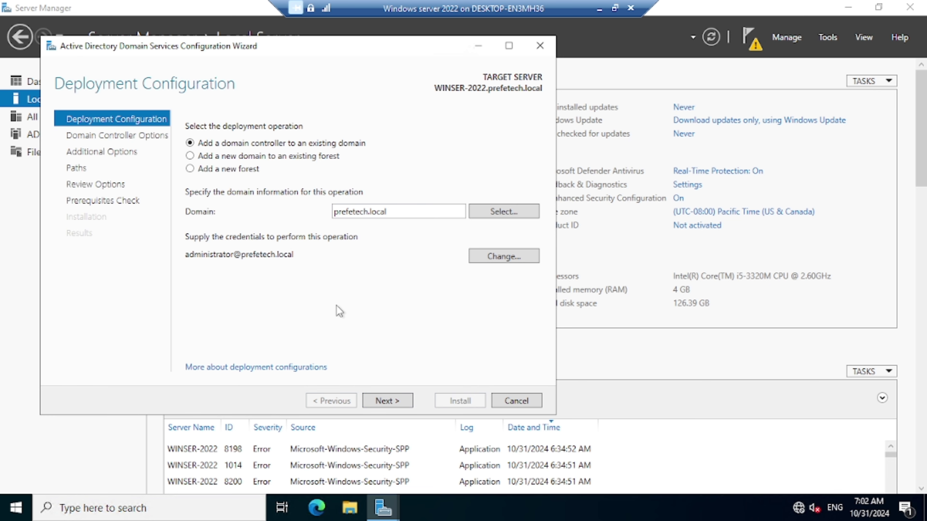
left_click(387, 401)
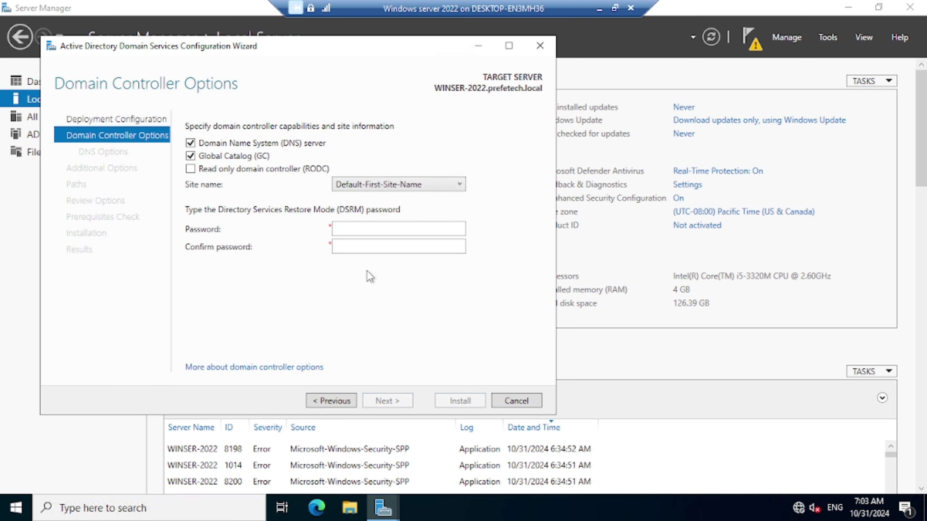
Step: Keep site Default-First-Site-Name, enter the DSRM password, and move on to DNS Options
left_click(370, 234)
left_click(460, 186)
left_click(460, 186)
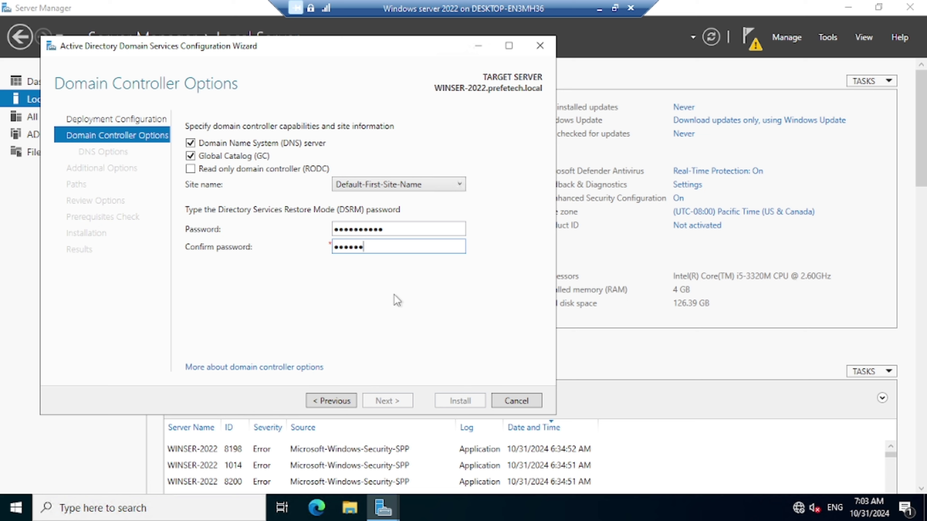
type("1")
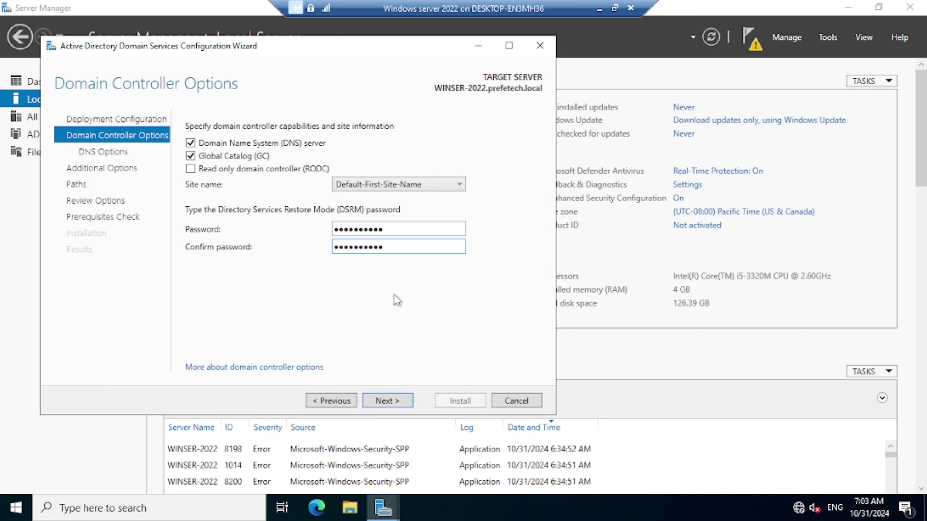
left_click(388, 401)
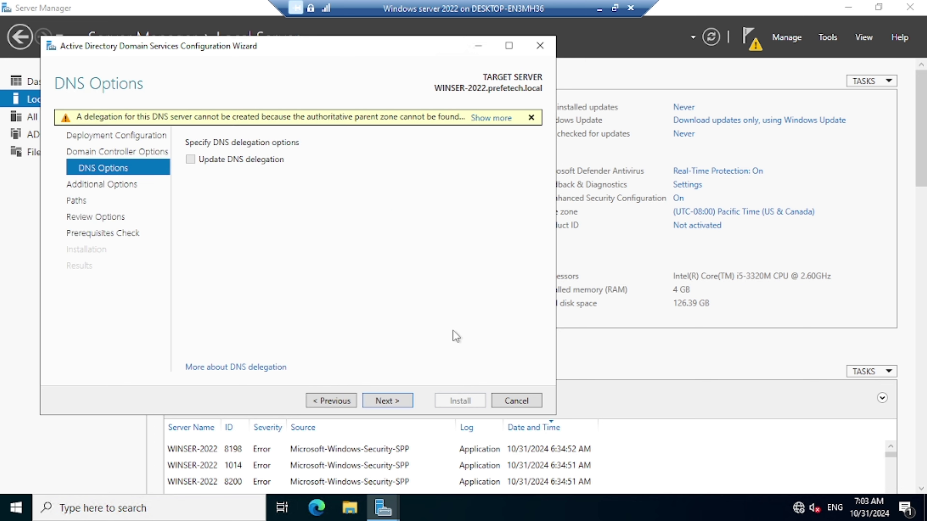
Step: Skip DNS delegation and set DC.prefetech.local as the replication source, reaching the Paths page
left_click(386, 399)
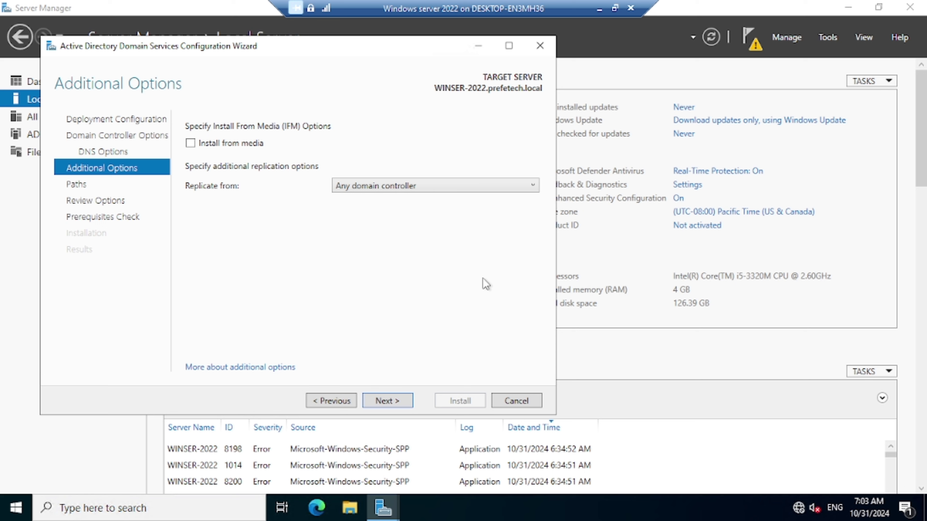
left_click(533, 185)
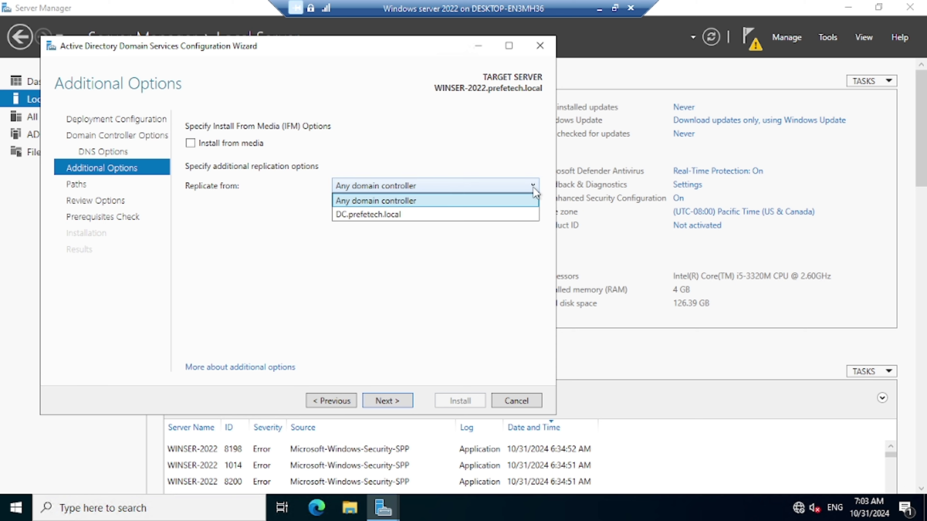
left_click(373, 215)
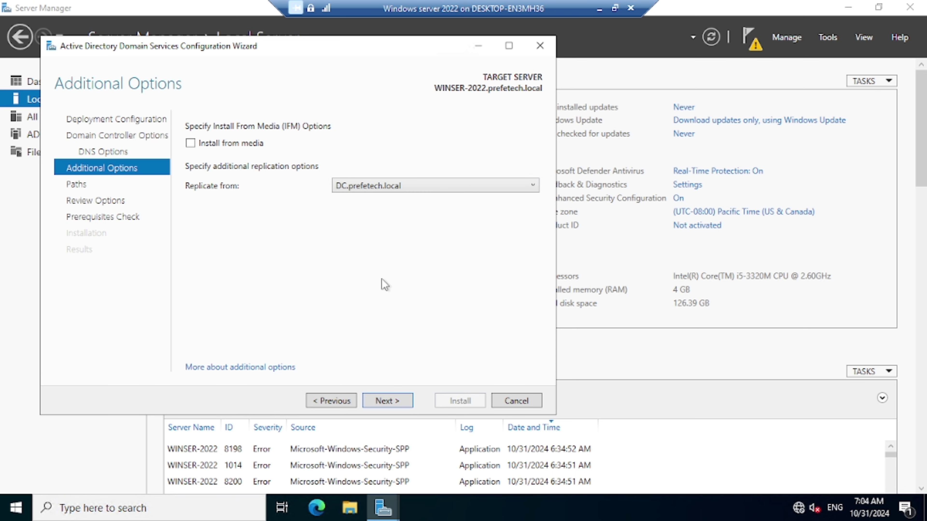
left_click(386, 401)
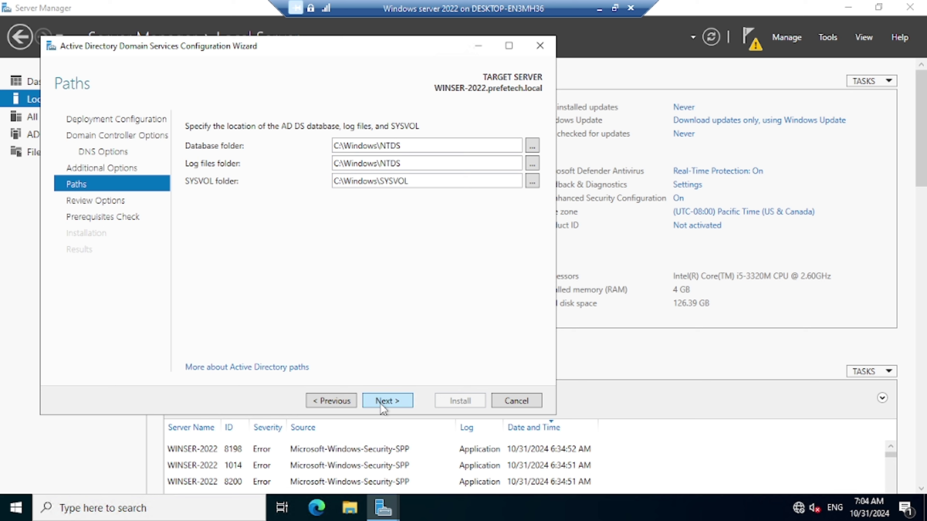
Step: Accept the default C:\Windows\NTDS and SYSVOL paths and pass review to the prerequisites check
left_click(386, 401)
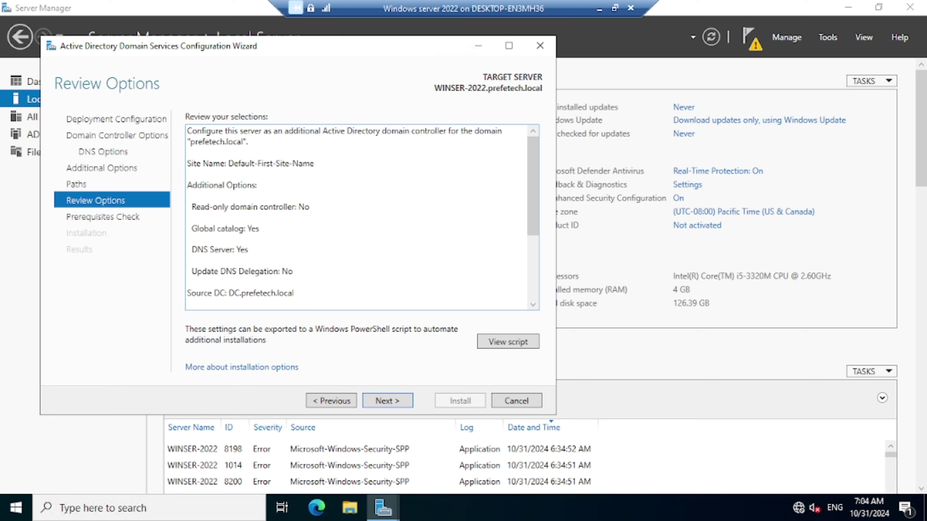
left_click(386, 400)
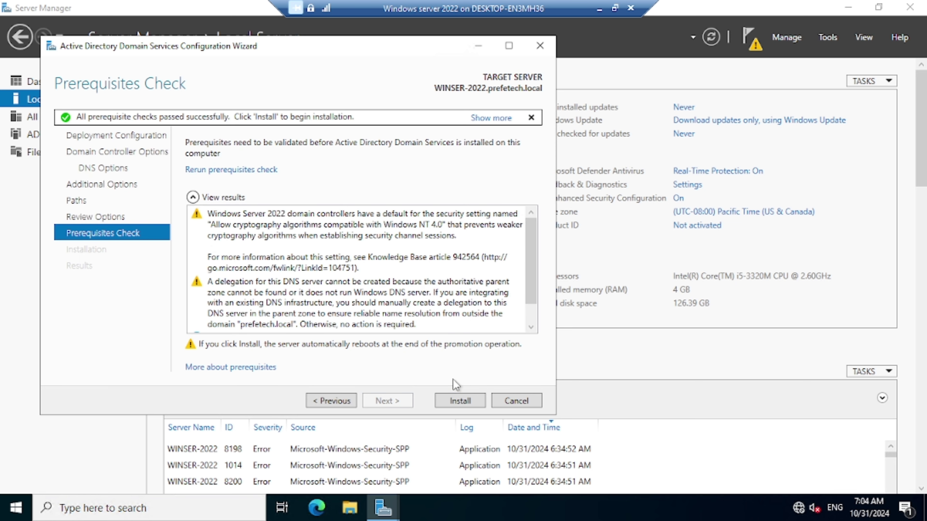
Step: Install the additional domain controller and let the server reboot
left_click(460, 403)
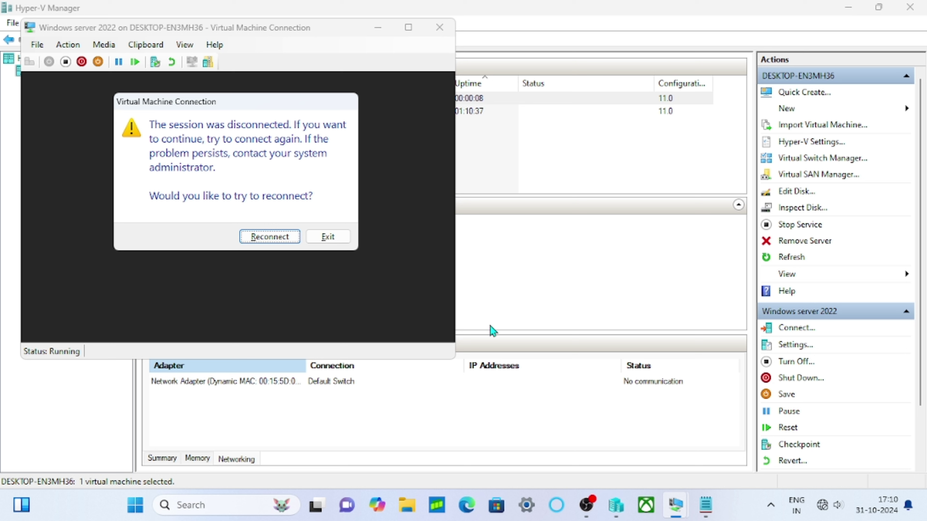
Step: Reconnect to the rebooted VM and sign in to PREFETECH as administrator with the account password
left_click(270, 237)
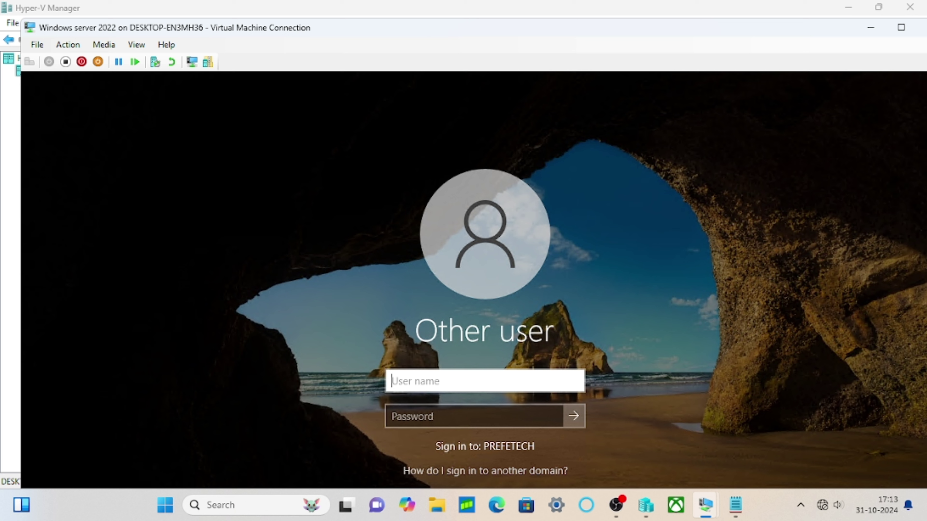
type("adminis")
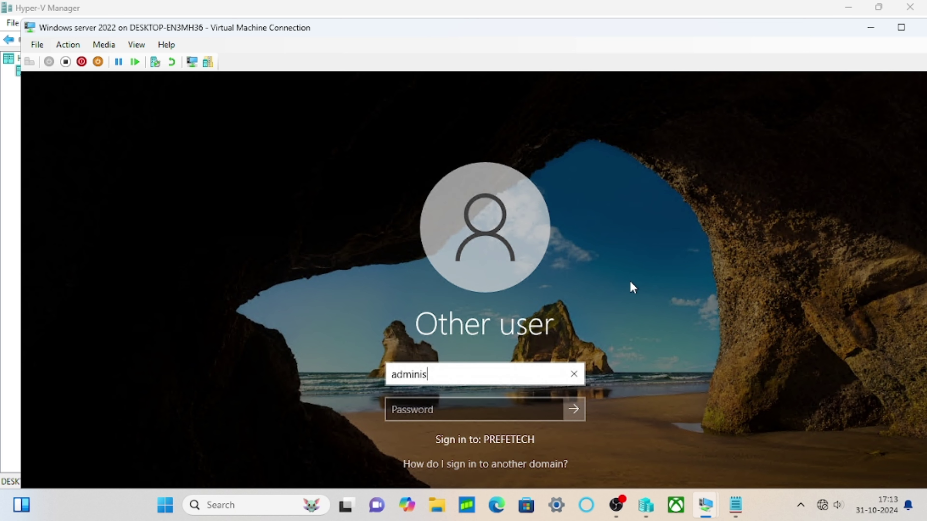
type("trator")
key("Tab")
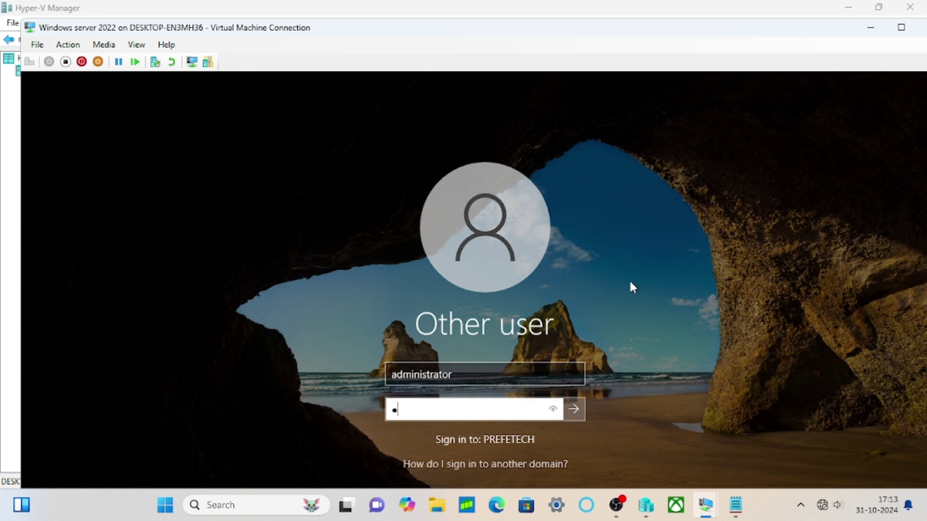
key("Return")
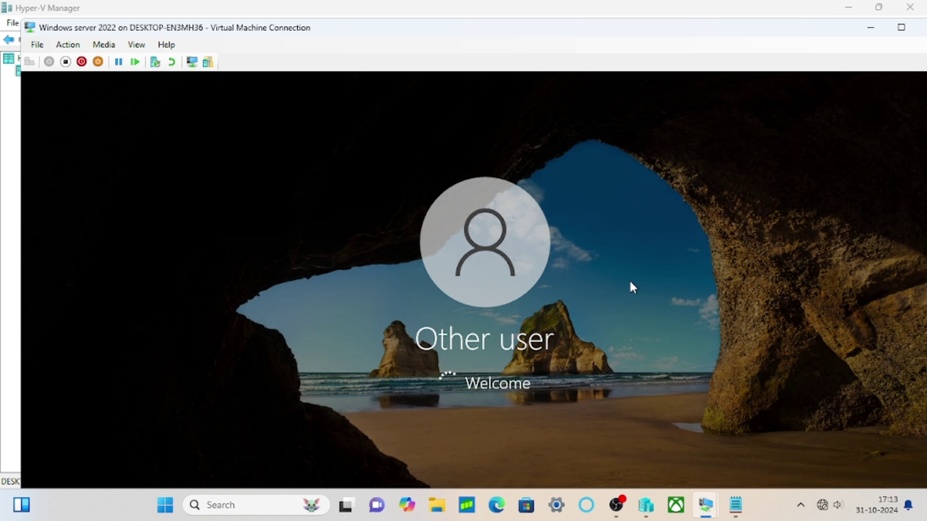
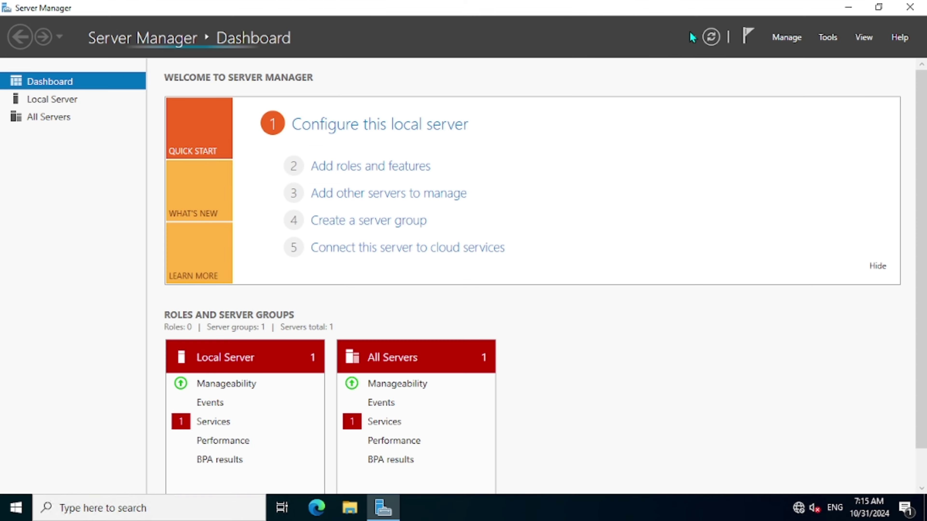
Step: Maximise the Windows server 2022 VM session, then minimise it back to Hyper-V Manager
double_click(689, 32)
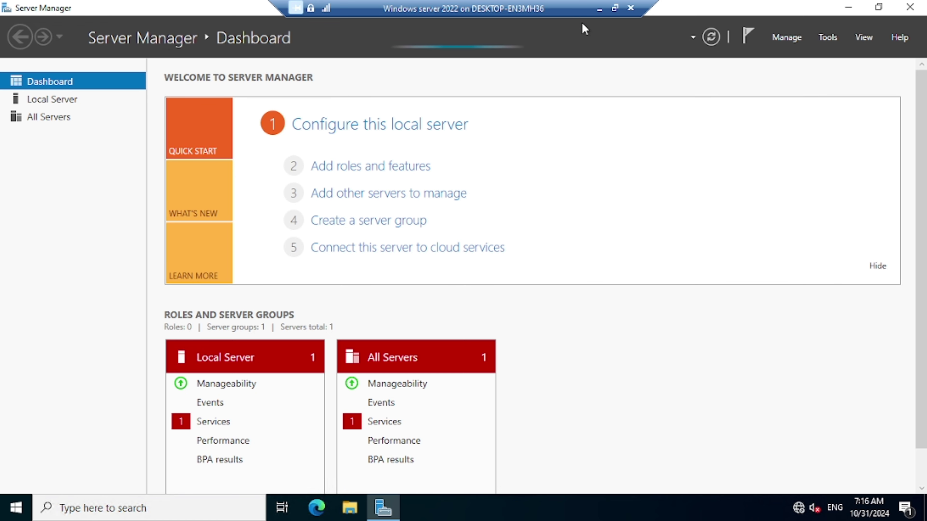
left_click(599, 8)
Step: Switch to the Windows server 2019 VM and launch Active Directory Users and Computers
mouse_move(671, 510)
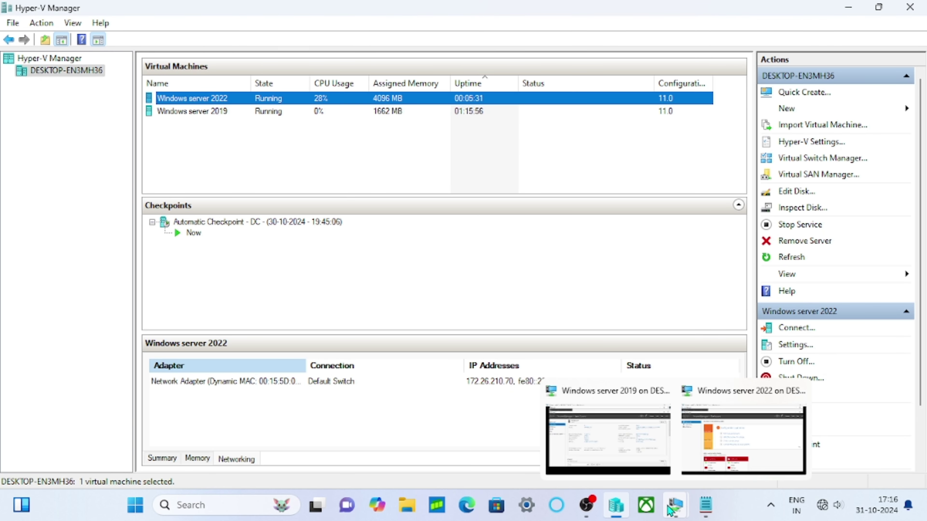
left_click(631, 452)
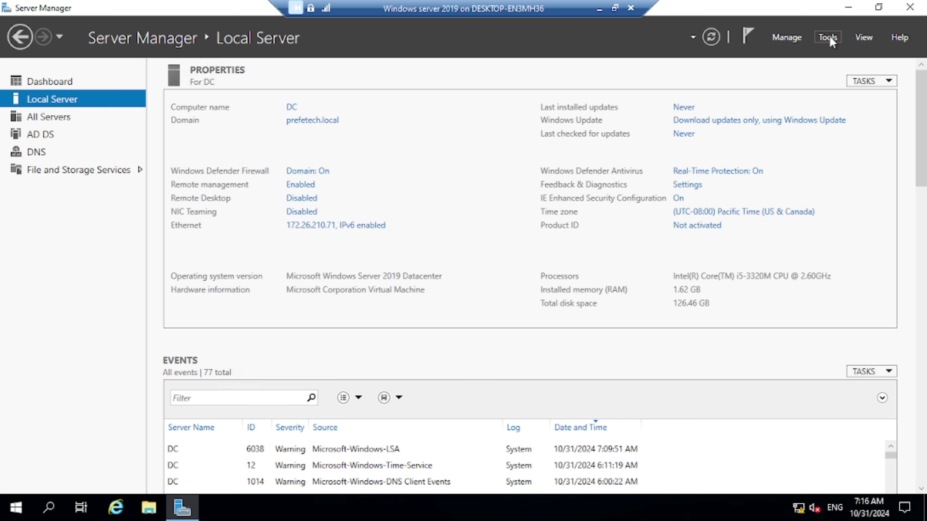
left_click(829, 38)
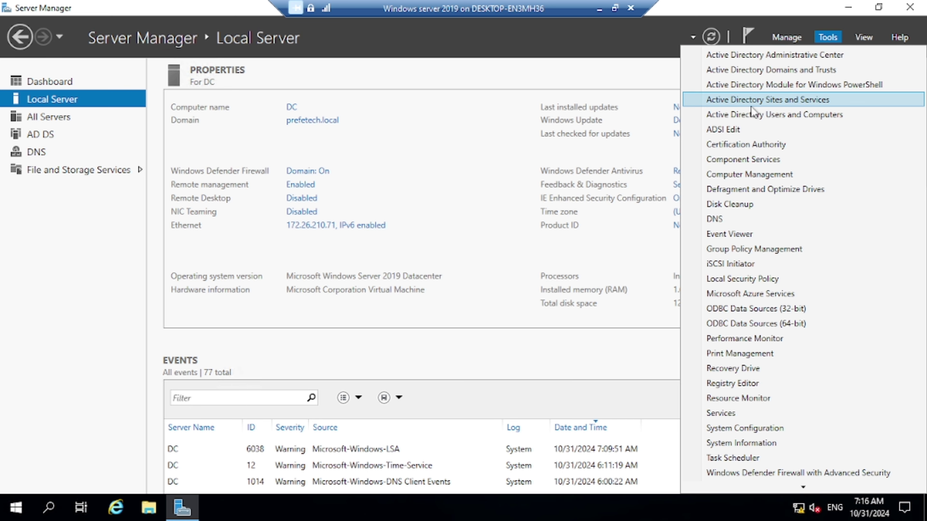
left_click(739, 115)
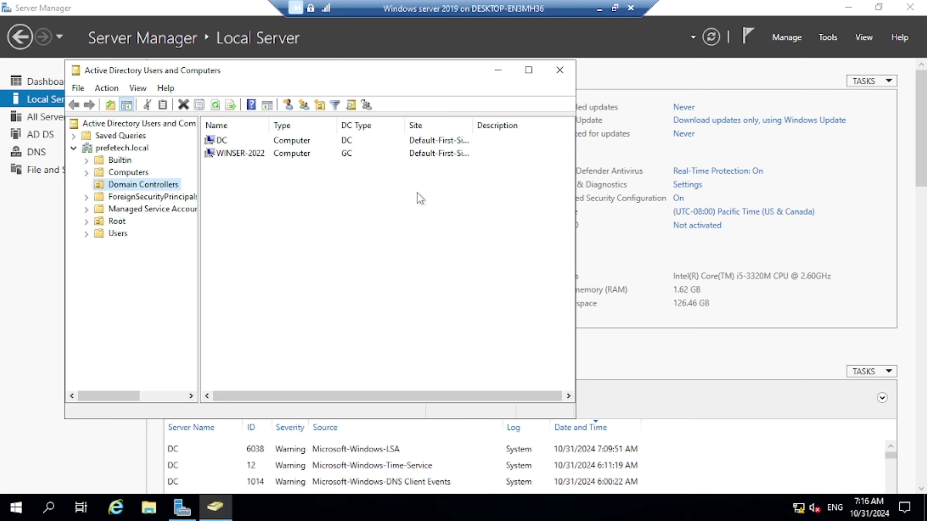
Step: Refresh the Domain Controllers list and check the DC and WINSER-2022 entries
left_click(280, 219)
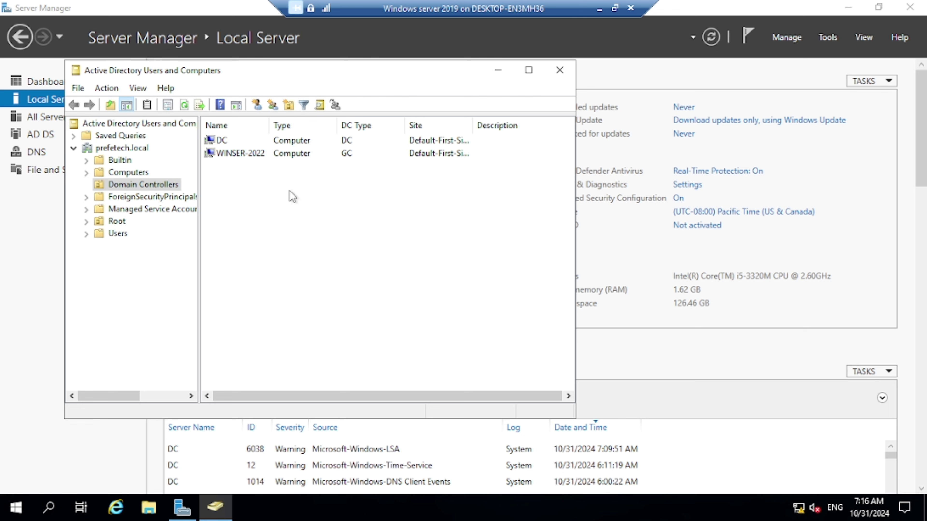
right_click(292, 197)
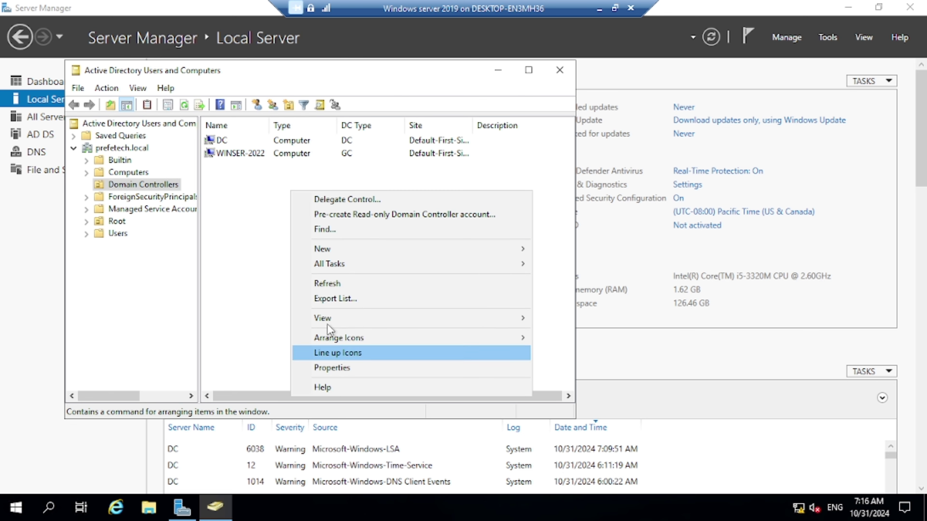
left_click(328, 284)
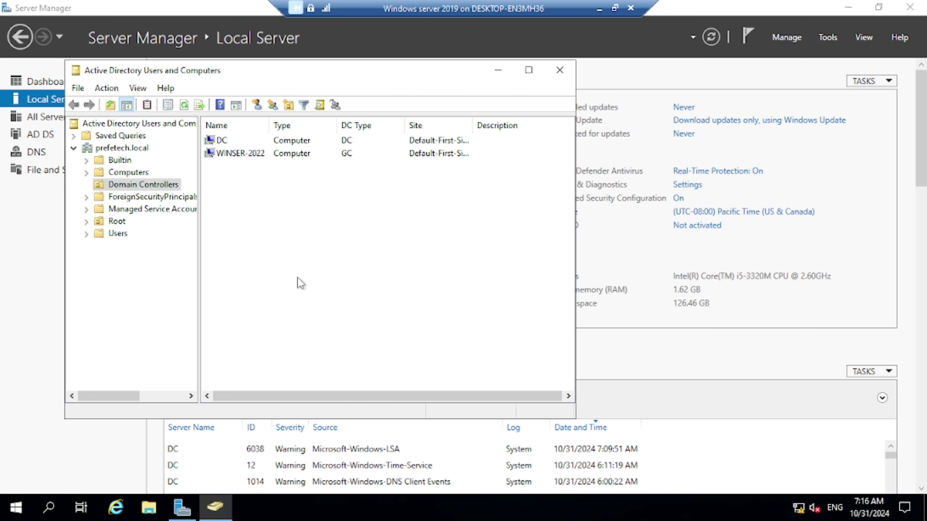
left_click(241, 157)
left_click(214, 140)
left_click(216, 155)
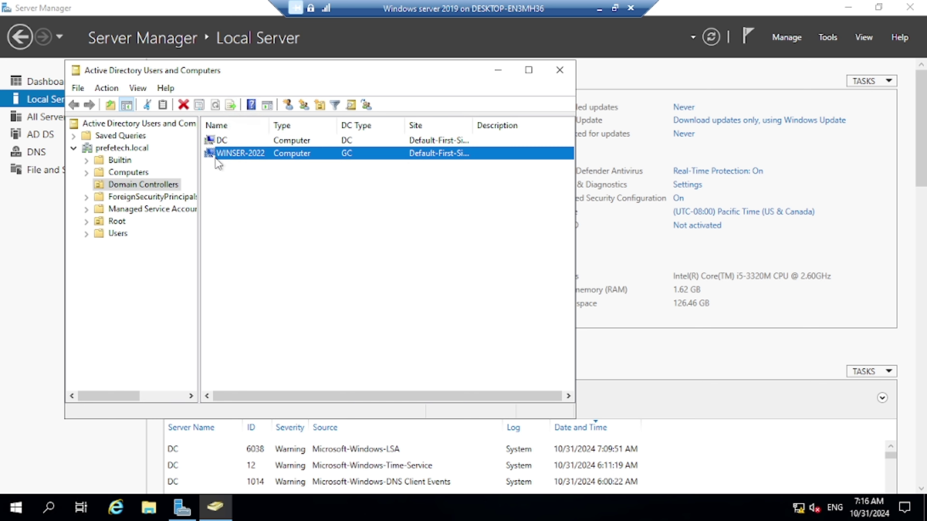
Step: Browse the Root OU and the Computers container, then minimise the console
left_click(111, 223)
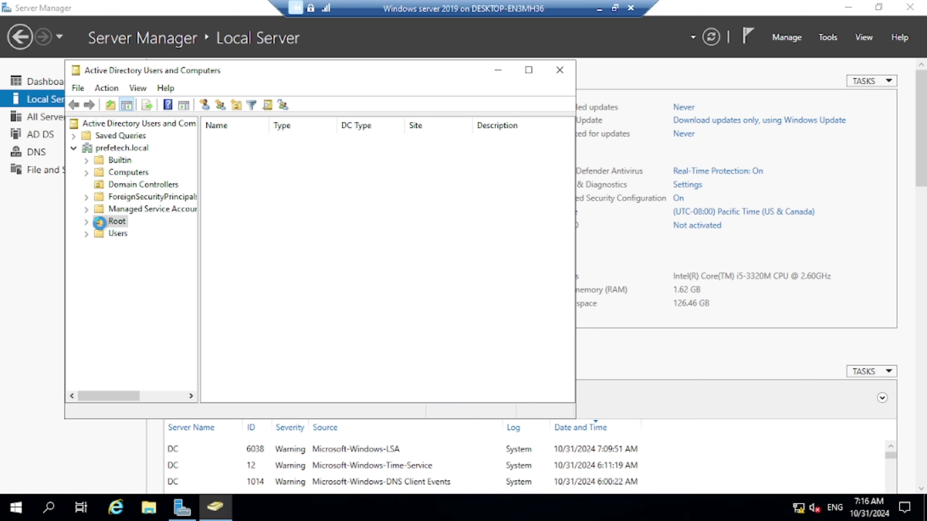
left_click(87, 225)
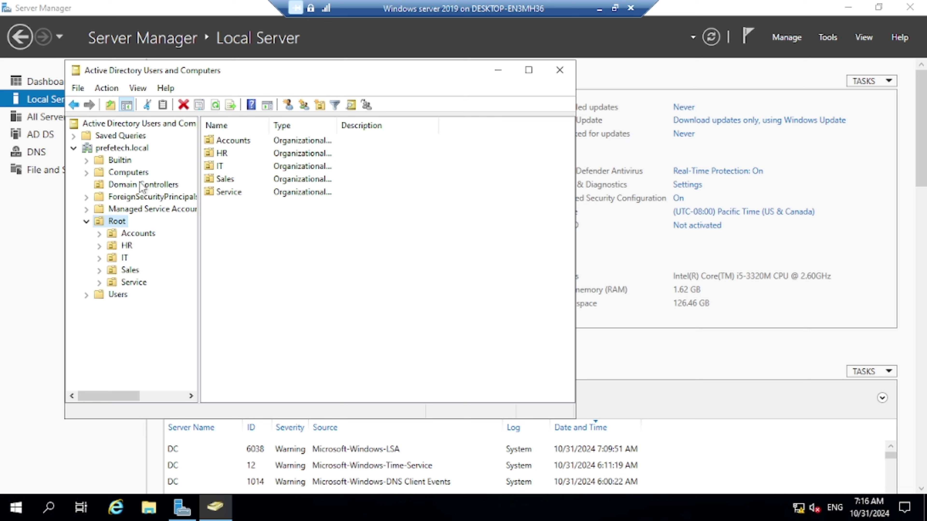
left_click(133, 174)
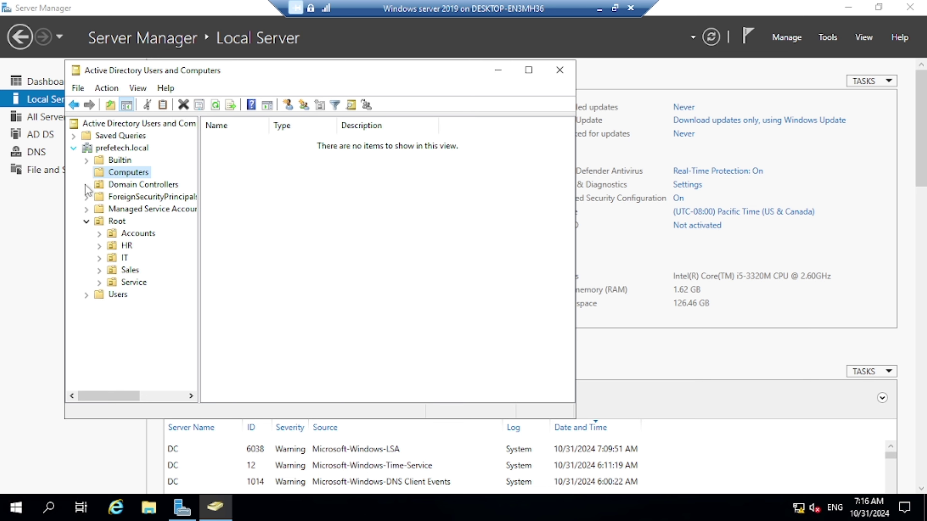
left_click(123, 186)
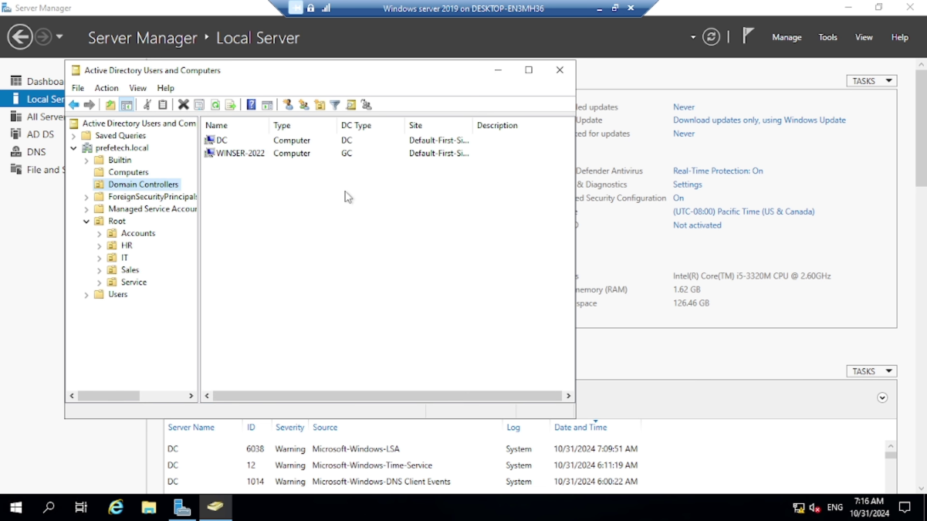
left_click(499, 70)
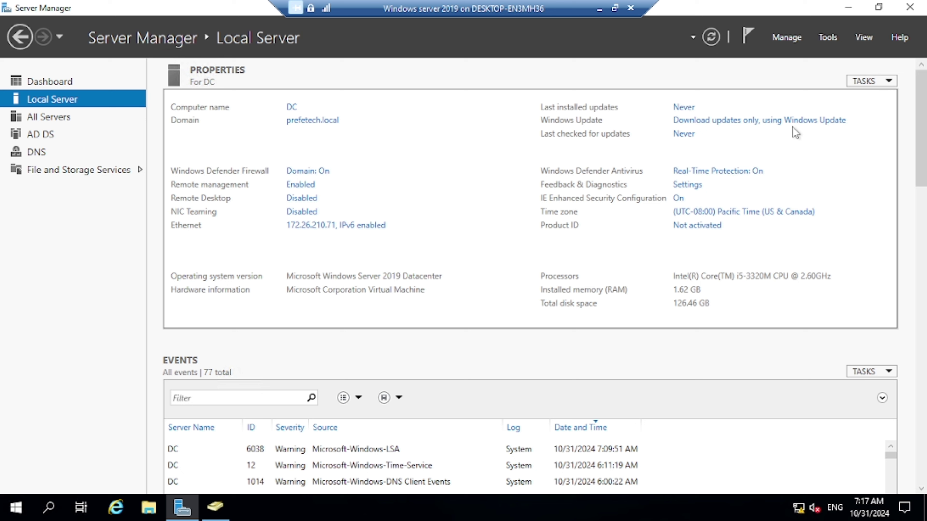
Step: Launch Active Directory Sites and Services and expand Default-First-Site-Name's Servers
left_click(826, 40)
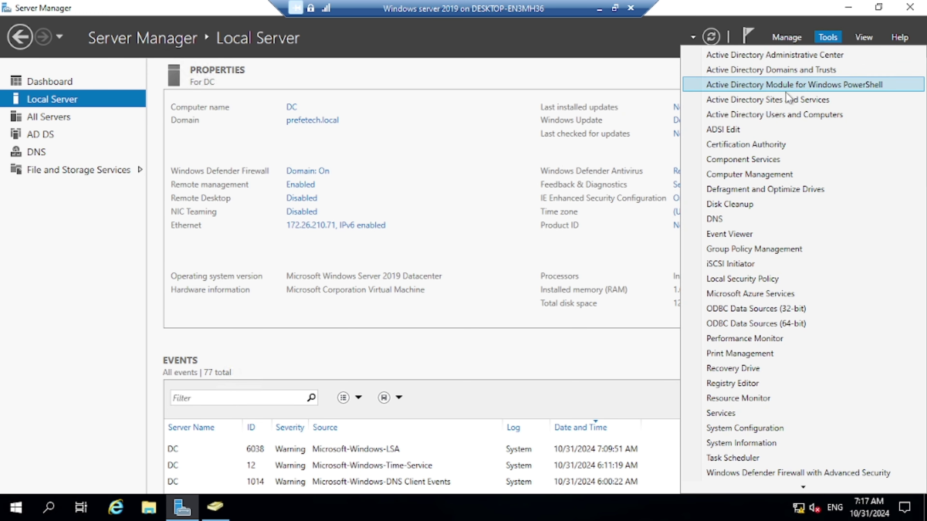
left_click(773, 101)
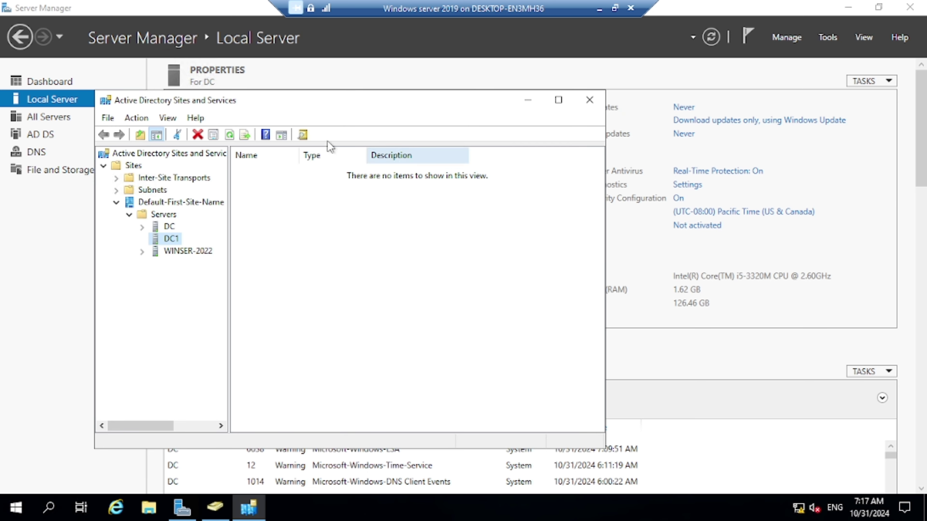
left_click(116, 202)
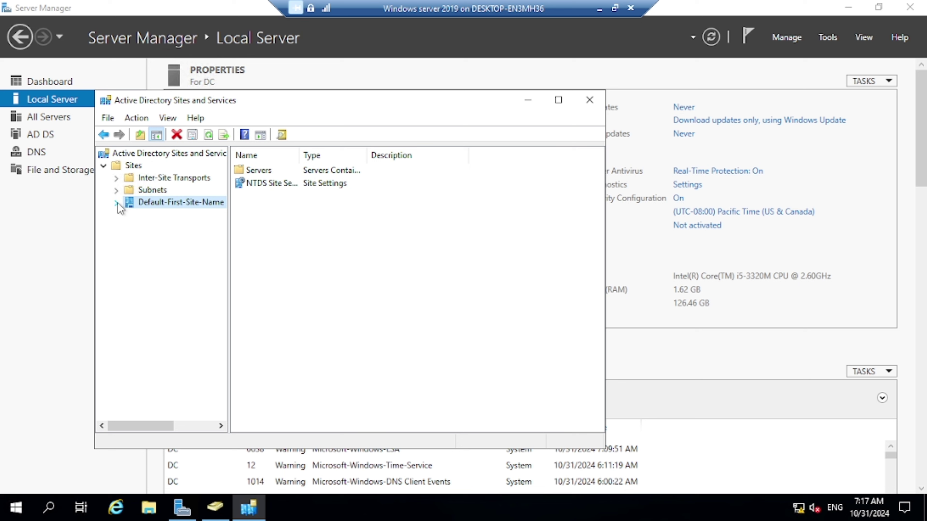
left_click(116, 202)
left_click(130, 214)
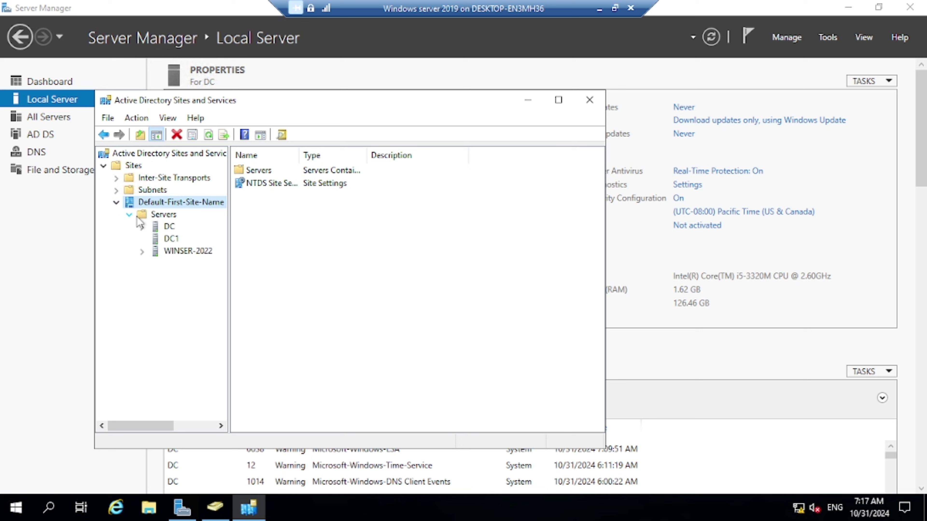
Step: Delete the DC1 server object from the site, then collapse the tree and close the console
right_click(165, 239)
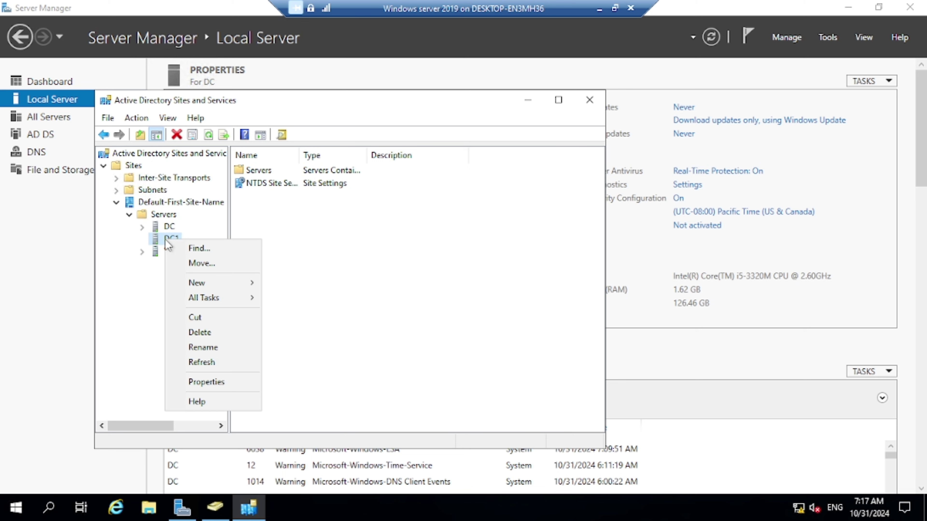
left_click(208, 332)
left_click(490, 306)
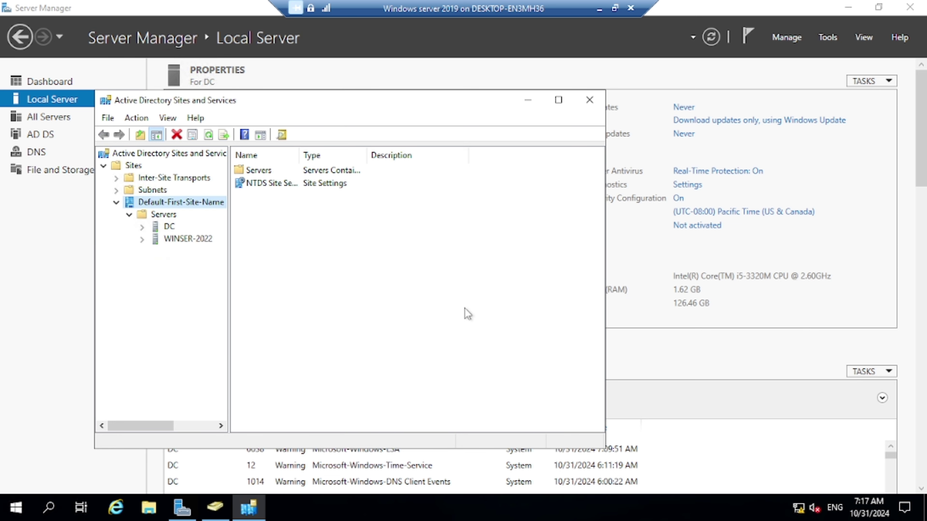
left_click(116, 203)
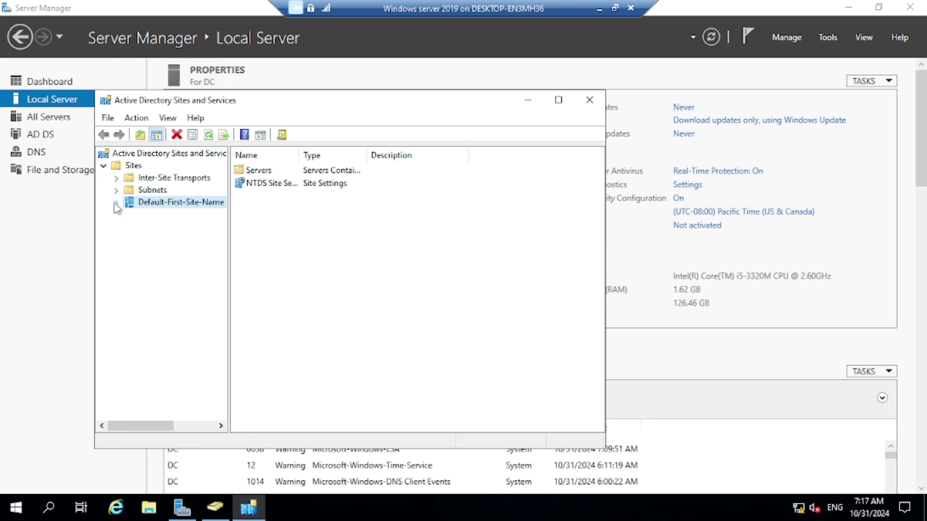
left_click(103, 166)
left_click(596, 106)
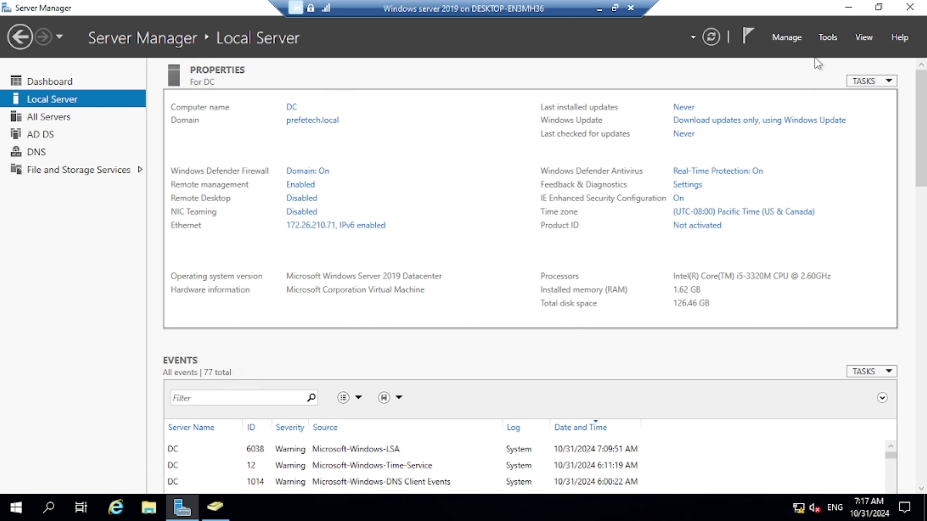
left_click(828, 39)
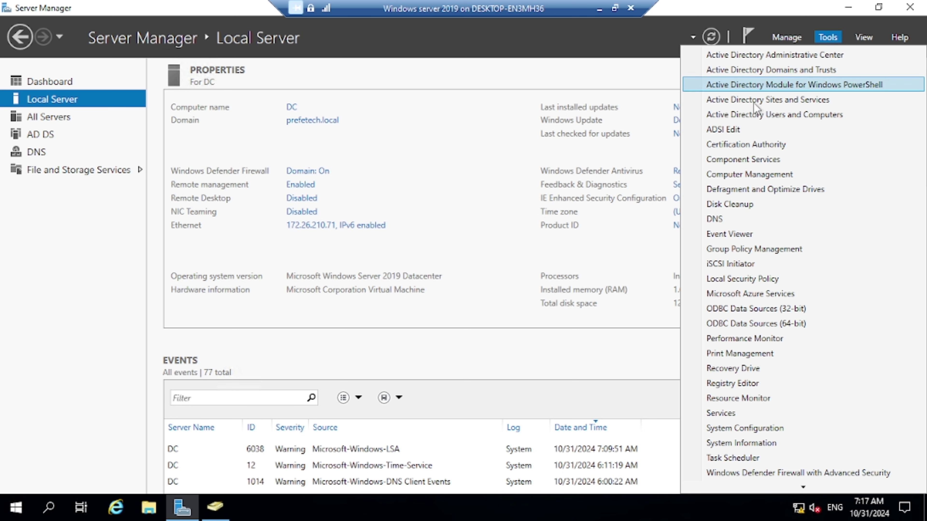
left_click(748, 118)
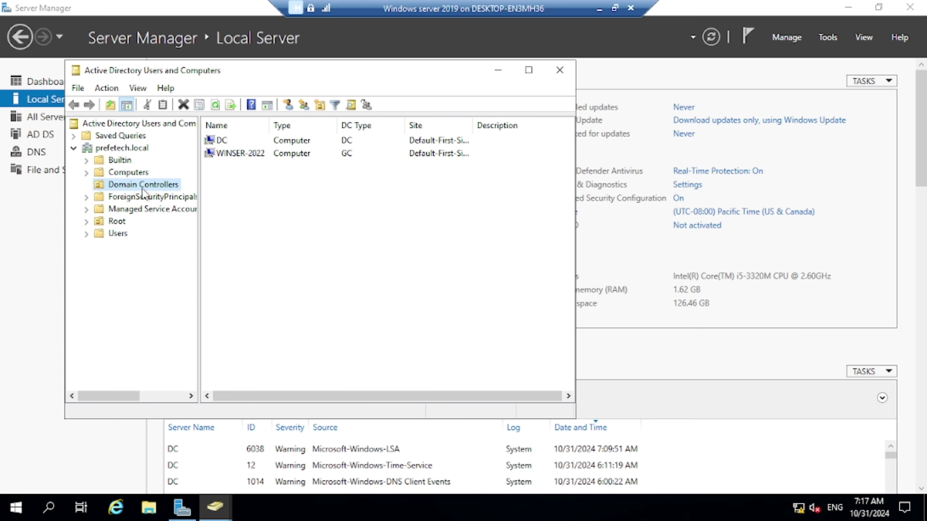
left_click(559, 69)
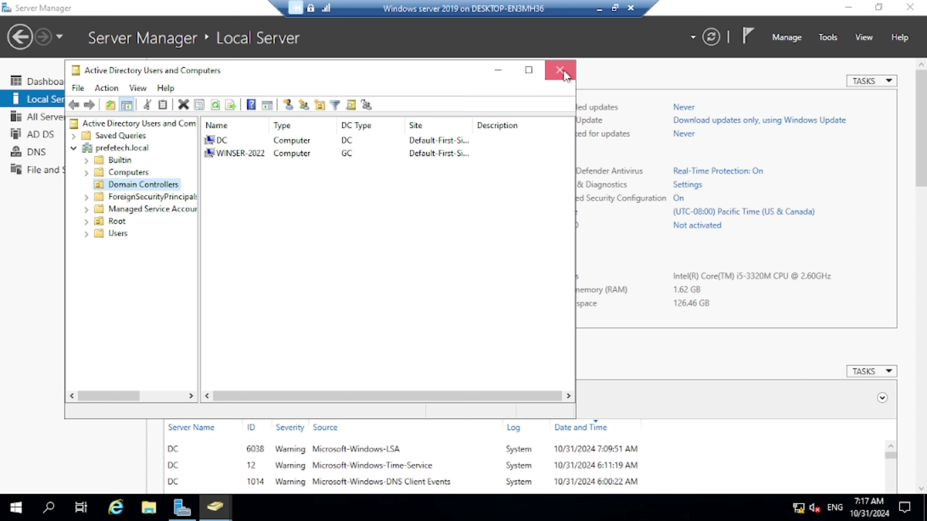
Step: Launch Active Directory Sites and Services and expand the DC server's NTDS Settings
left_click(829, 40)
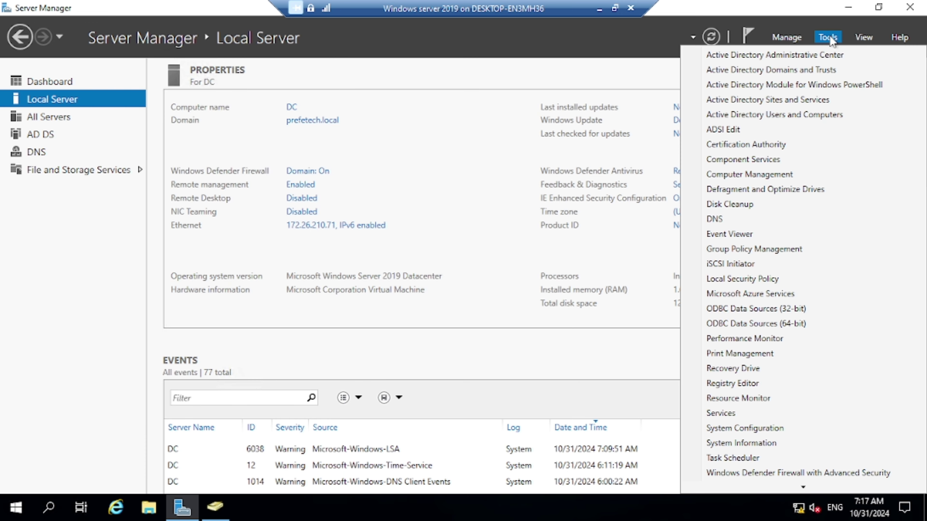
left_click(831, 40)
left_click(833, 42)
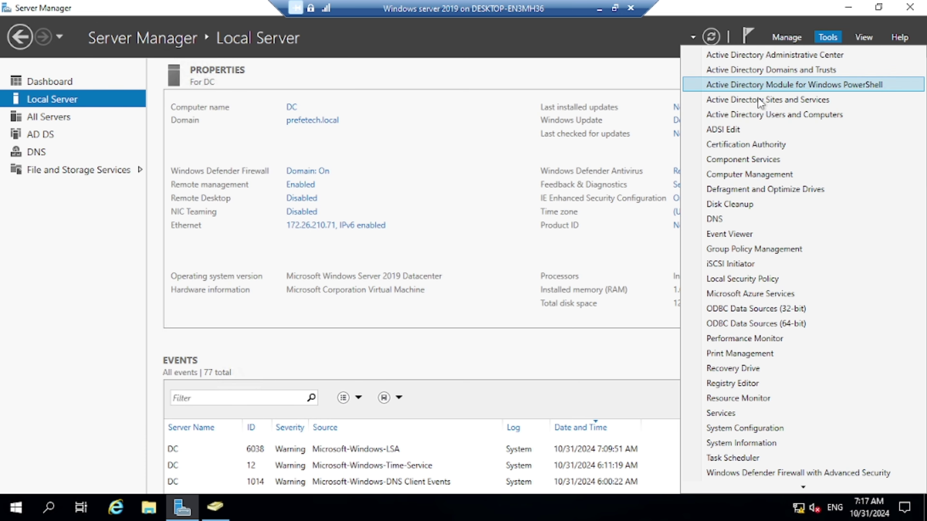
left_click(759, 110)
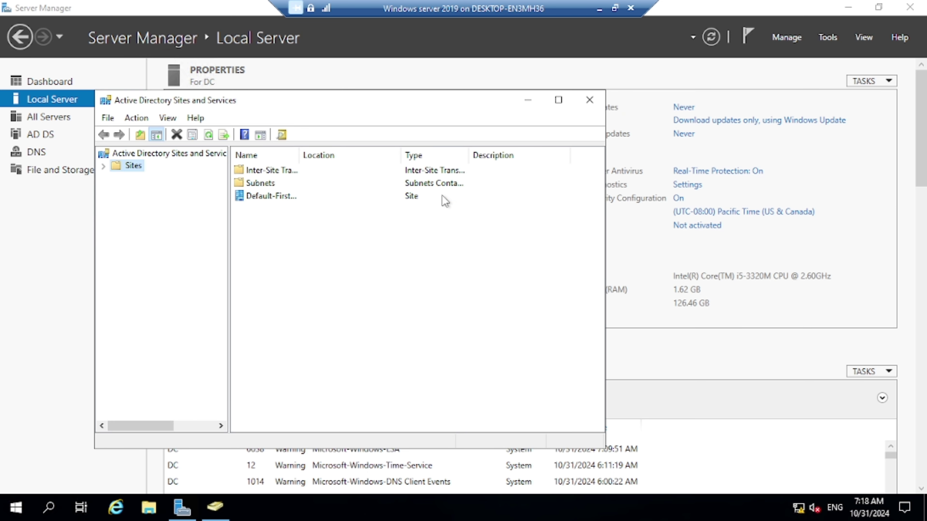
left_click(106, 171)
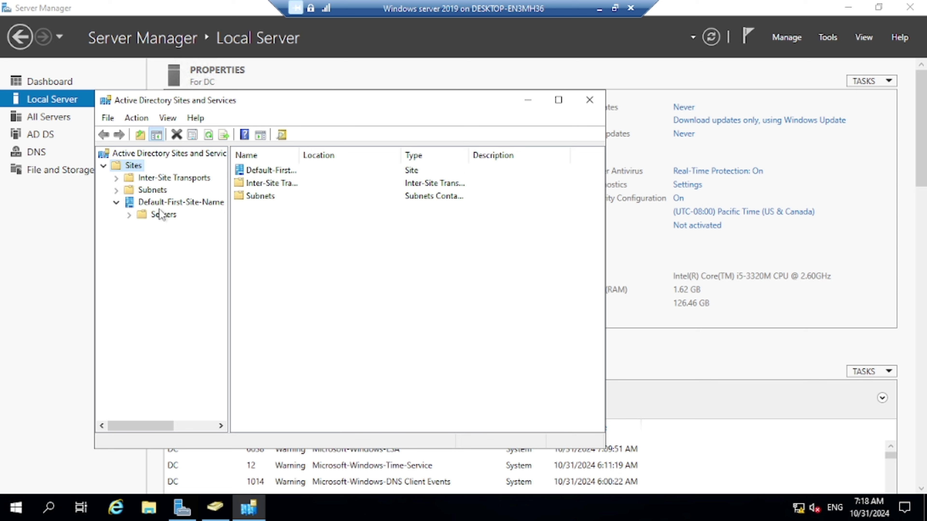
left_click(130, 215)
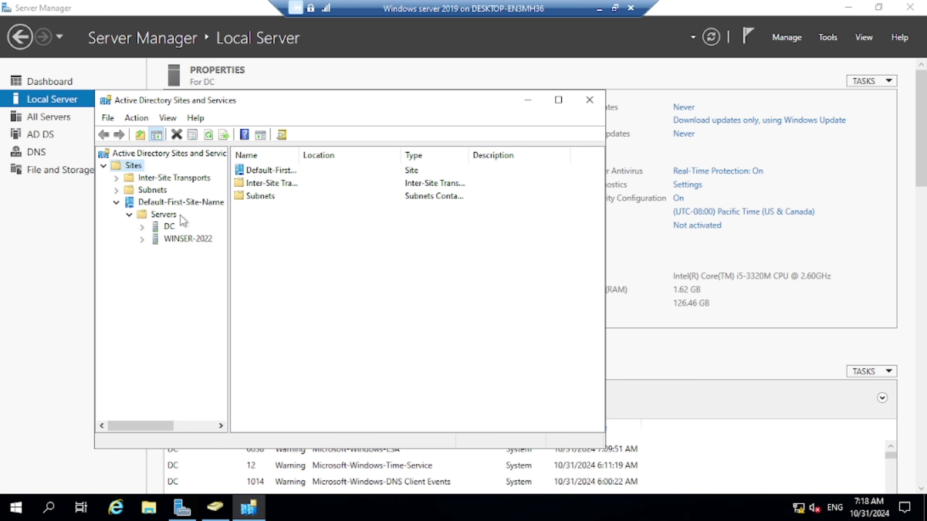
left_click(155, 228)
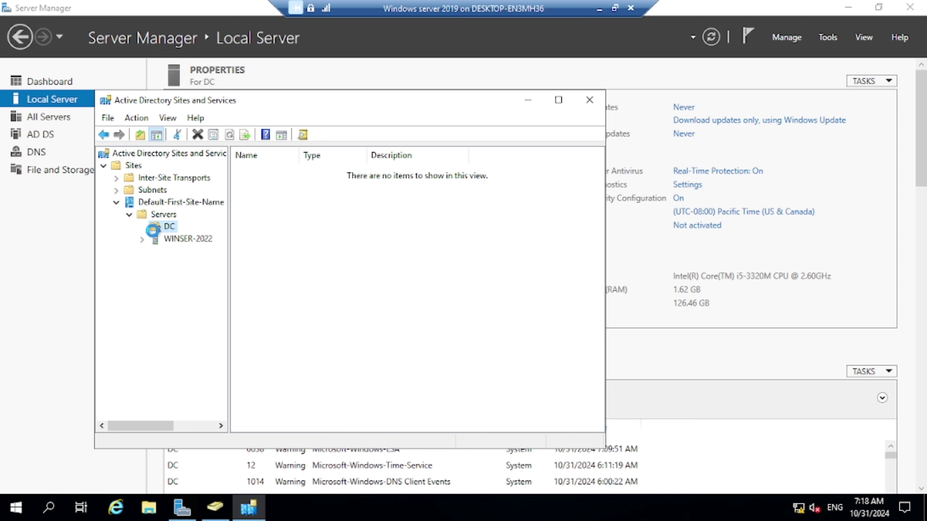
left_click(142, 227)
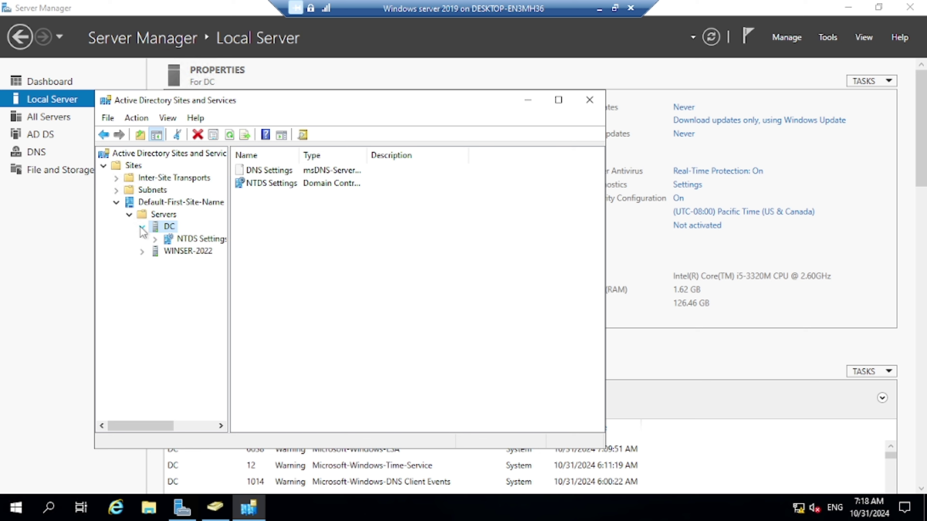
left_click(164, 240)
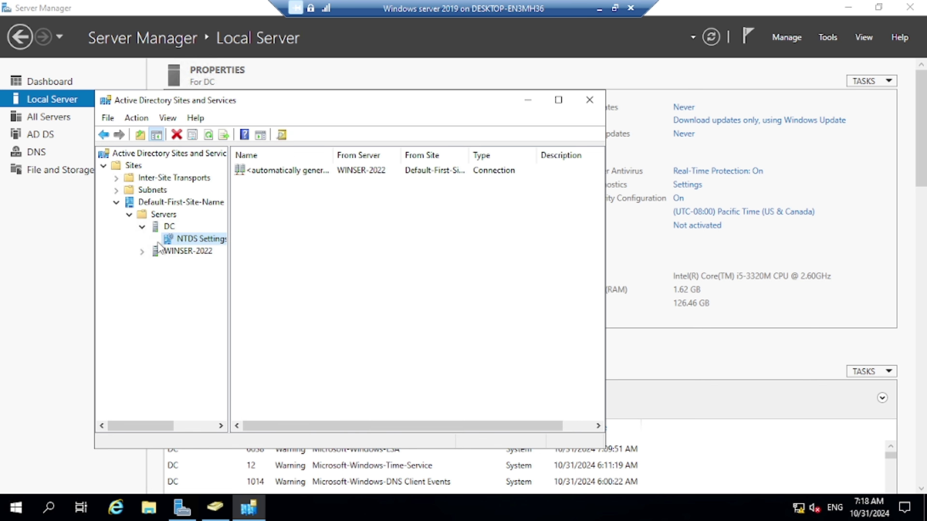
Step: Replicate DC's connection from WINSER-2022 now
right_click(273, 176)
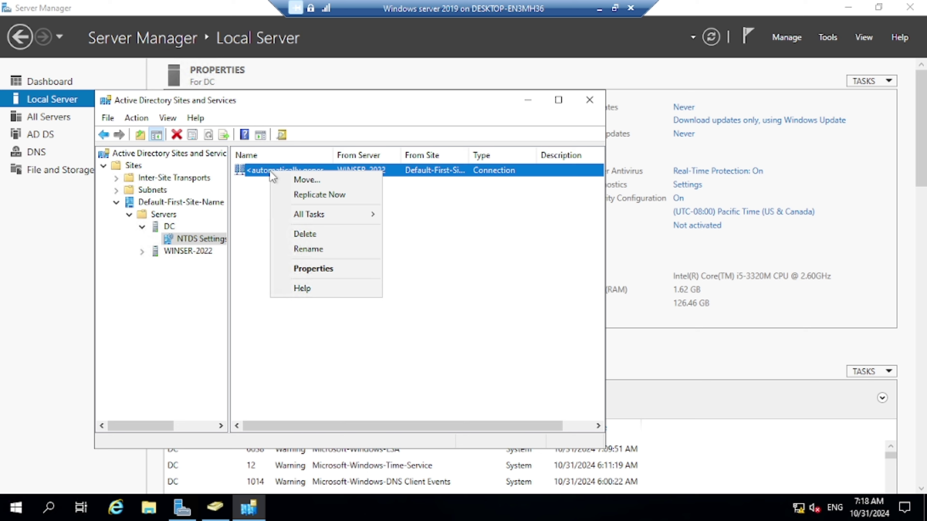
mouse_move(322, 215)
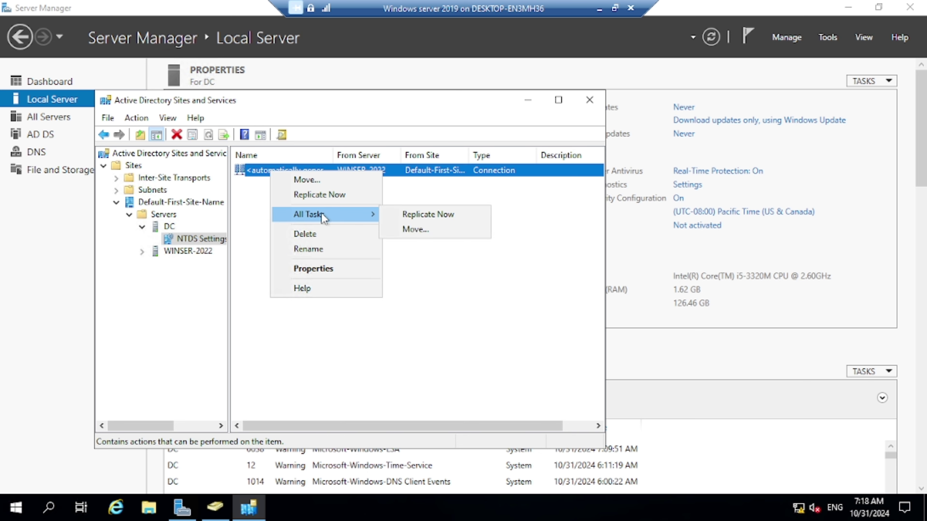
left_click(405, 215)
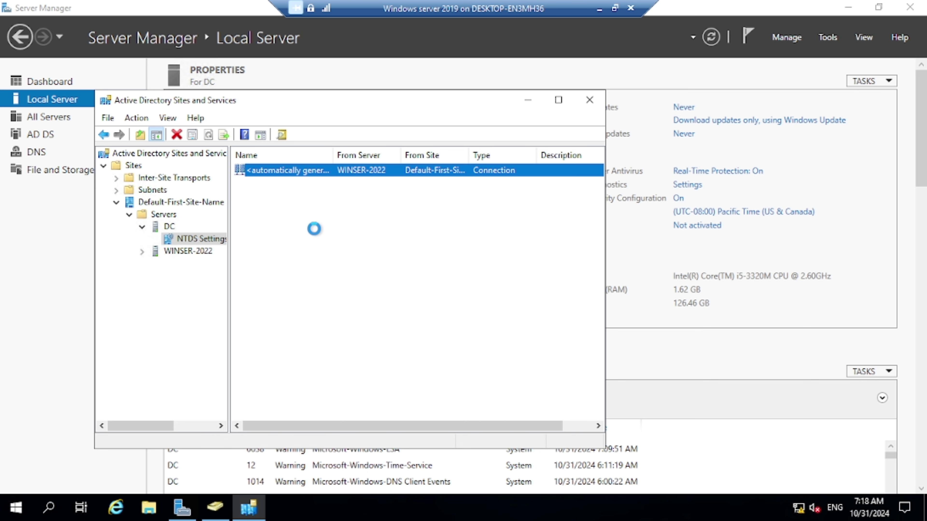
left_click(555, 306)
Step: On WINSER-2022's NTDS Settings, replicate configuration from and then to the selected DC
left_click(189, 255)
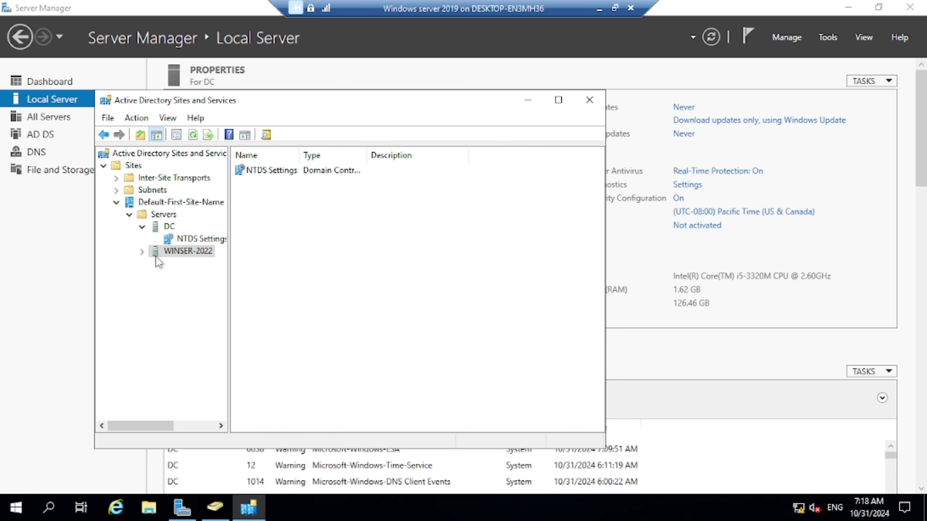
left_click(143, 252)
left_click(157, 264)
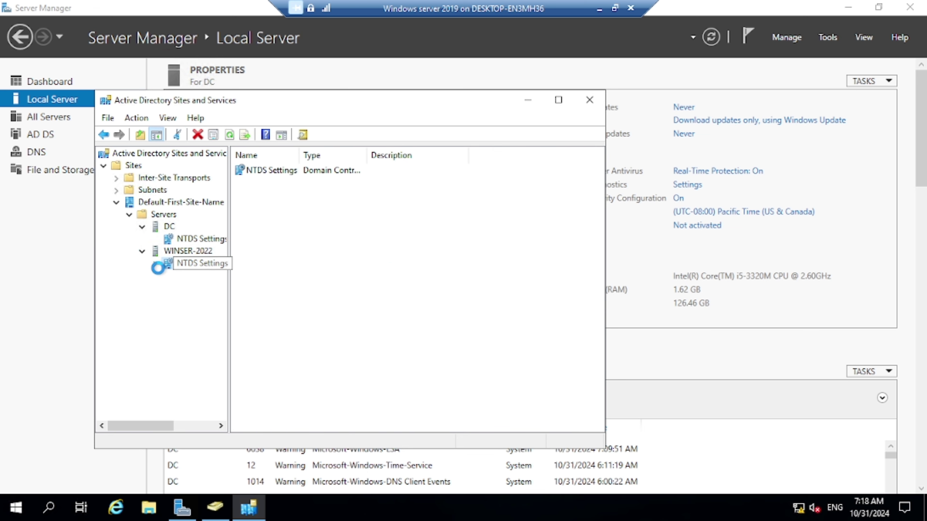
right_click(187, 264)
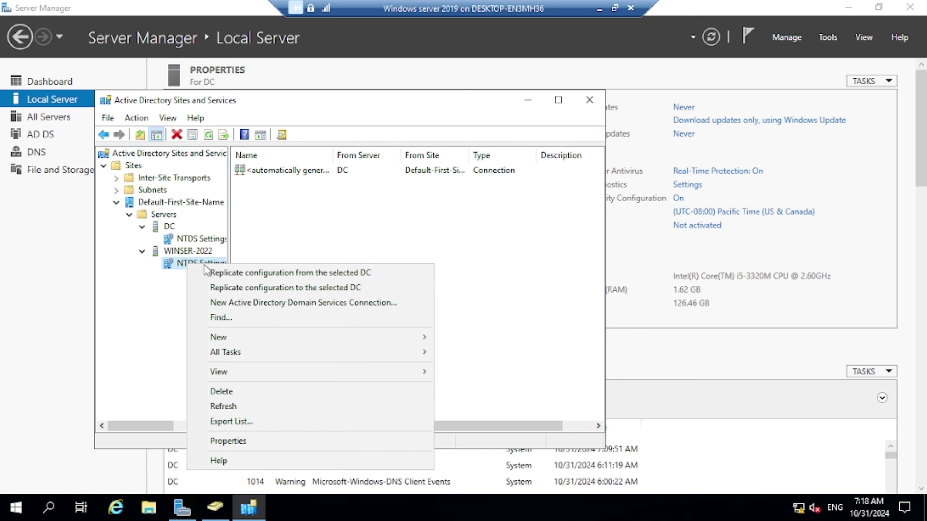
left_click(264, 279)
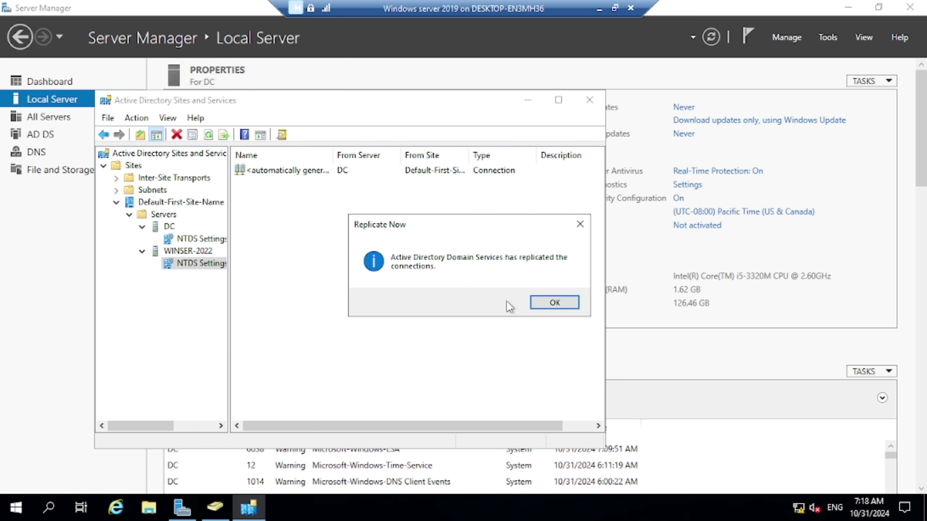
left_click(550, 310)
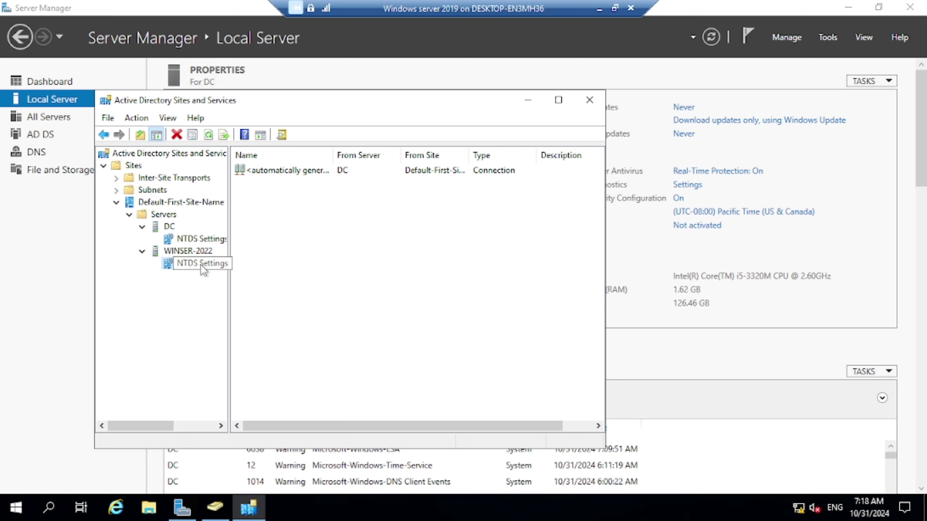
right_click(200, 265)
left_click(248, 288)
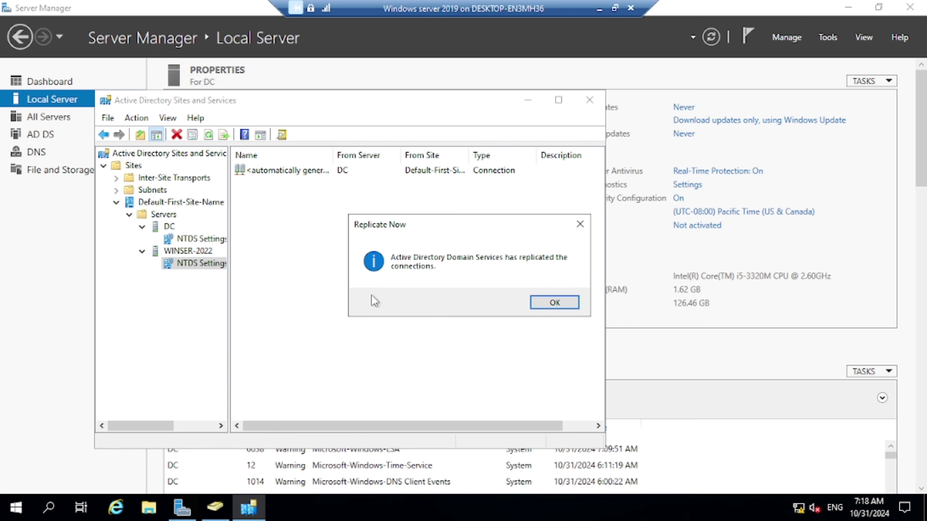
left_click(545, 306)
Step: Replicate WINSER-2022's connection from DC now, then close the console
right_click(262, 175)
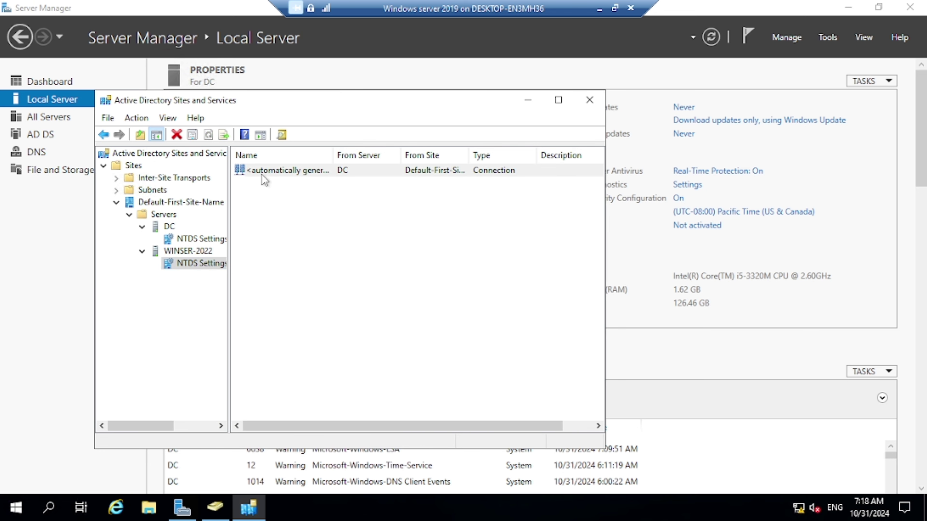
left_click(310, 196)
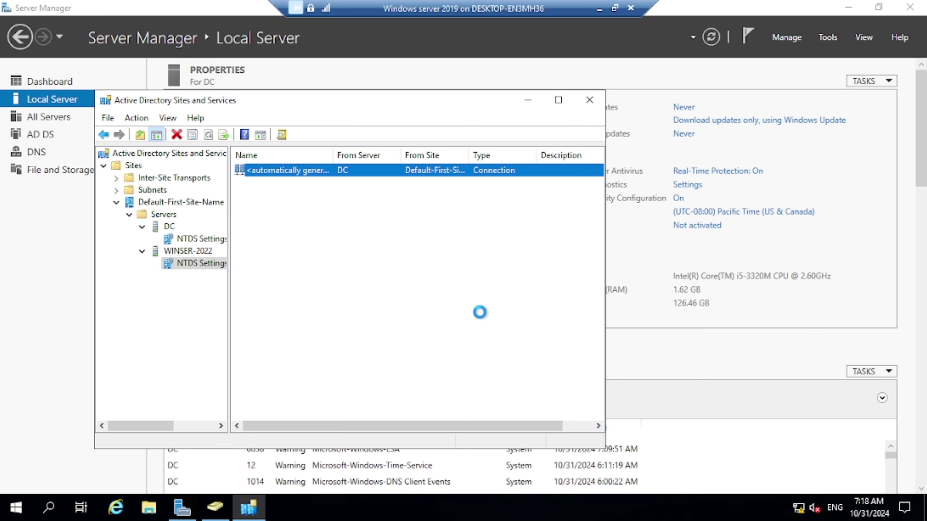
left_click(559, 297)
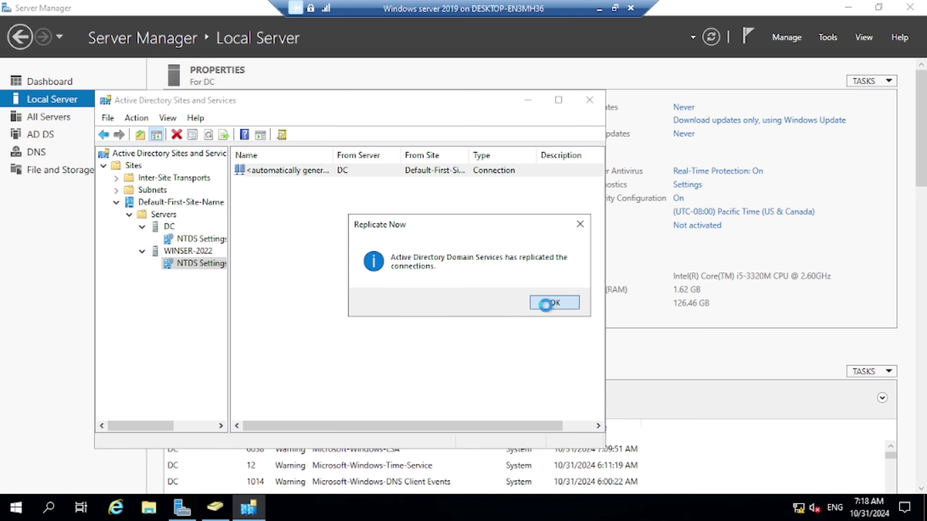
left_click(471, 238)
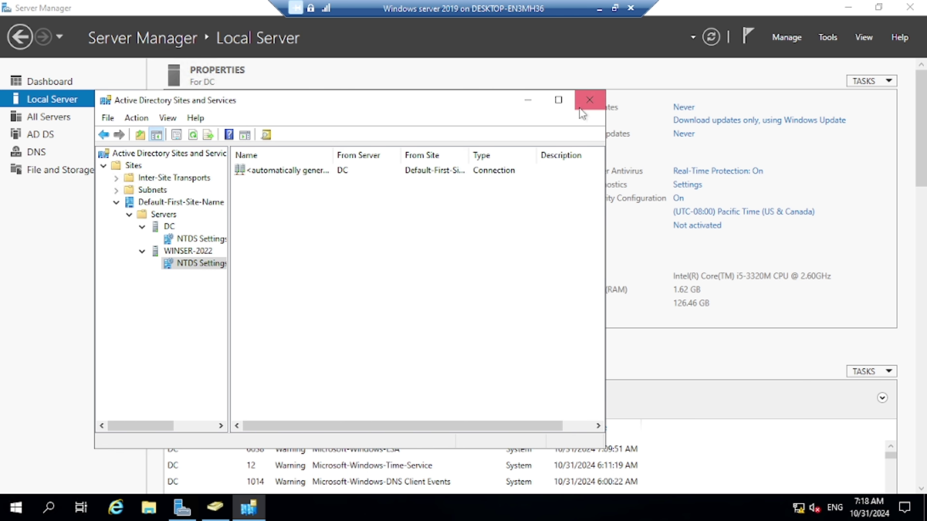
left_click(588, 102)
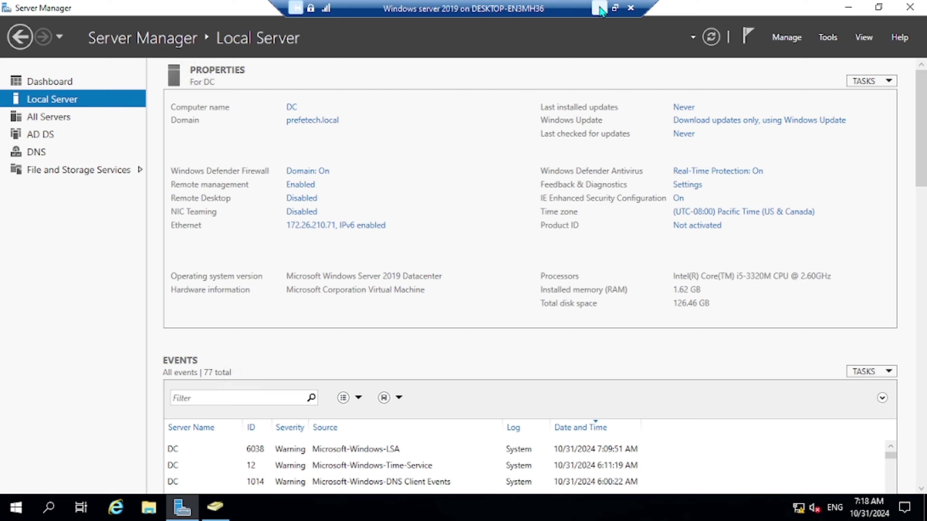
Step: Minimise the Windows server 2019 session and bring the Windows server 2022 VM to the front
left_click(600, 9)
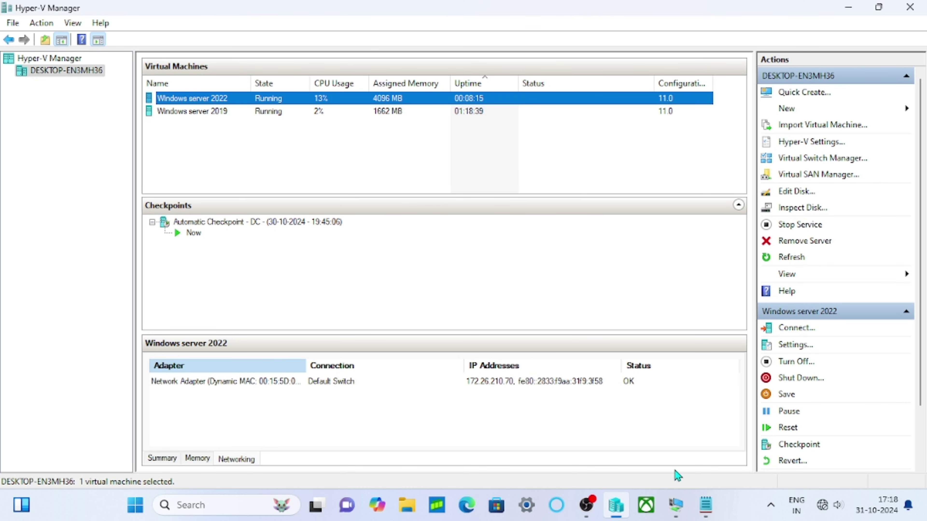
mouse_move(681, 511)
left_click(730, 451)
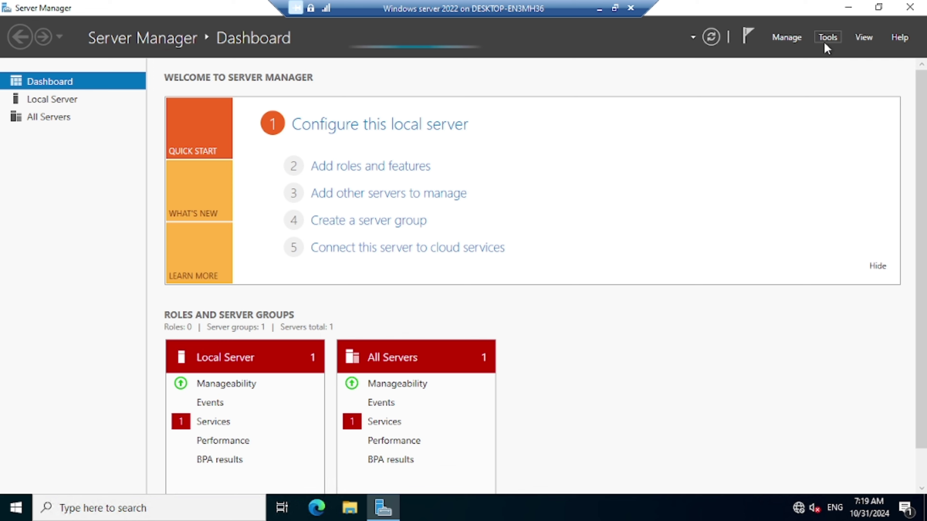
Step: Show prefetech.local > Root > Domain Controllers (DC, WINSER-2022) in Users and Computers, then minimise it
left_click(825, 43)
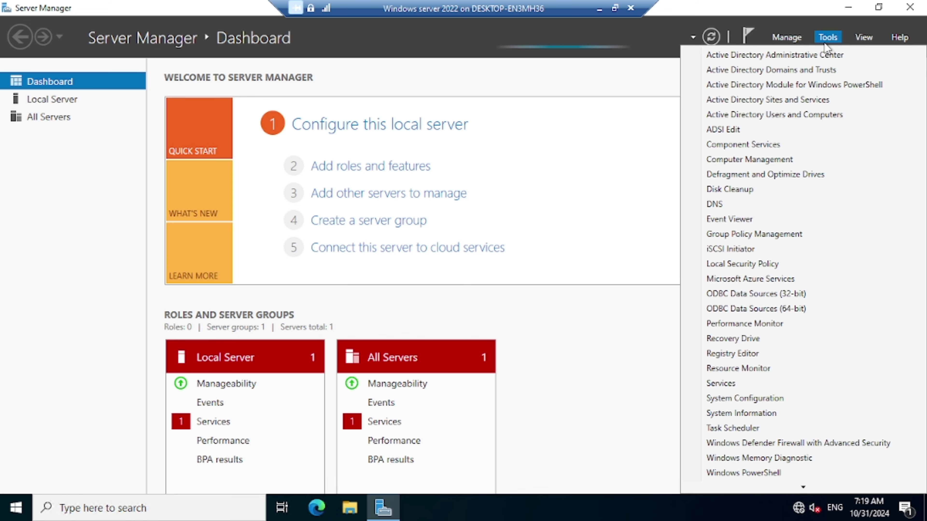
left_click(735, 115)
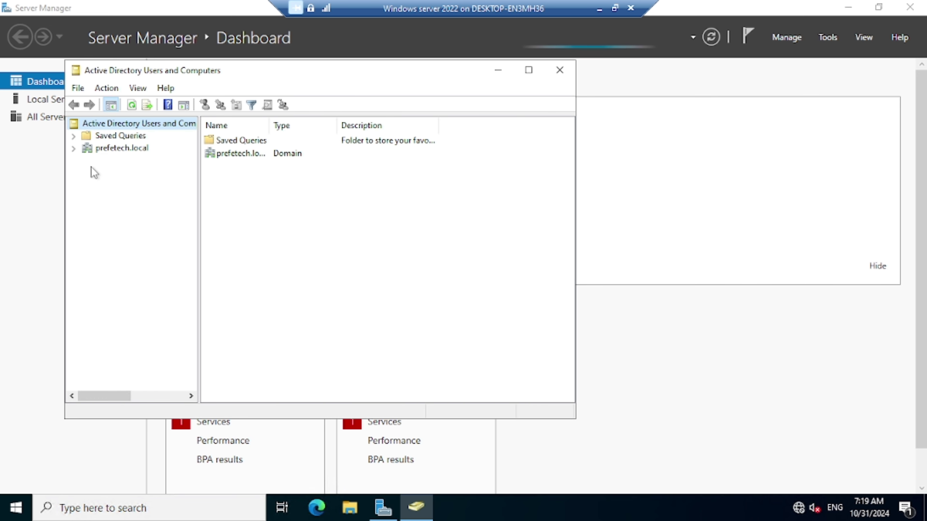
left_click(74, 149)
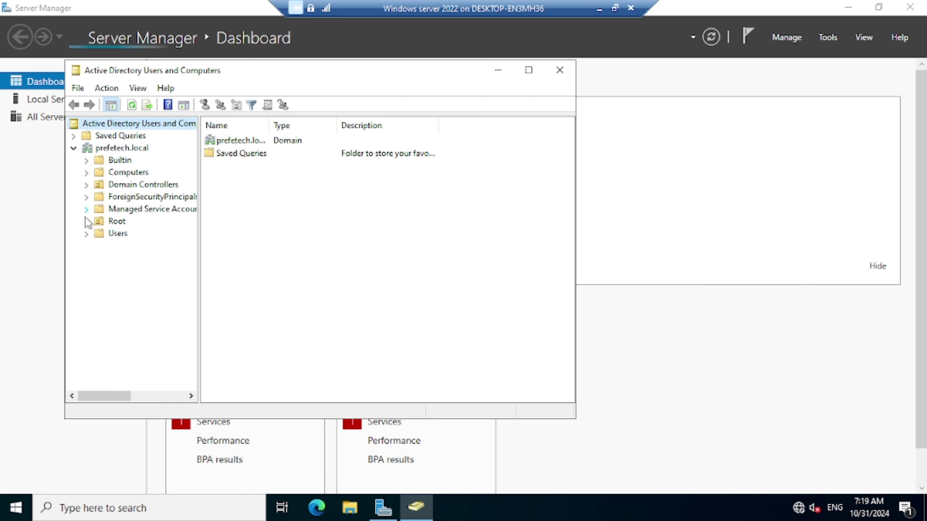
left_click(87, 222)
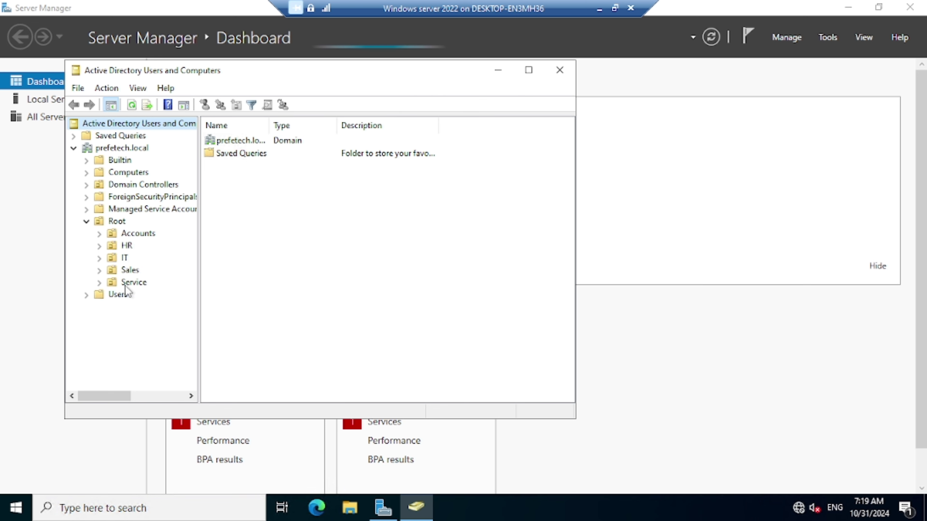
left_click(132, 186)
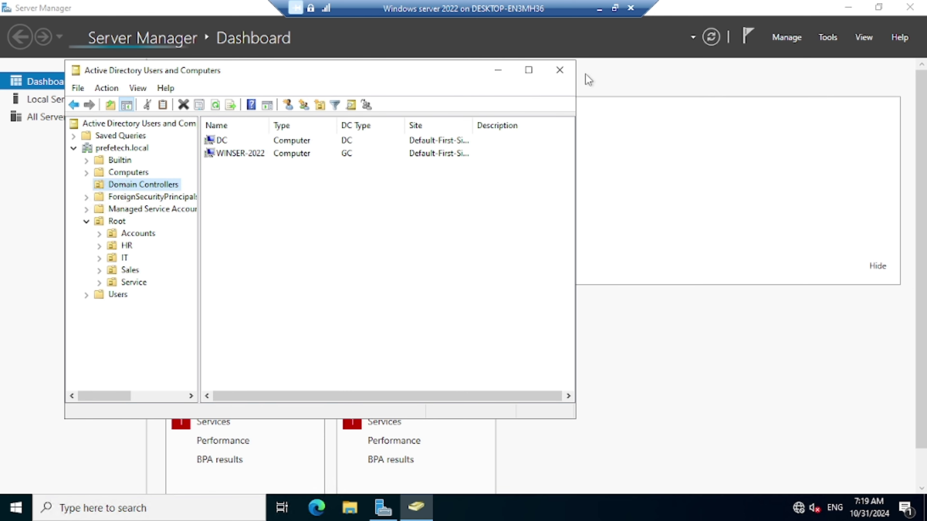
left_click(496, 71)
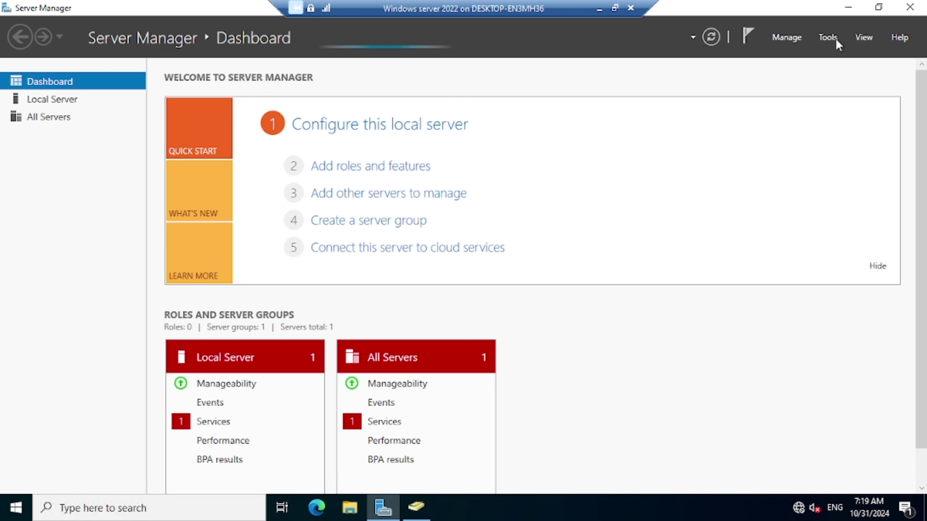
Step: Launch Active Directory Sites and Services on the 2022 VM and expand Servers and DC
left_click(829, 36)
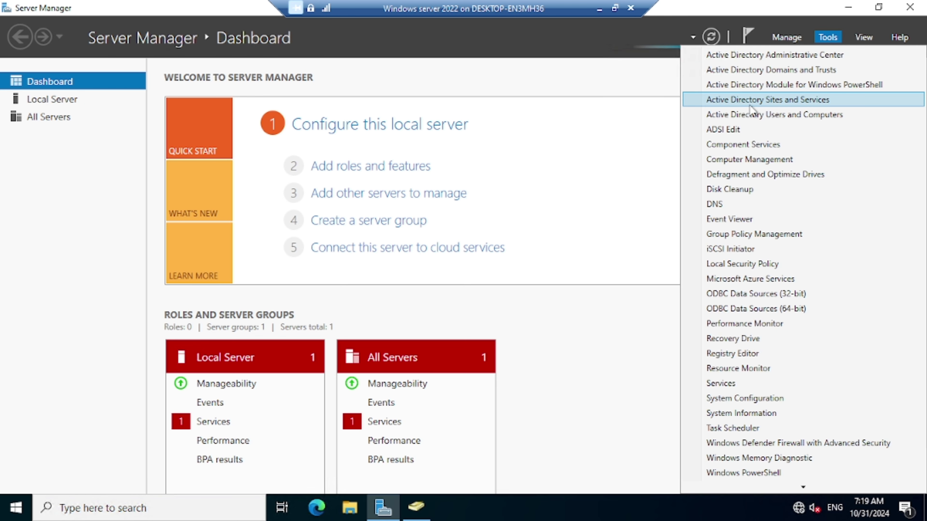
left_click(752, 113)
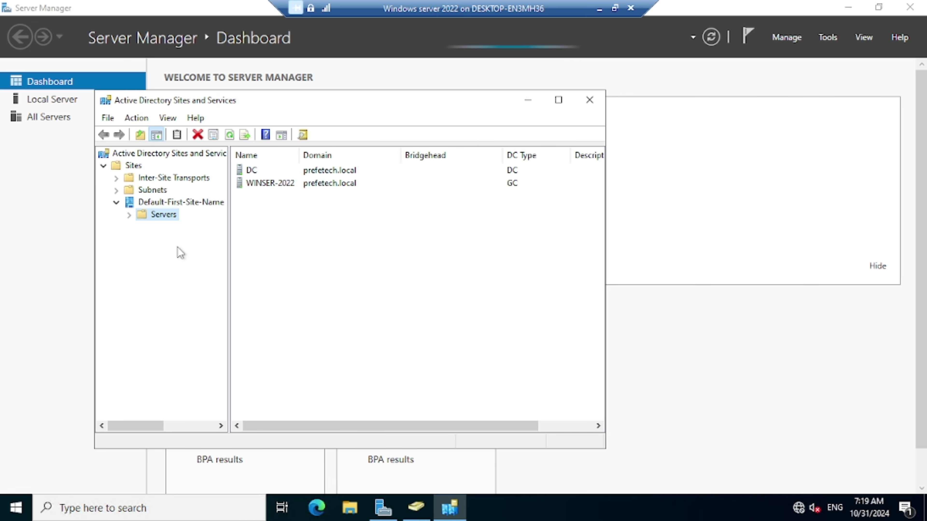
left_click(132, 215)
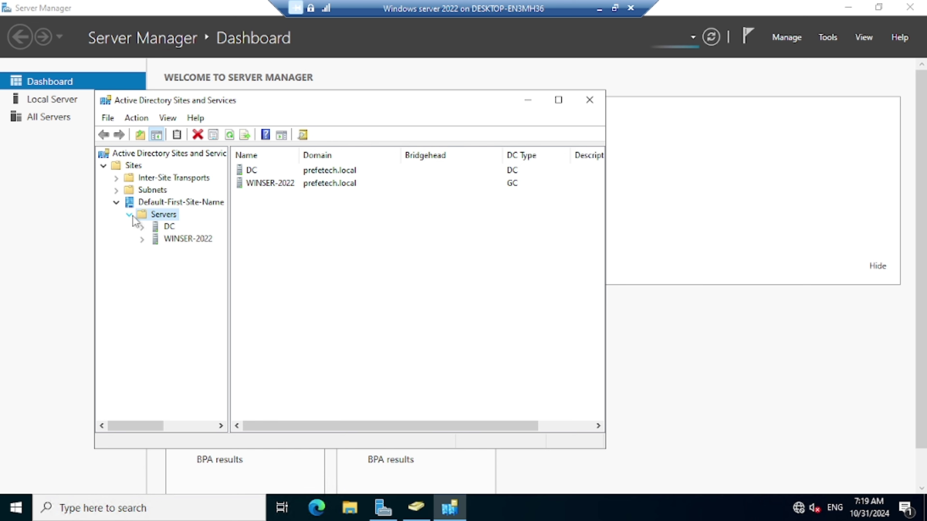
left_click(143, 228)
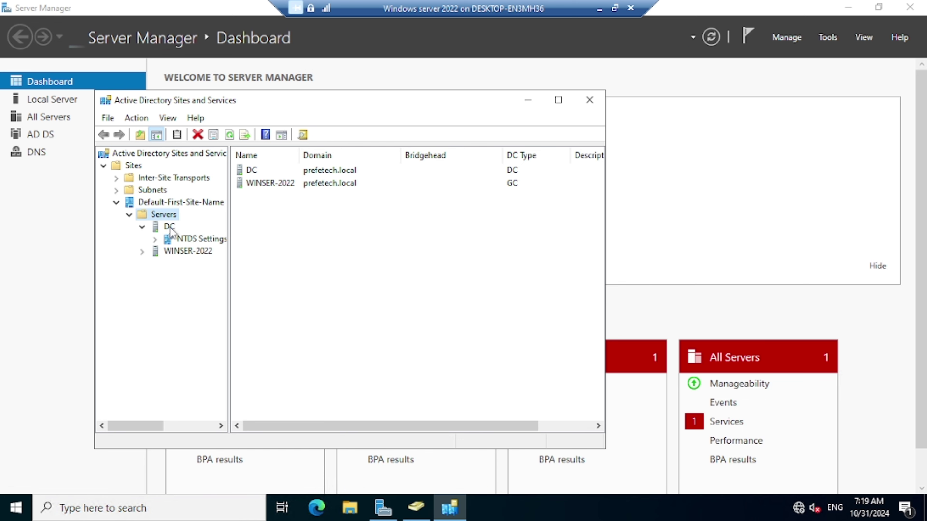
Step: Replicate configuration from and then to the selected DC through DC's NTDS Settings
right_click(176, 242)
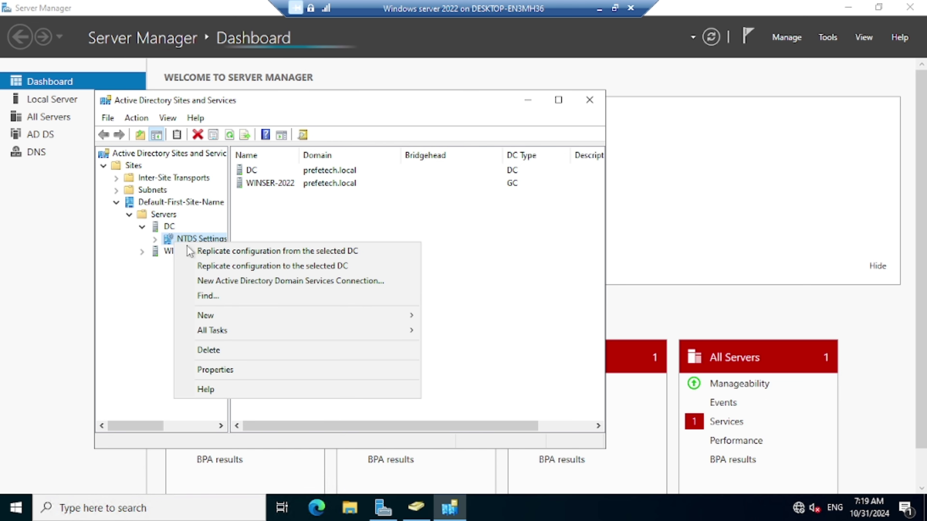
left_click(210, 252)
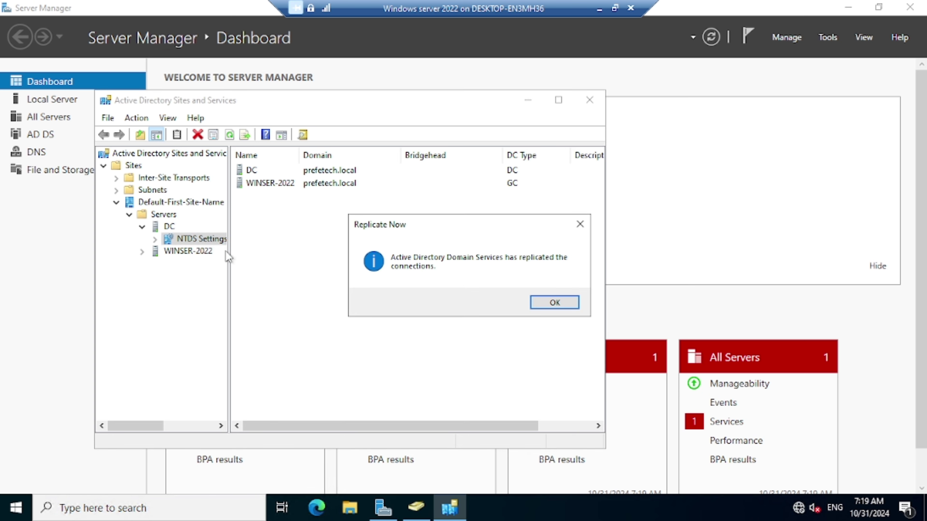
left_click(544, 306)
right_click(200, 239)
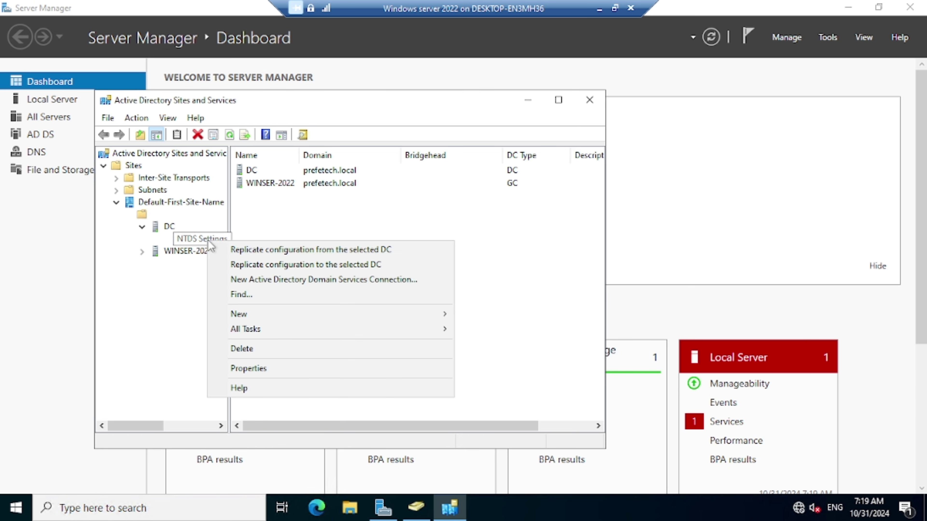
left_click(238, 265)
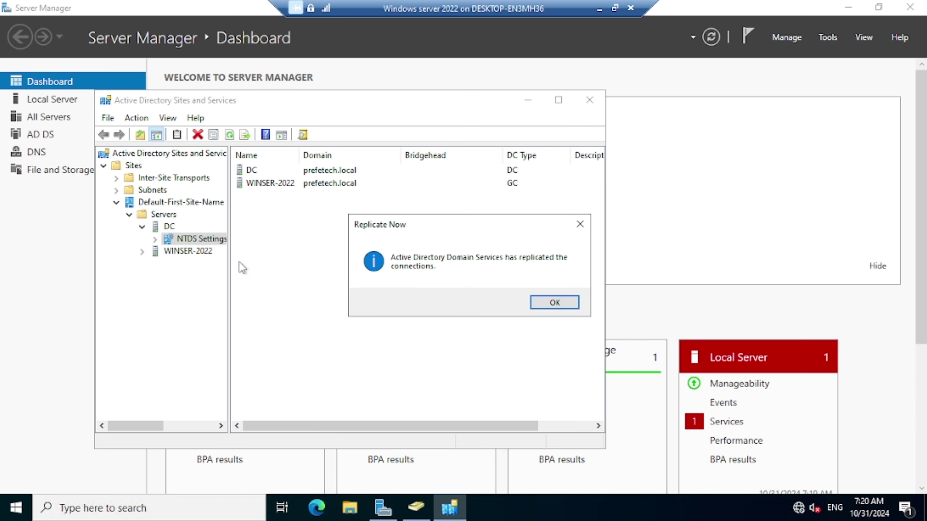
left_click(544, 303)
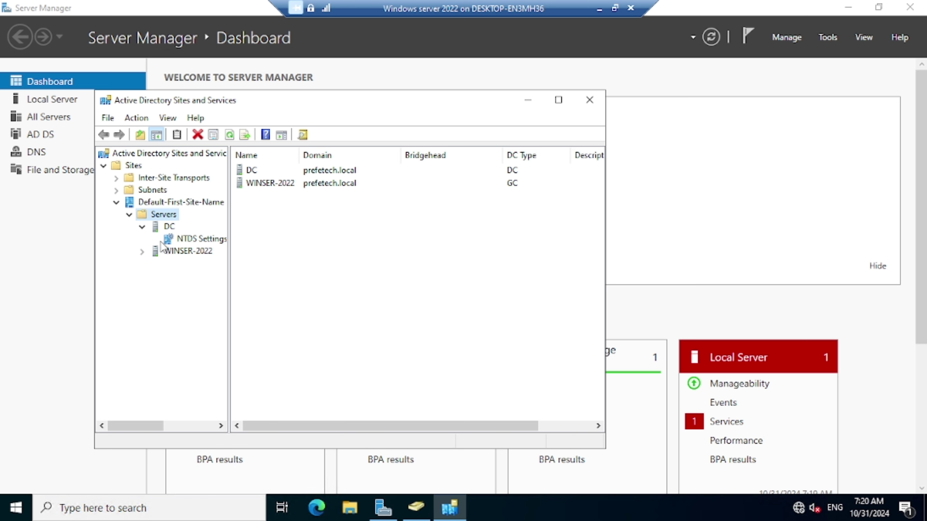
Step: Replicate DC's automatically generated connection from WINSER-2022 now, keeping it automatic
left_click(180, 238)
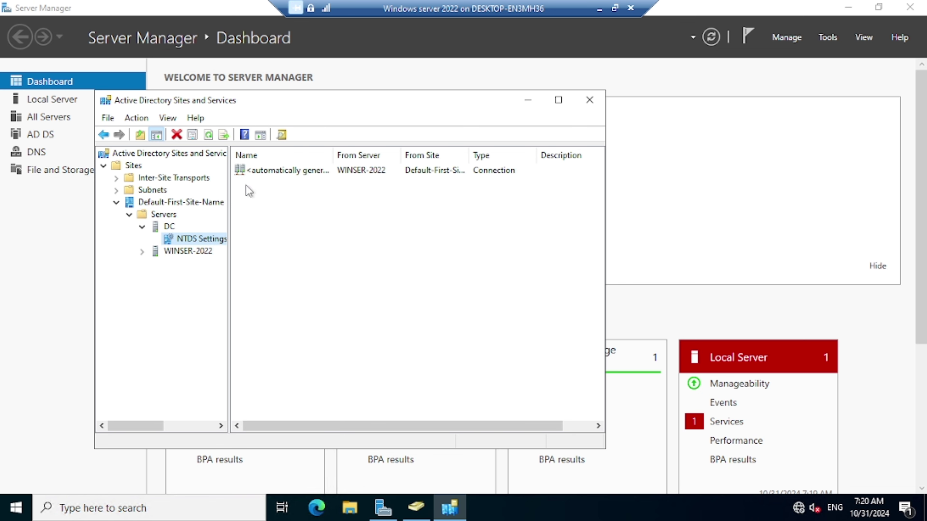
left_click(260, 172)
right_click(263, 179)
left_click(285, 182)
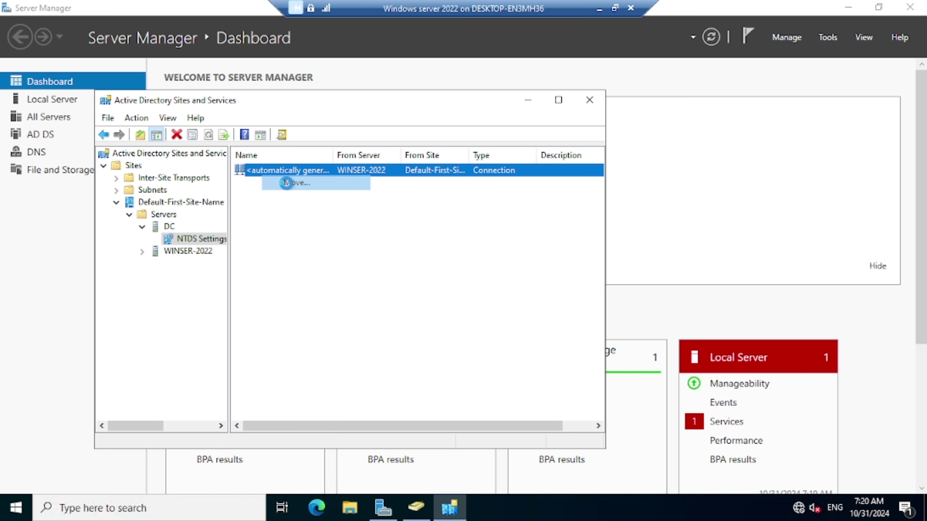
left_click(568, 314)
right_click(259, 169)
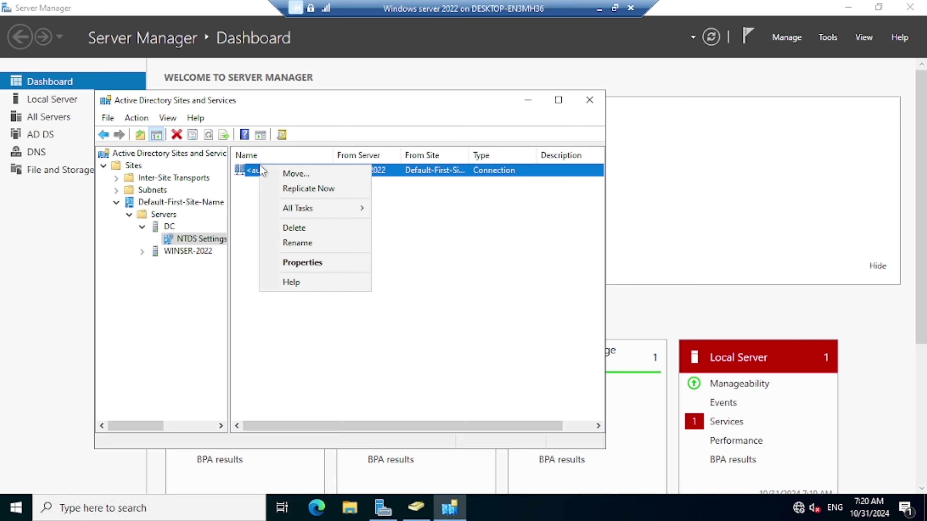
left_click(289, 189)
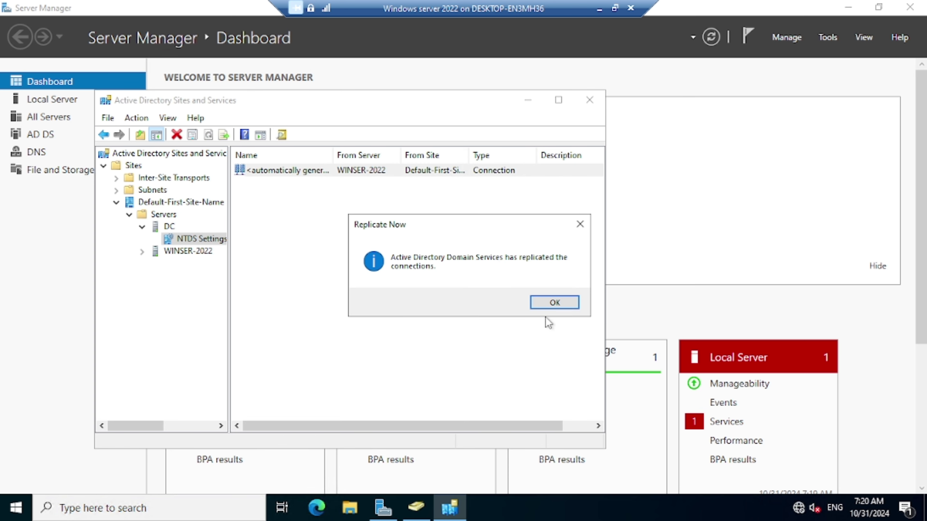
left_click(551, 304)
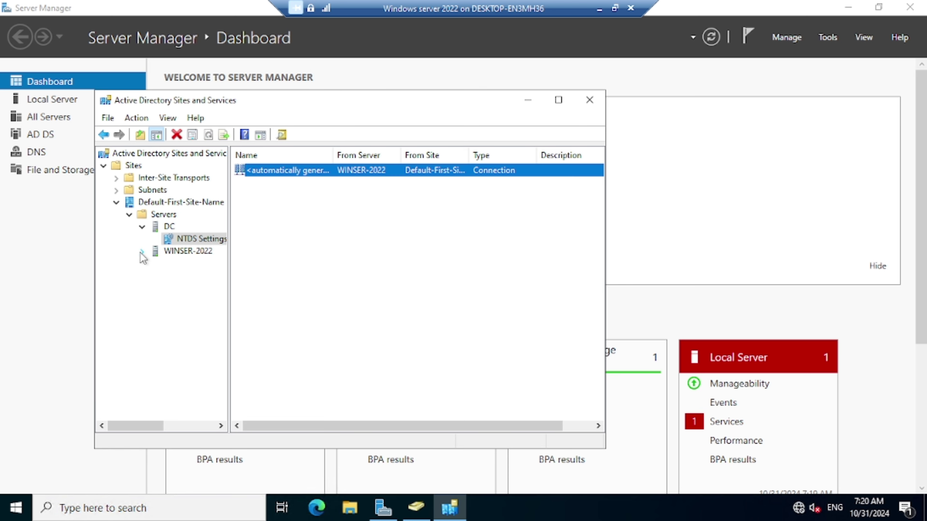
Step: Run Check Replication Topology on WINSER-2022's NTDS Settings
left_click(141, 252)
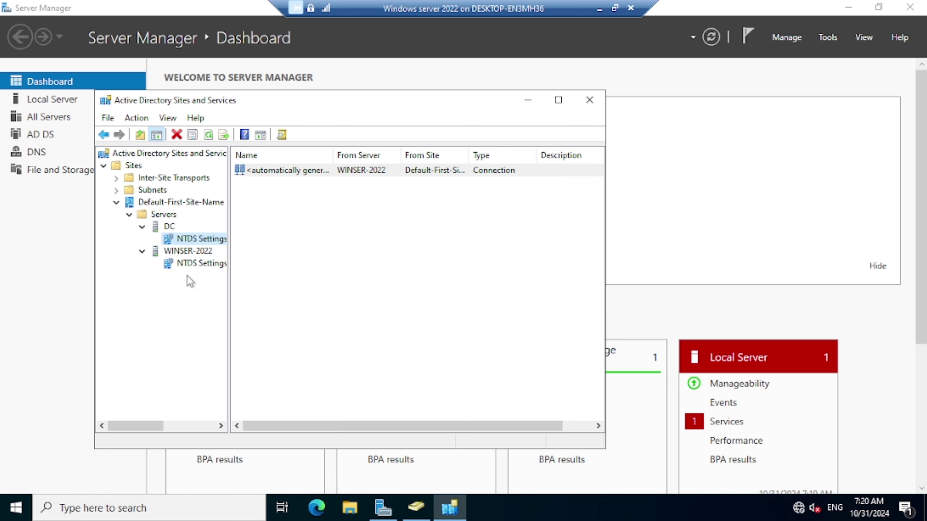
right_click(193, 264)
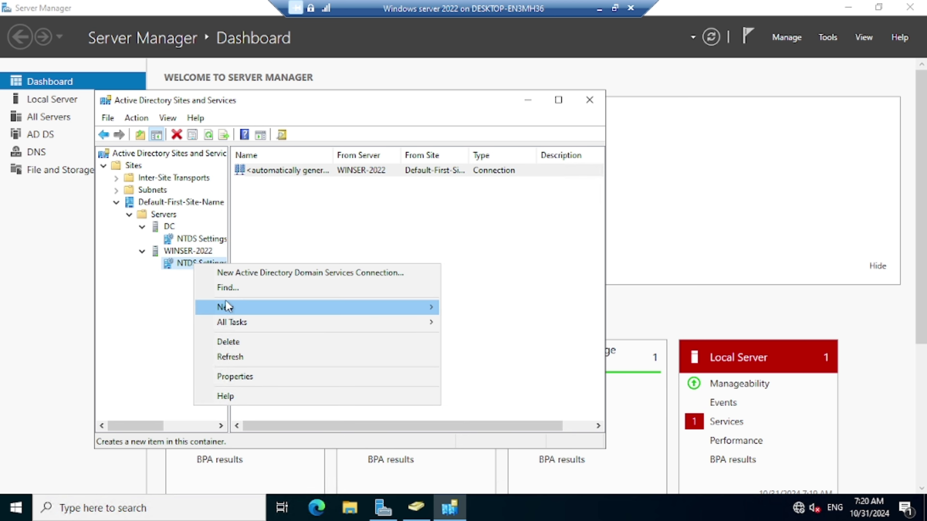
mouse_move(275, 324)
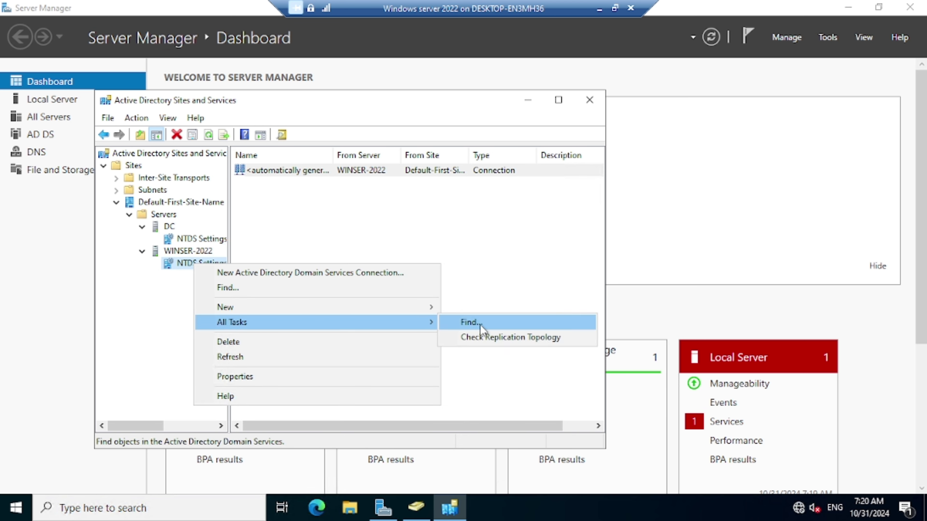
left_click(486, 342)
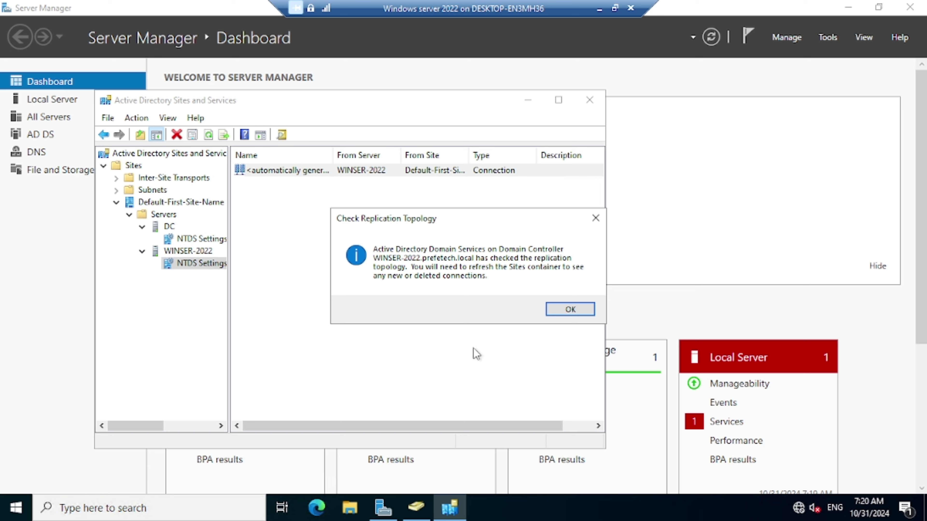
left_click(569, 310)
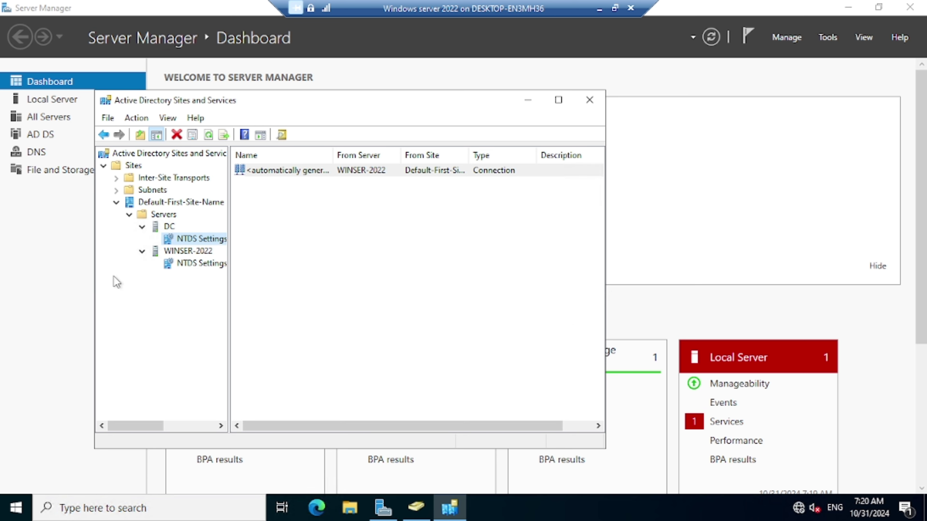
Step: Review WINSER-2022's connection from DC and open DC's NTDS Settings Properties
left_click(167, 265)
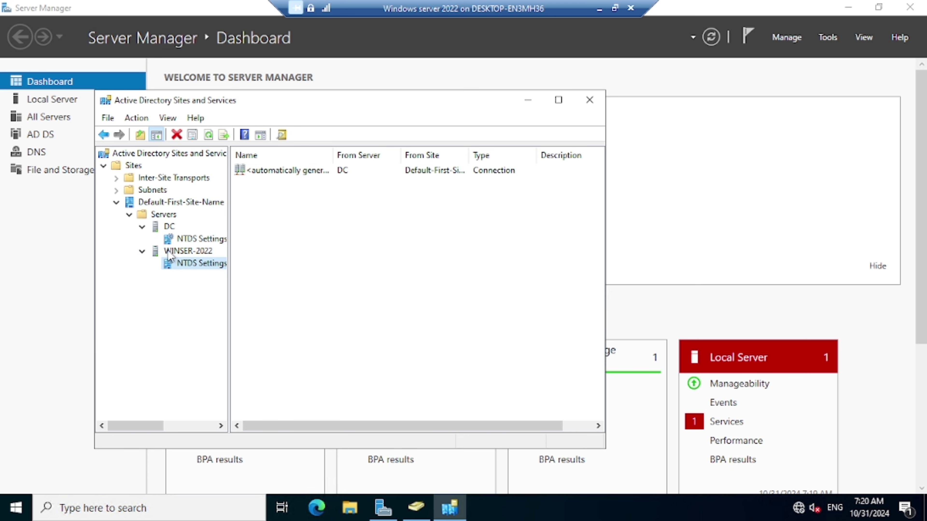
right_click(181, 241)
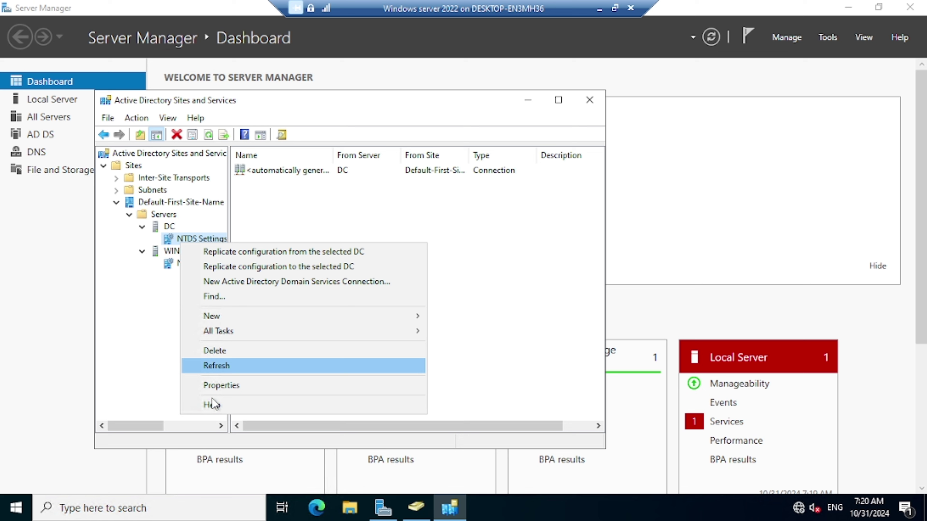
left_click(225, 390)
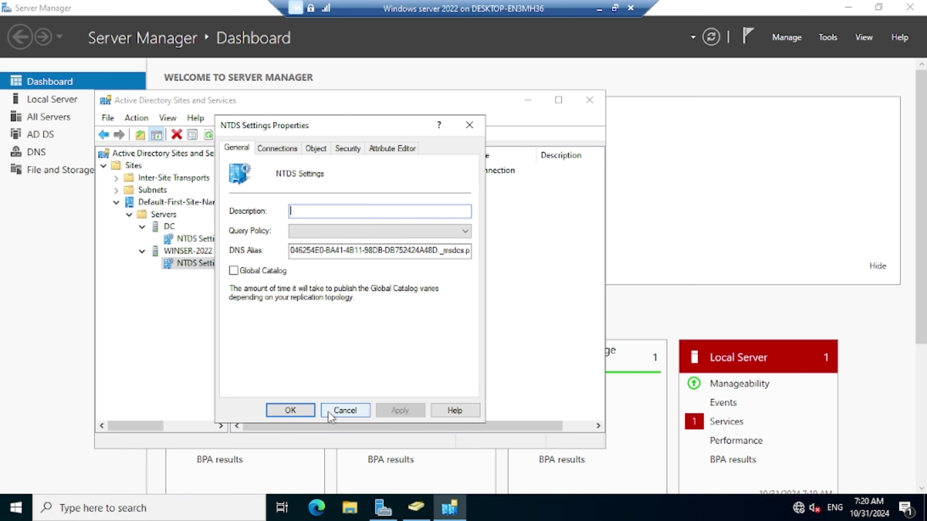
left_click(341, 411)
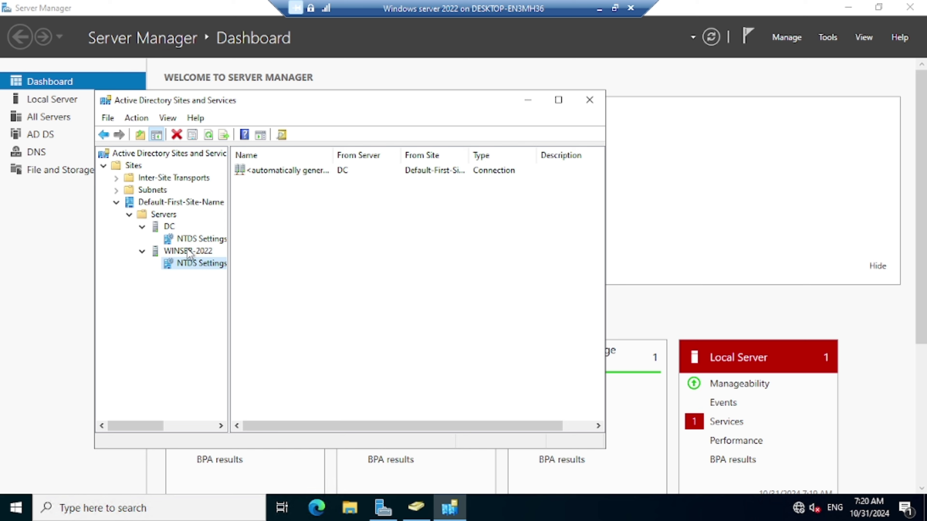
right_click(184, 239)
left_click(255, 386)
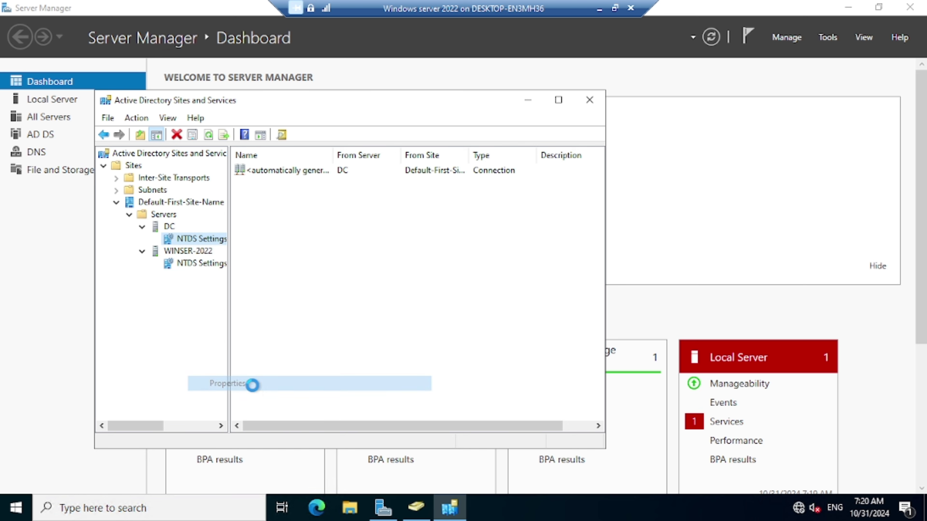
Step: Cancel the NTDS Settings Properties, close Sites and Services, and minimise the 2022 session
left_click(326, 411)
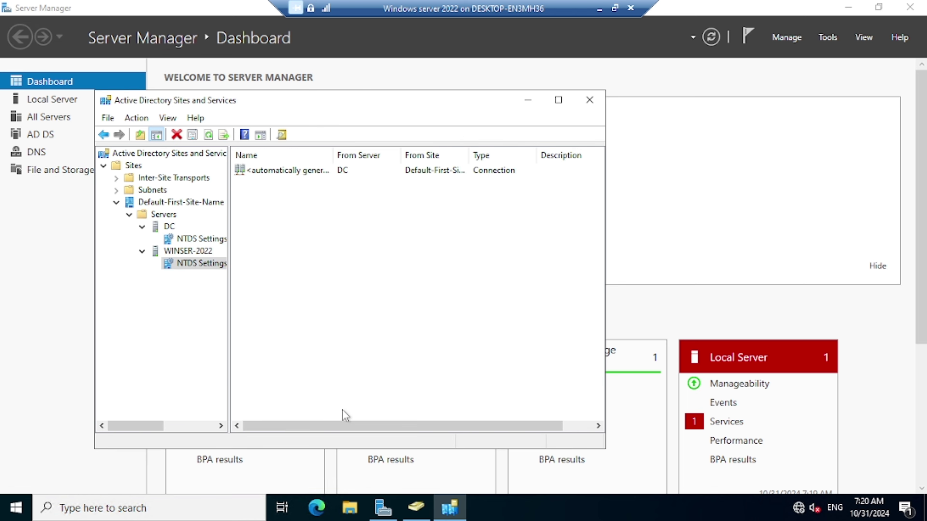
left_click(590, 99)
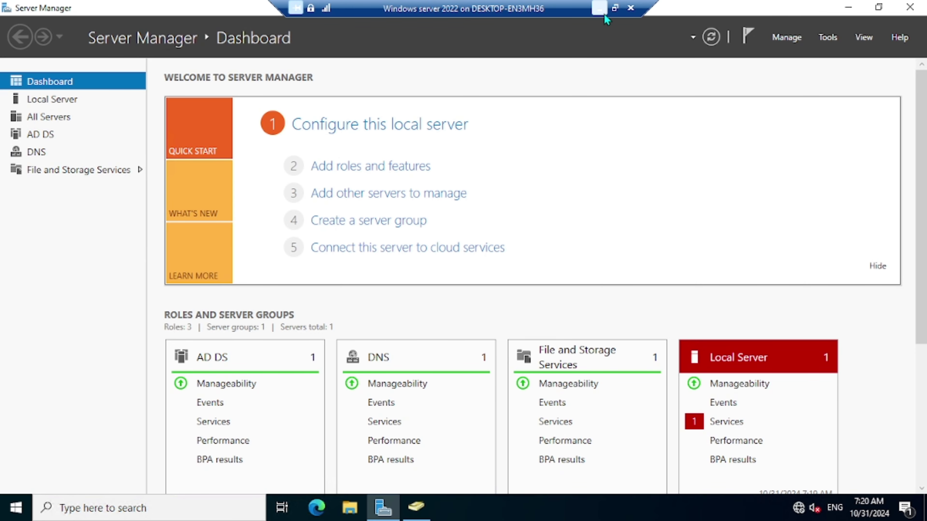
left_click(599, 8)
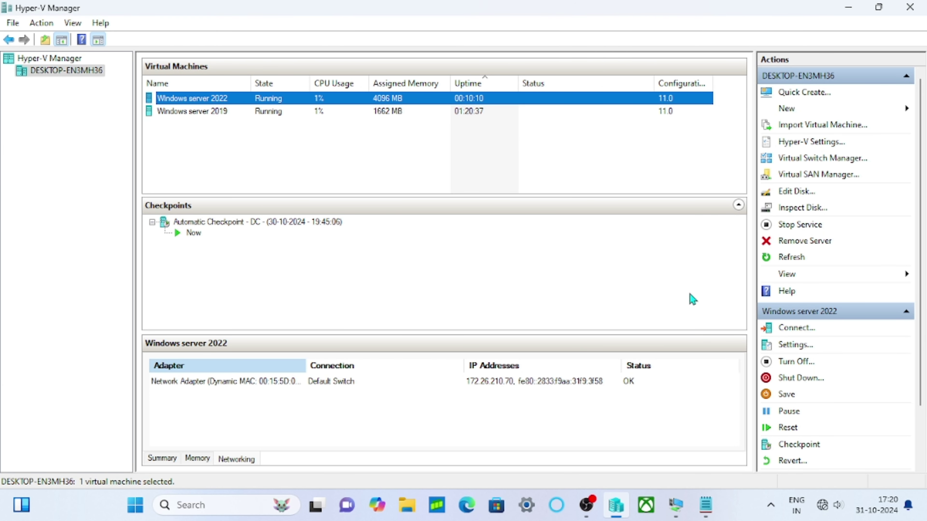
Step: Switch to the Windows server 2019 VM and launch Active Directory Sites and Services
mouse_move(688, 508)
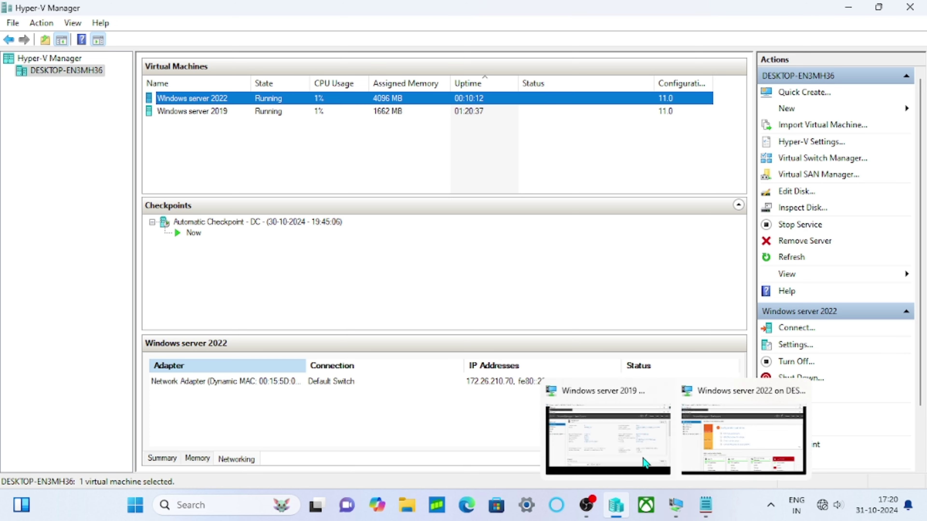
left_click(625, 449)
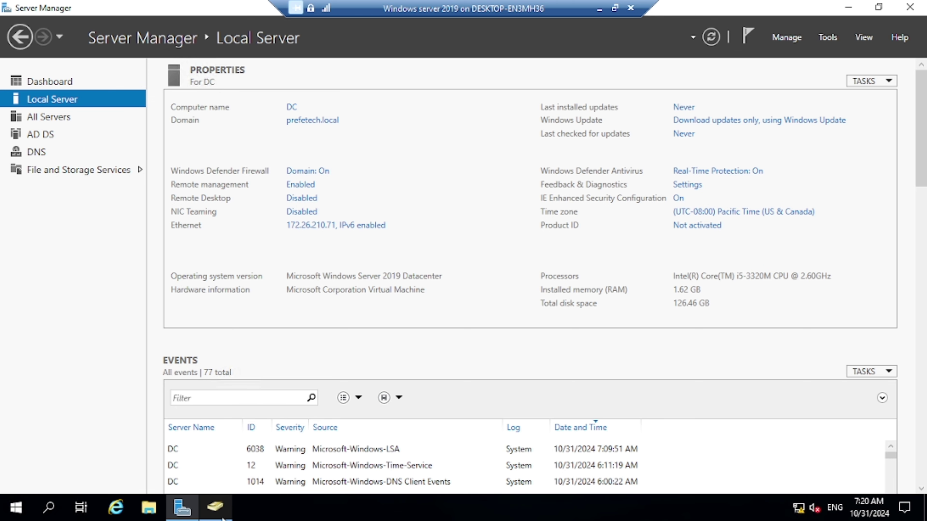
left_click(824, 42)
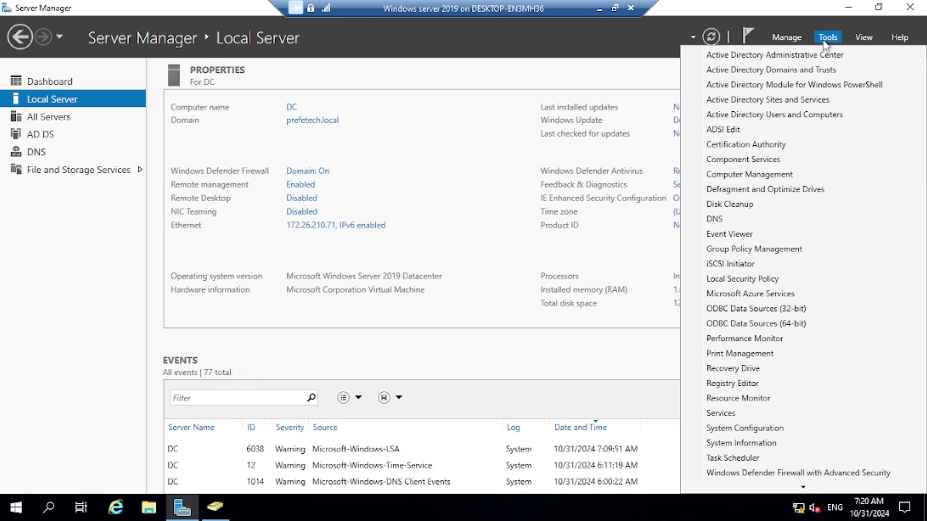
left_click(737, 104)
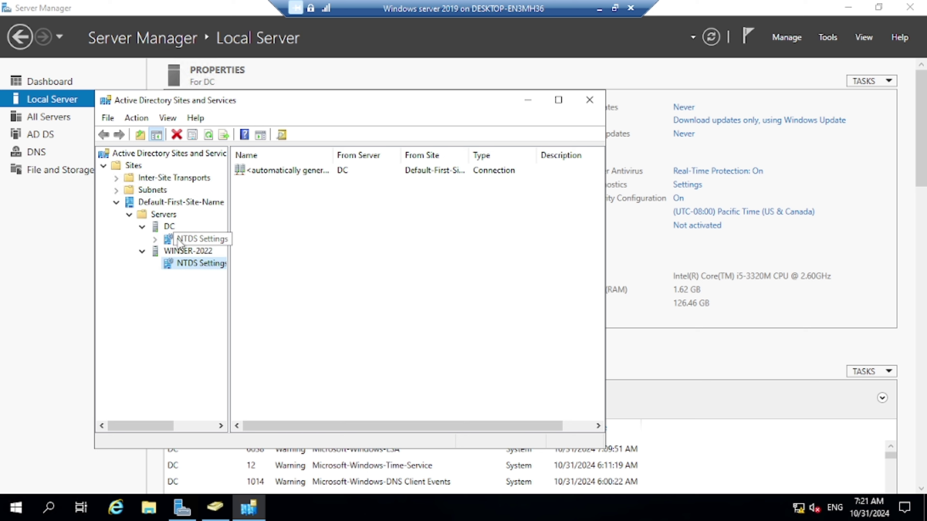
Step: In DC's NTDS Settings Properties, toggle Global Catalog on and back off, then click OK
left_click(183, 242)
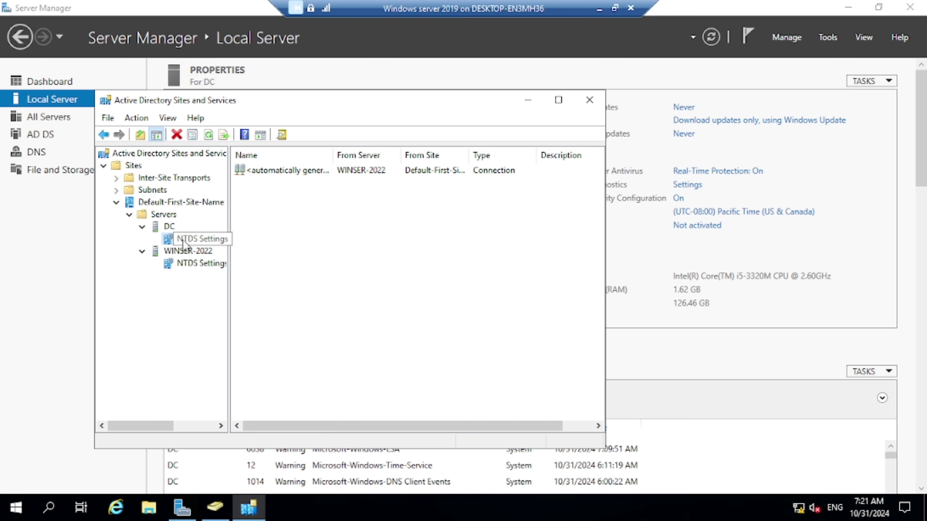
right_click(183, 244)
left_click(269, 386)
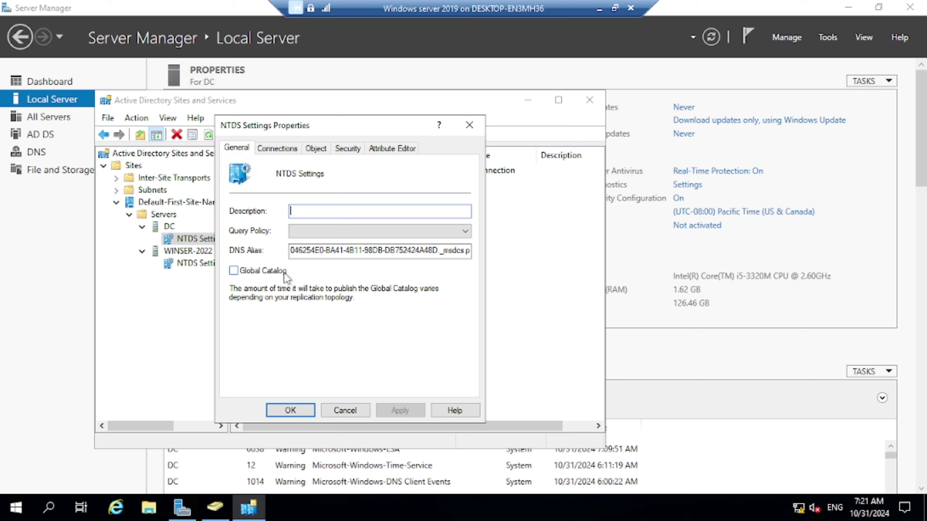
left_click(233, 271)
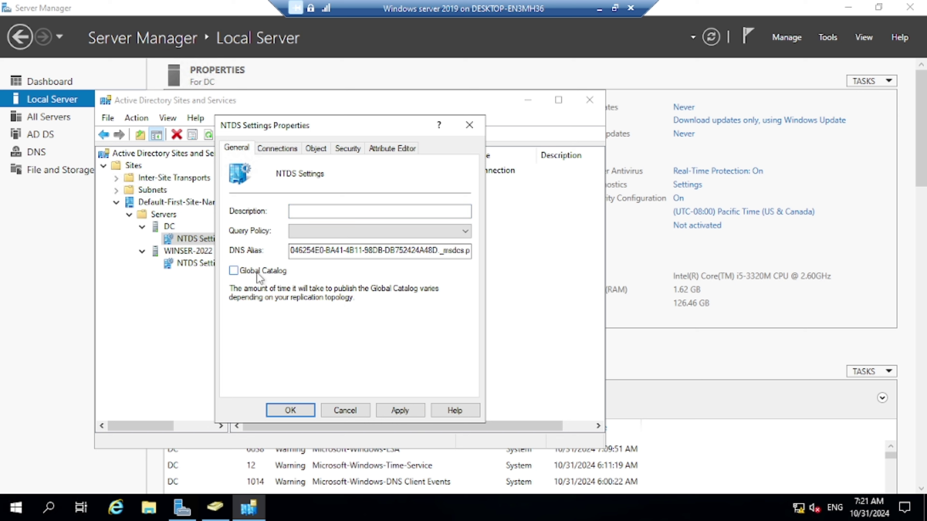
left_click(390, 411)
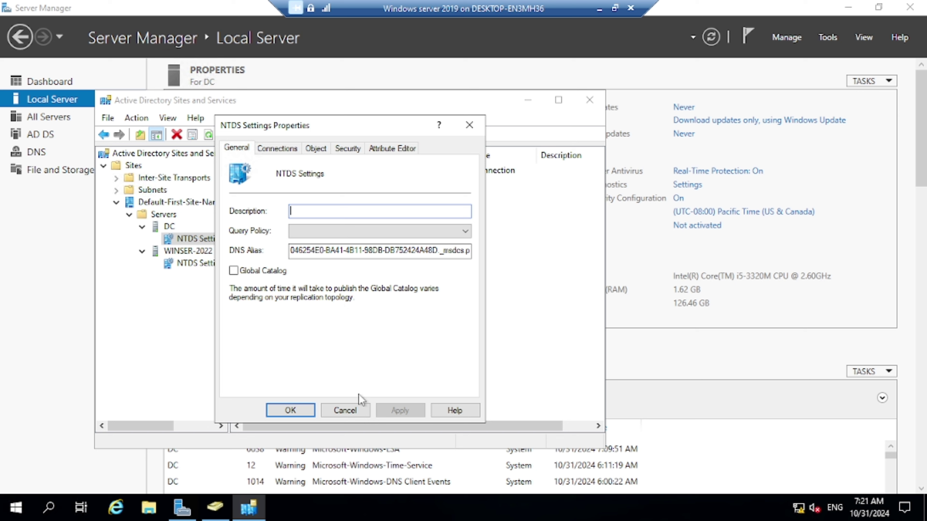
left_click(292, 410)
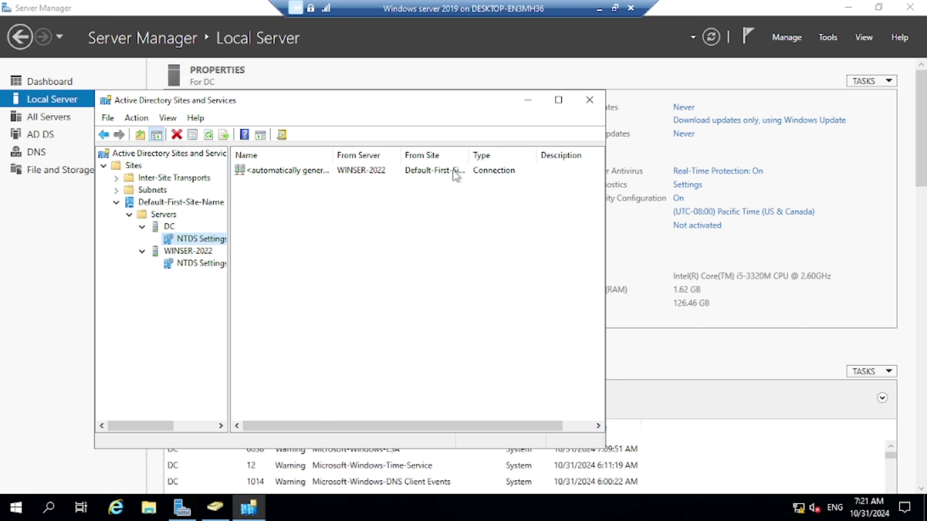
Step: Close Sites and Services on the 2019 DC, minimise its VM, and bring back the Windows server 2022 VM
left_click(592, 102)
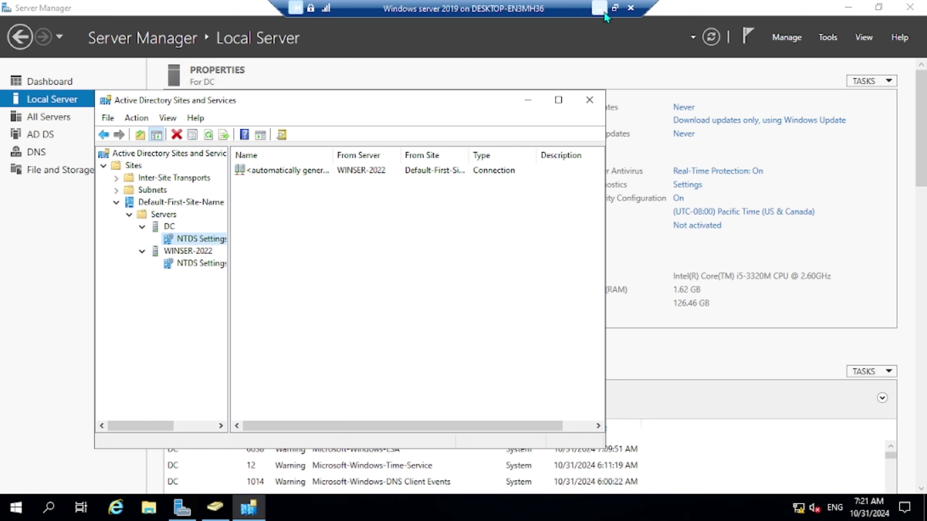
left_click(599, 8)
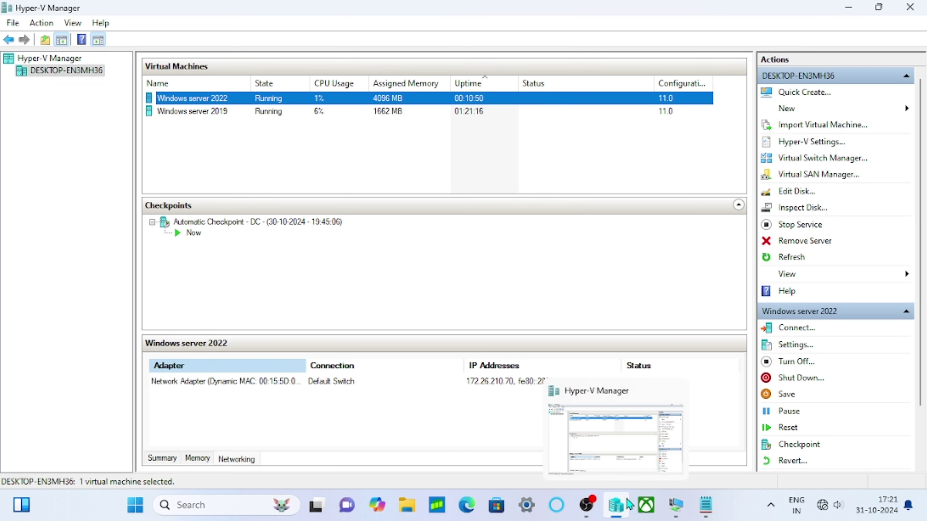
mouse_move(687, 512)
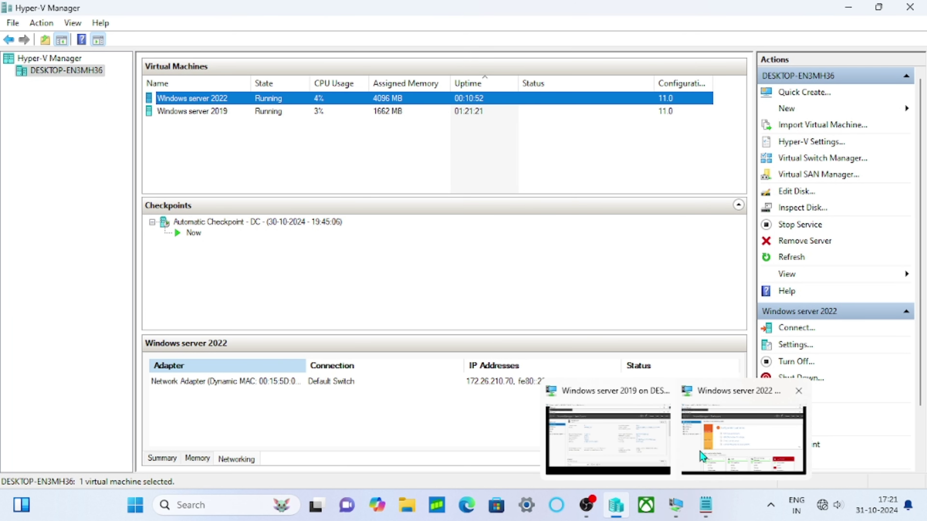
left_click(706, 455)
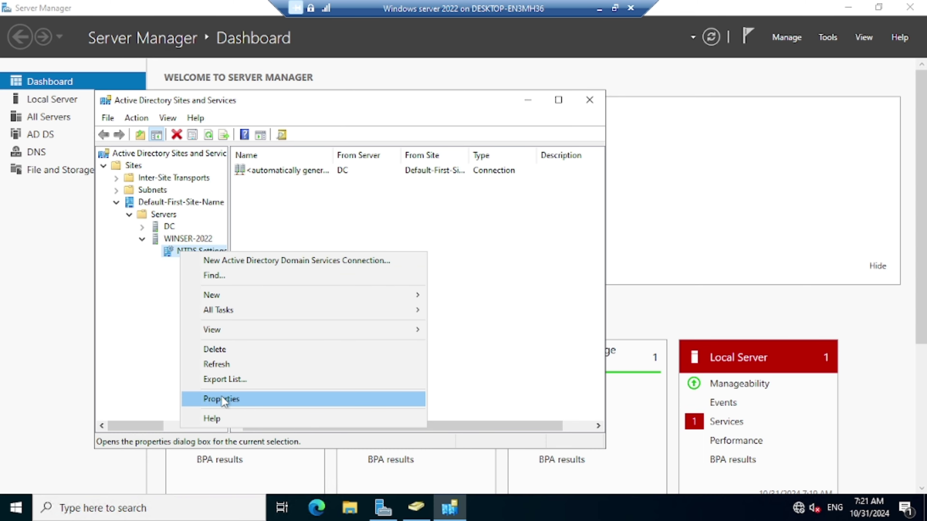
Step: Keep Global Catalog enabled in WINSER-2022's NTDS Settings, then close Sites and Services
left_click(222, 398)
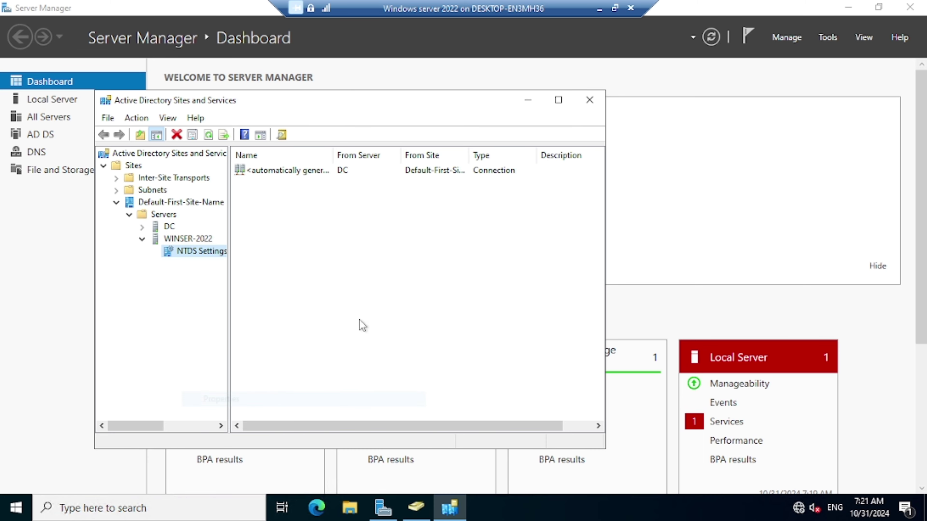
left_click(261, 272)
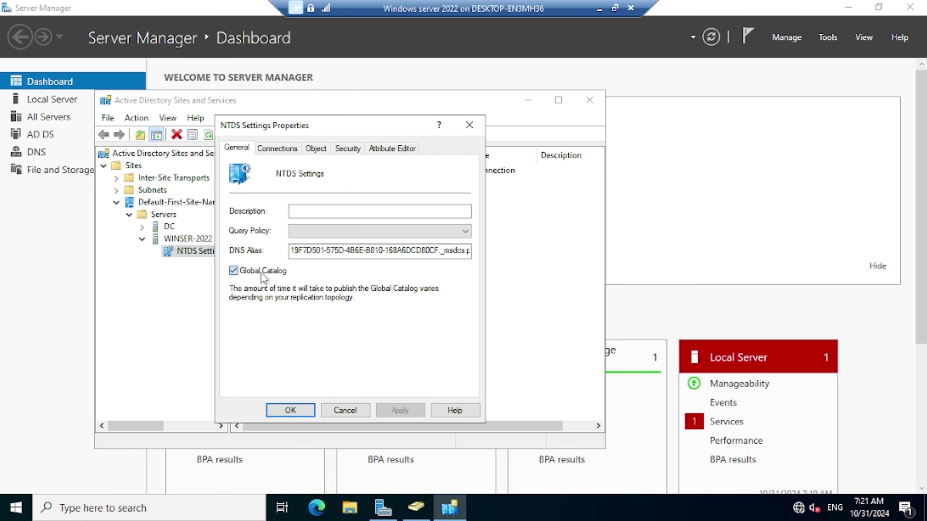
left_click(565, 323)
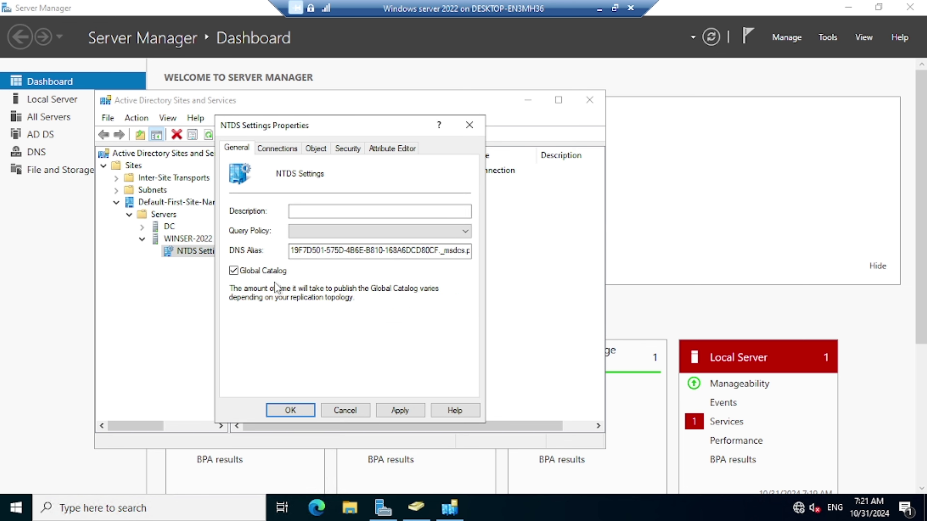
left_click(294, 409)
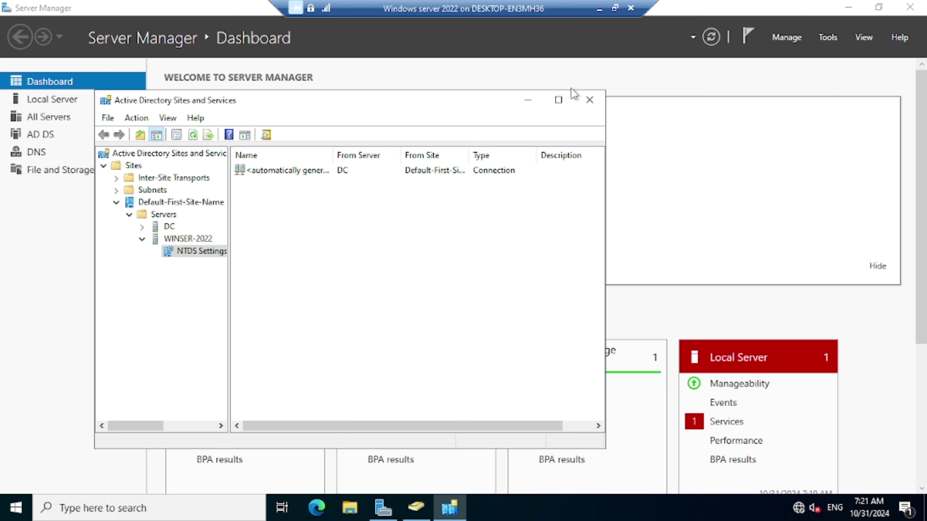
left_click(590, 100)
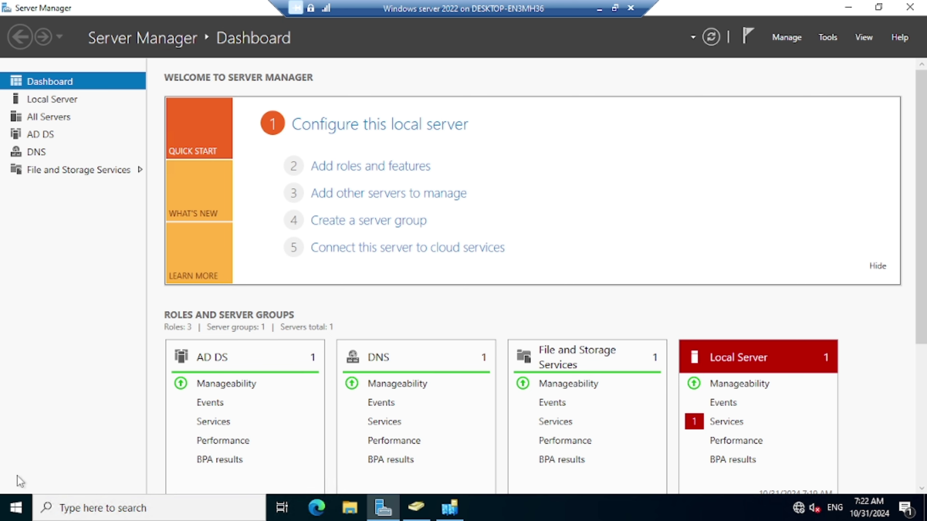
Step: Launch Windows PowerShell as Administrator from the Start menu
left_click(17, 509)
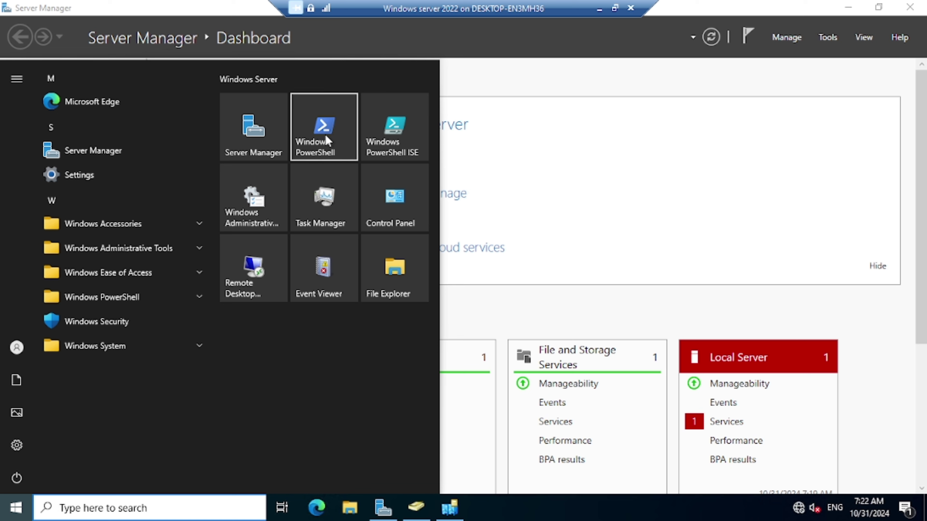
right_click(326, 138)
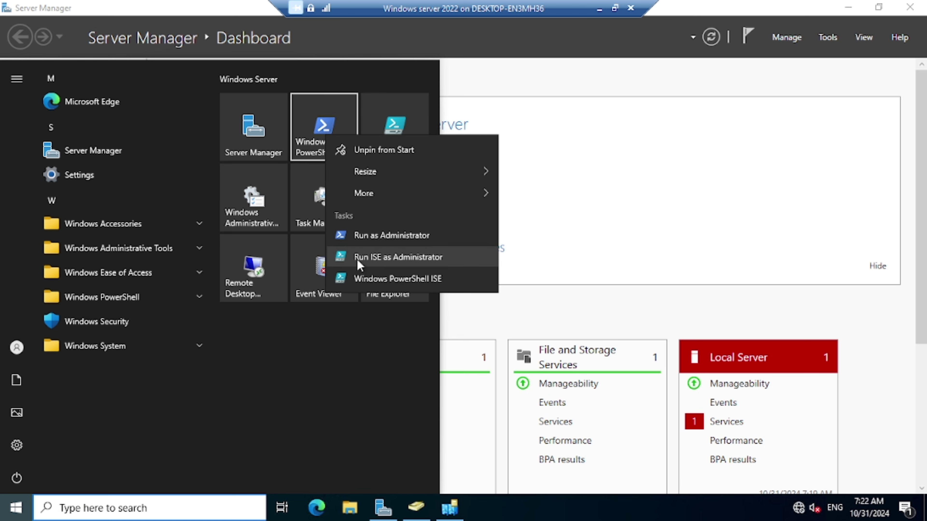
left_click(370, 239)
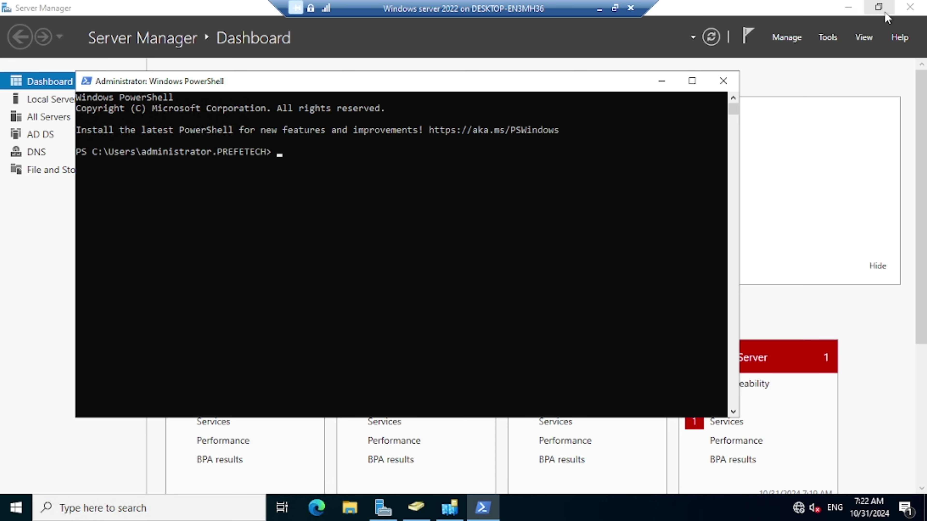
Step: Run netdom query fsmo, showing DC.prefetech.local still holds all five FSMO roles
left_click(848, 8)
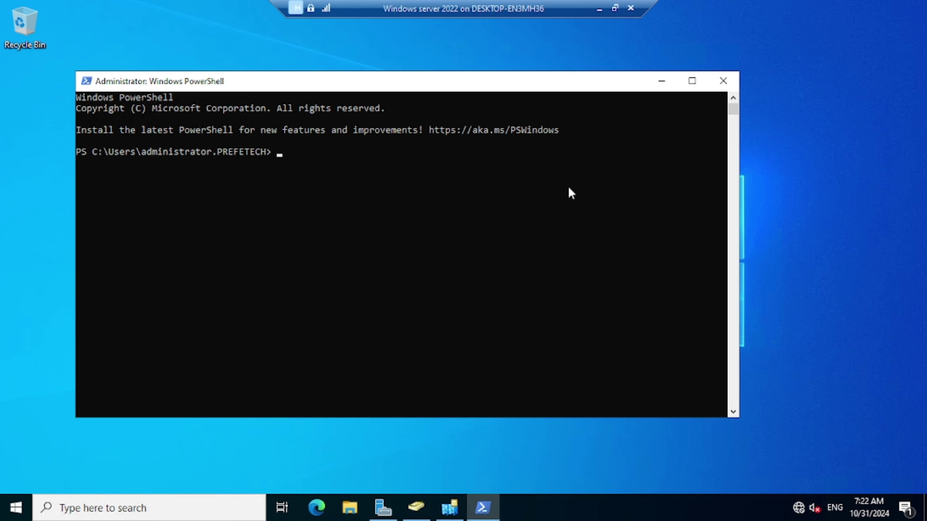
type("net")
type("dom qu")
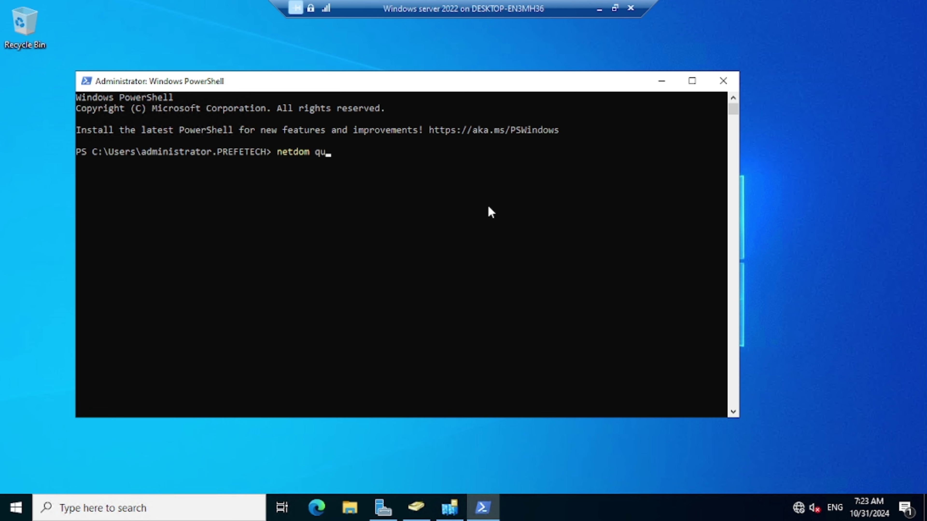
type("ery fsmo")
key("Return")
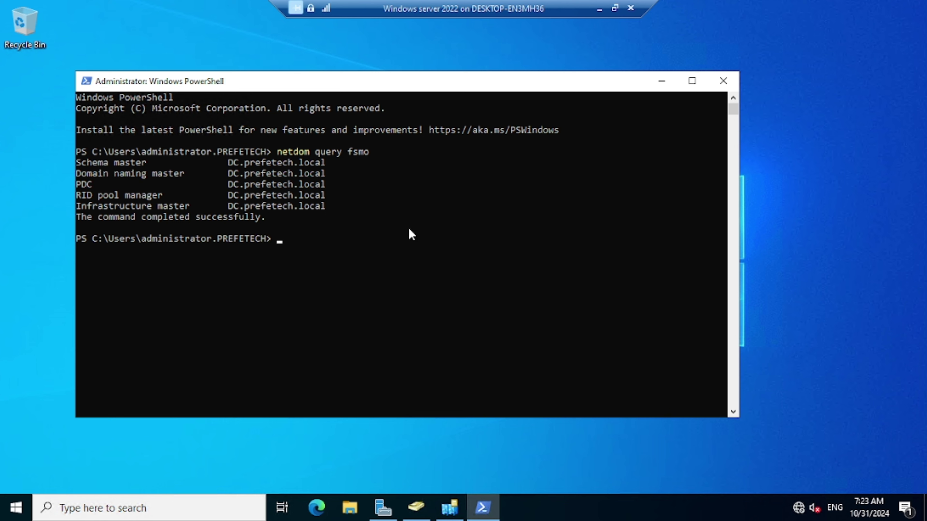
left_click(600, 19)
left_click(646, 508)
left_click(474, 288)
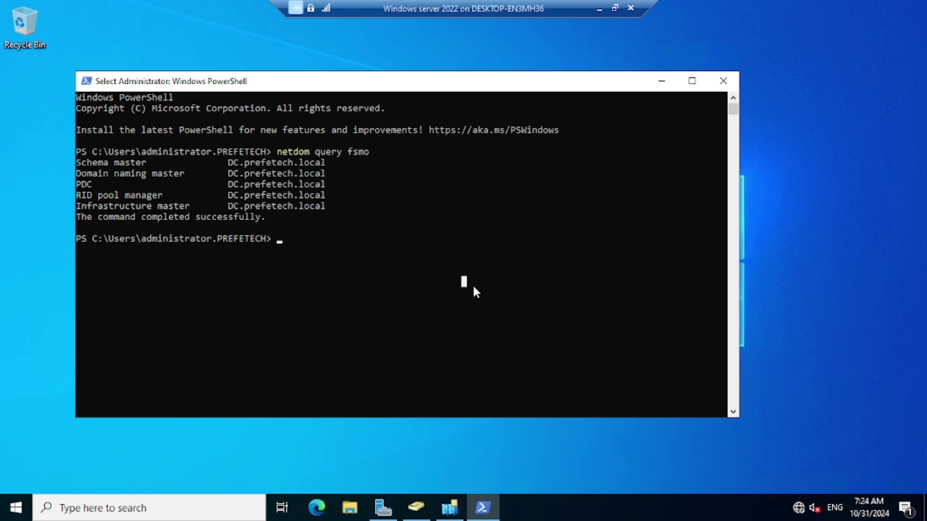
Step: Start ntdsutil and enter the fsmo roles maintenance context
type("nt")
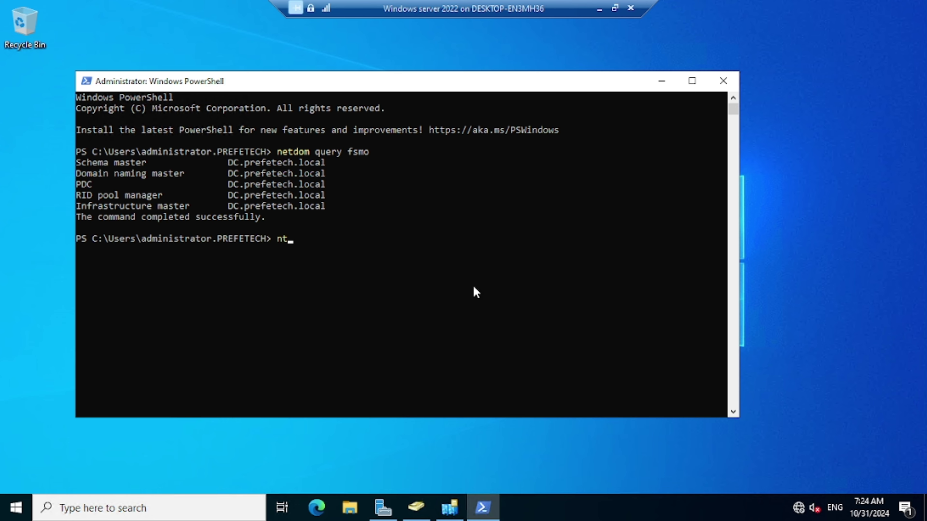
type("dsutil")
key("Return")
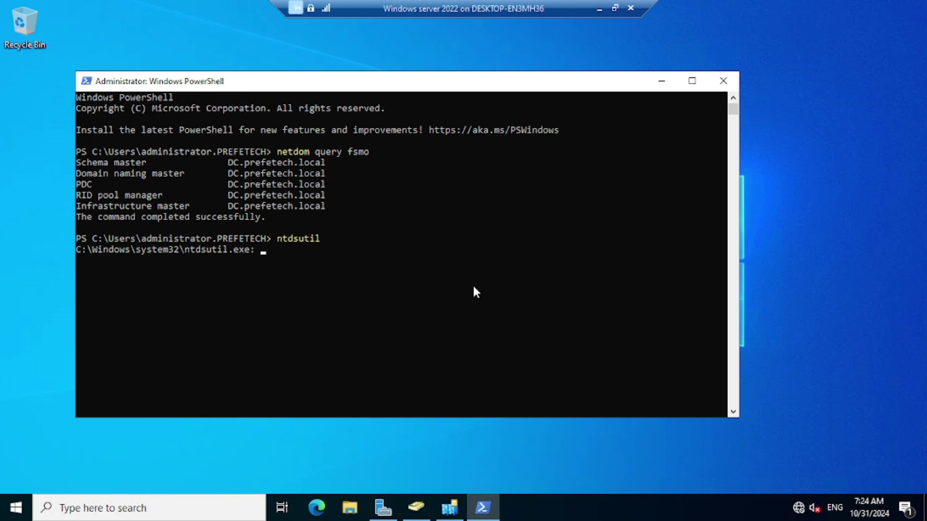
type("roles")
key("Return")
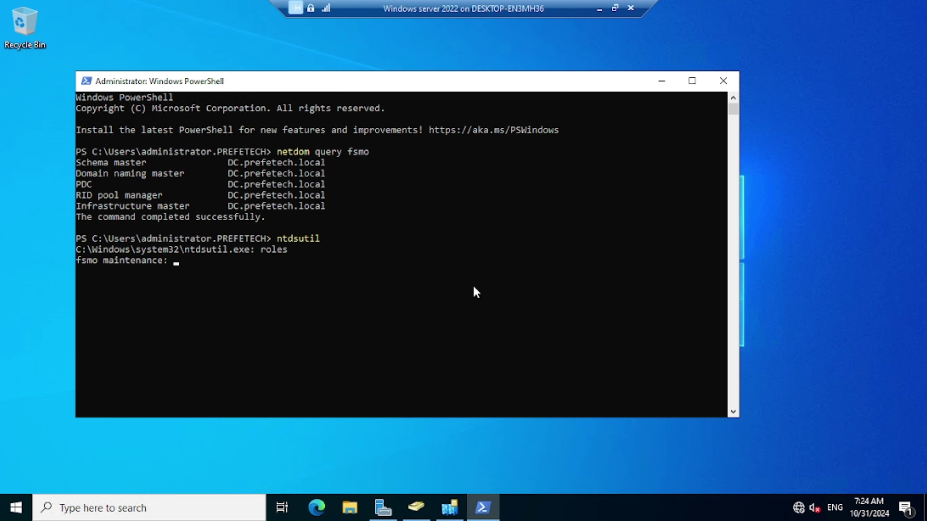
key("Tab")
key("BackSpace")
Step: Connect ntdsutil to server WINSER-2022 and return to the fsmo maintenance prompt
type("connections")
key("Return")
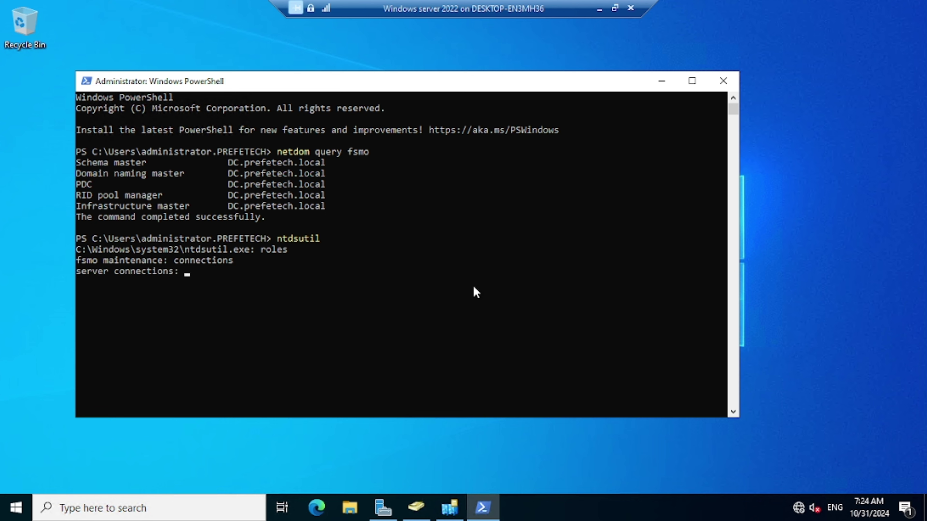
type("connect to server")
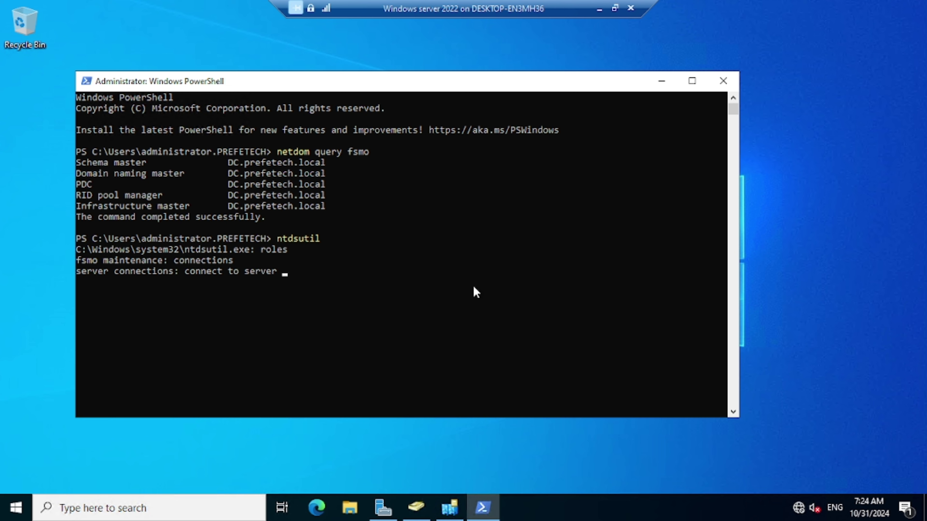
type(" WINSER-2022")
key("Return")
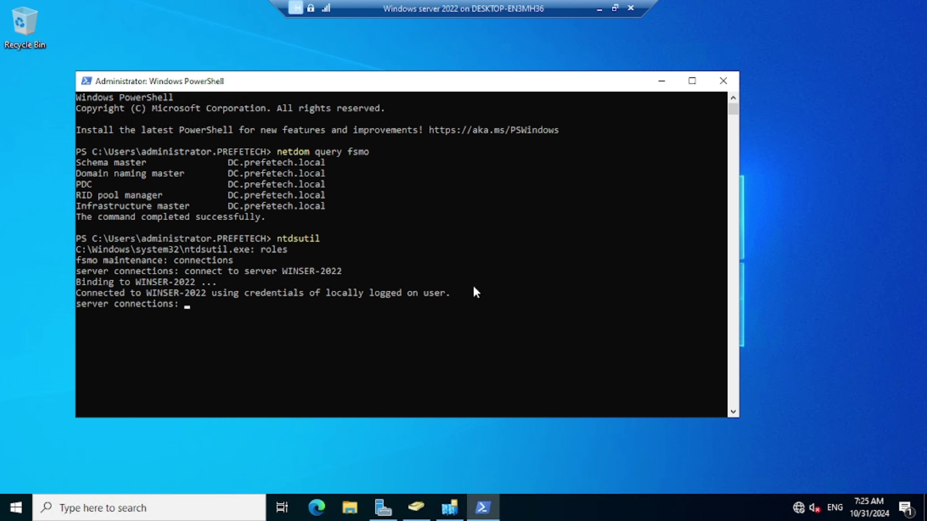
type("quit")
key("Return")
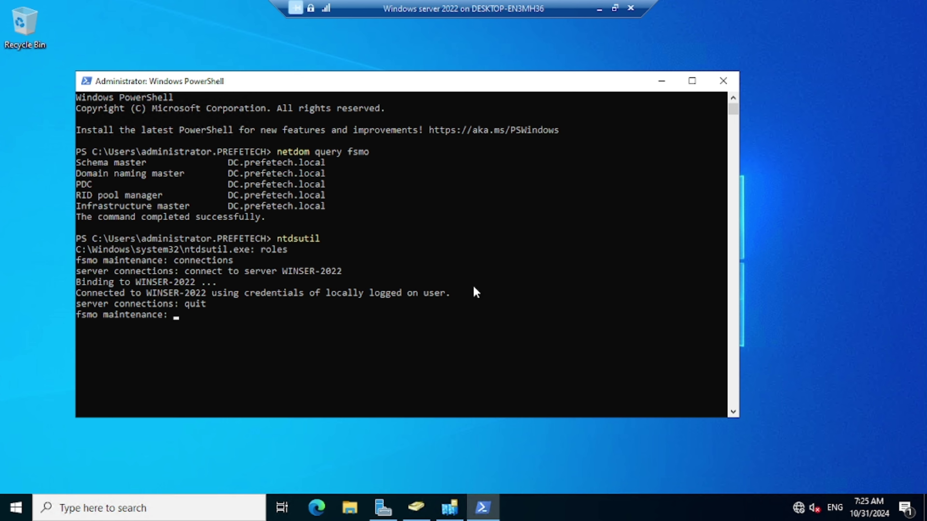
Step: List the fsmo commands and transfer the Infrastructure Master role to WINSER-2022
type("help")
key("Return")
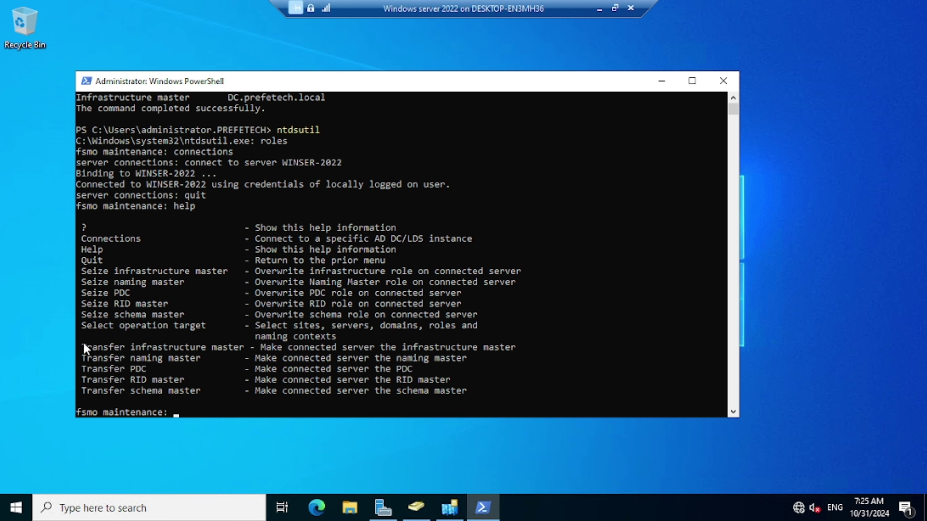
left_click_drag(83, 349, 243, 352)
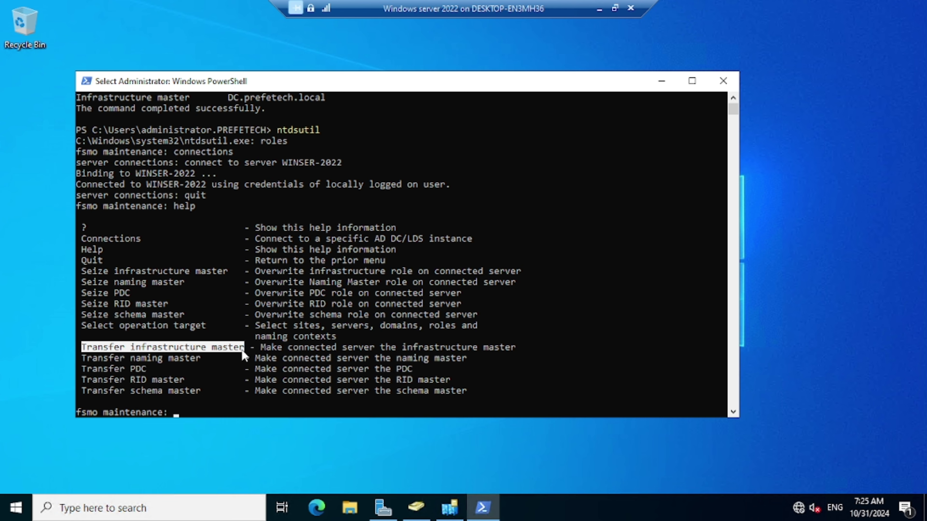
key("ctrl+c")
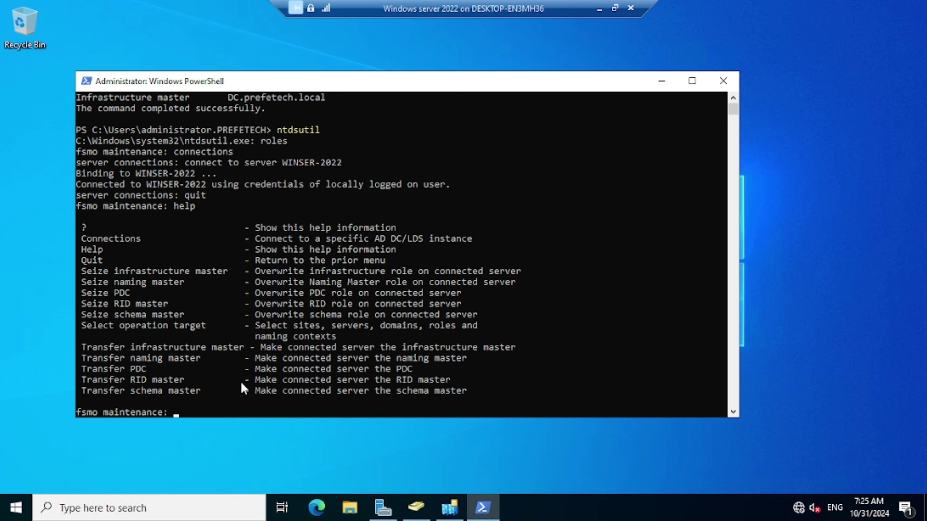
key("ctrl+v")
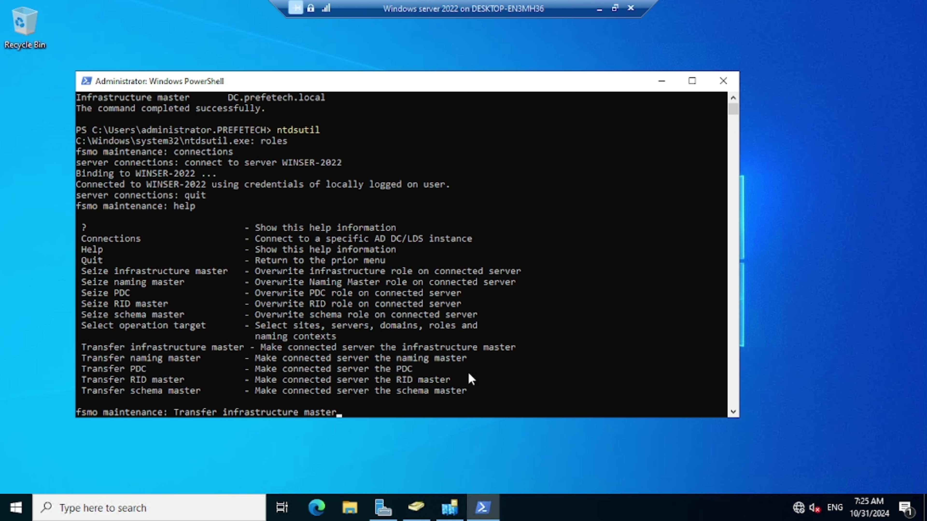
key("Return")
key("Left")
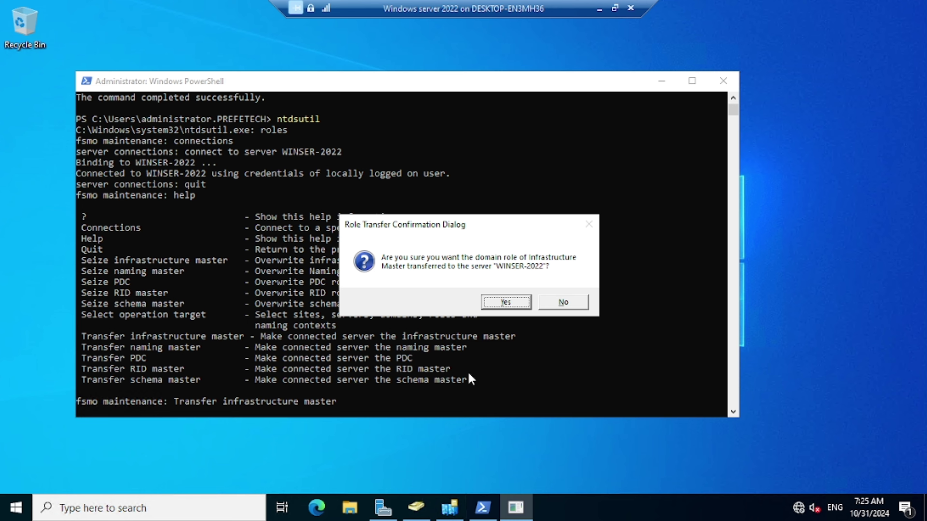
key("Return")
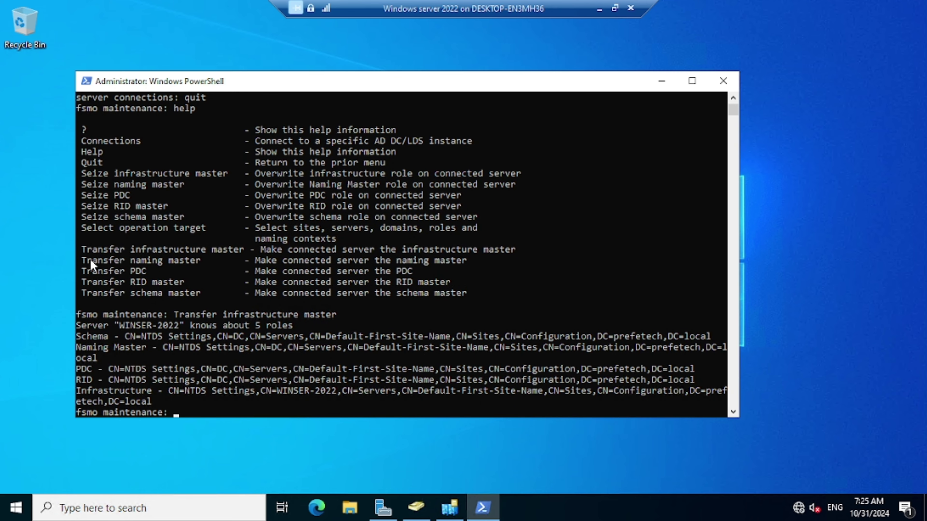
Step: Transfer the Naming Master role to WINSER-2022 and confirm
left_click_drag(82, 261, 201, 268)
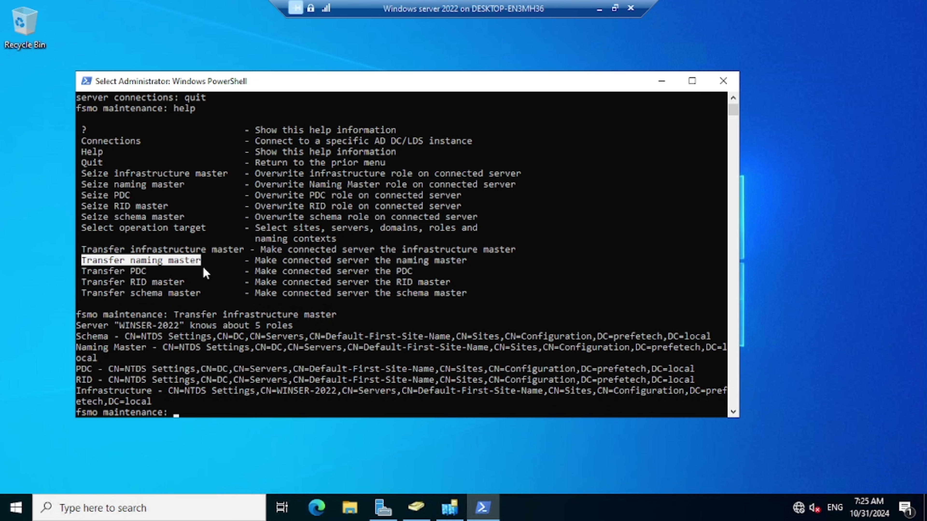
right_click(218, 290)
right_click(208, 409)
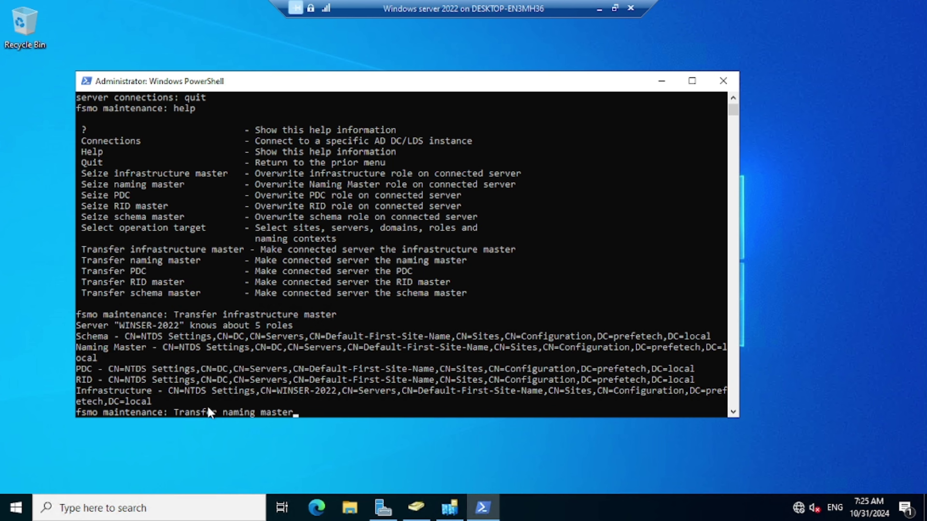
key("Return")
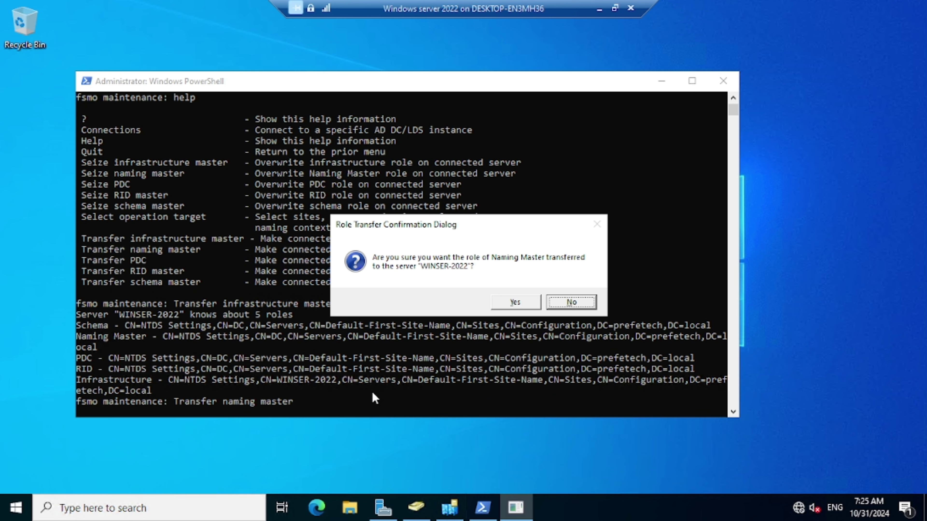
key("Tab")
key("Return")
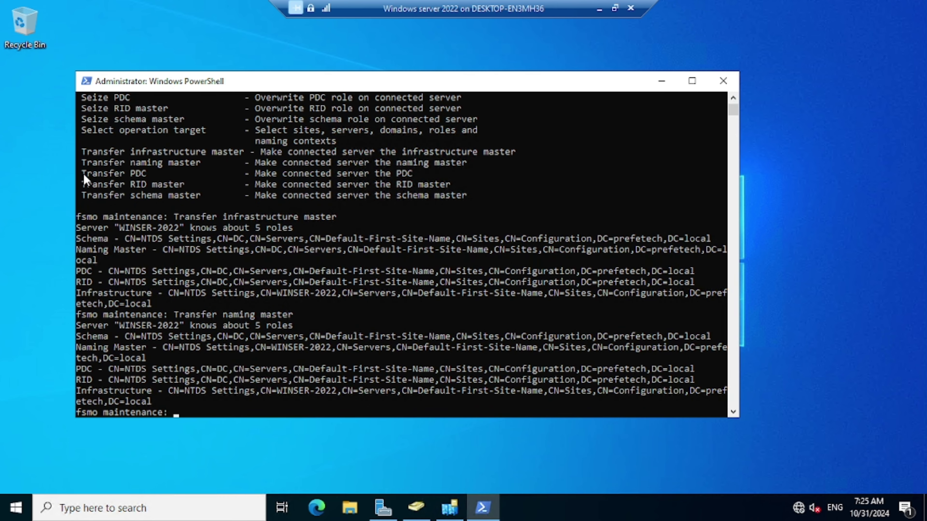
Step: Transfer the PDC role to WINSER-2022 and confirm
left_click_drag(82, 174, 144, 176)
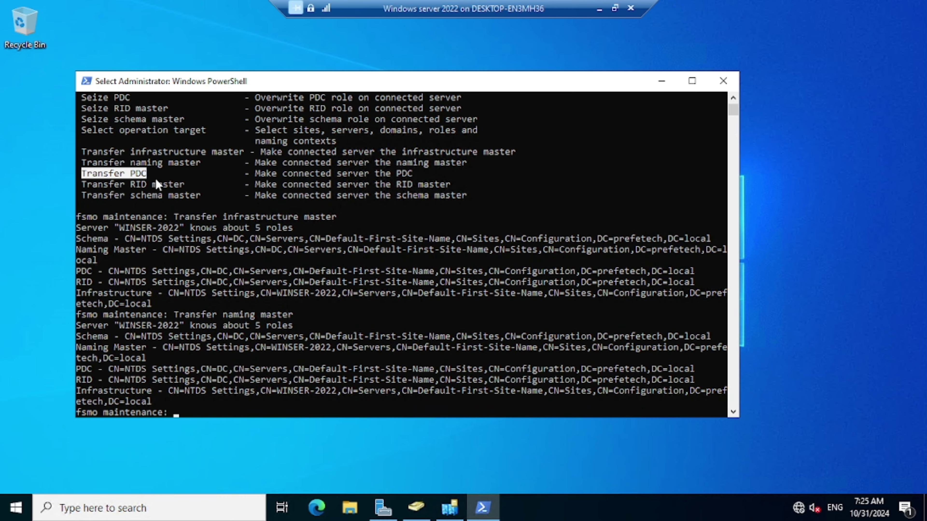
right_click(156, 179)
right_click(189, 414)
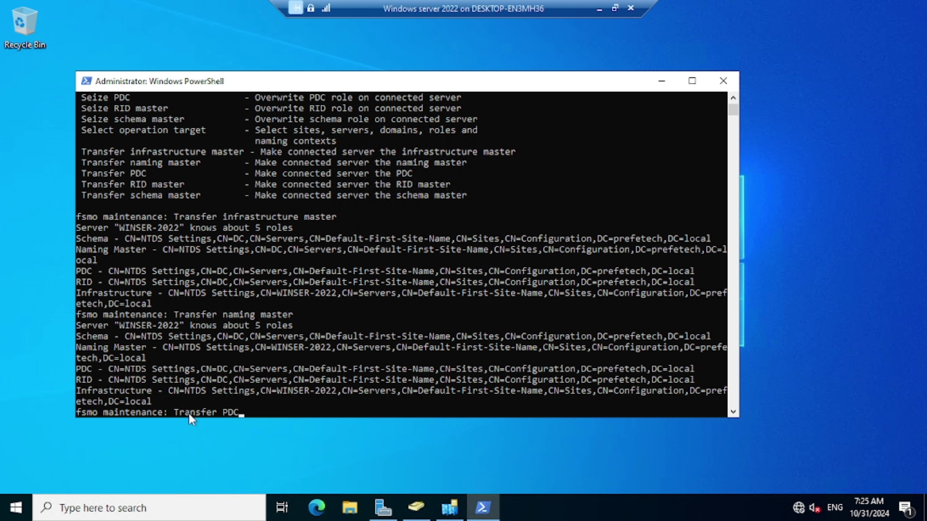
key("Return")
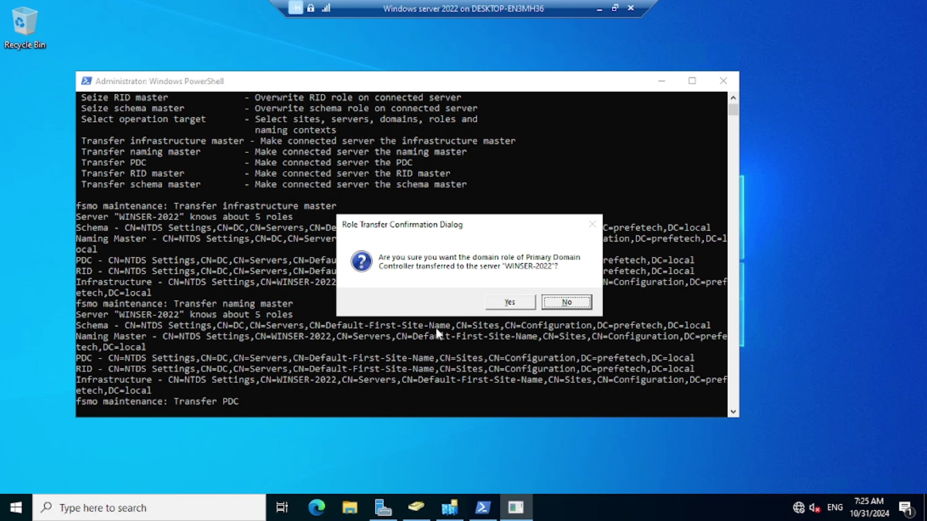
left_click(504, 311)
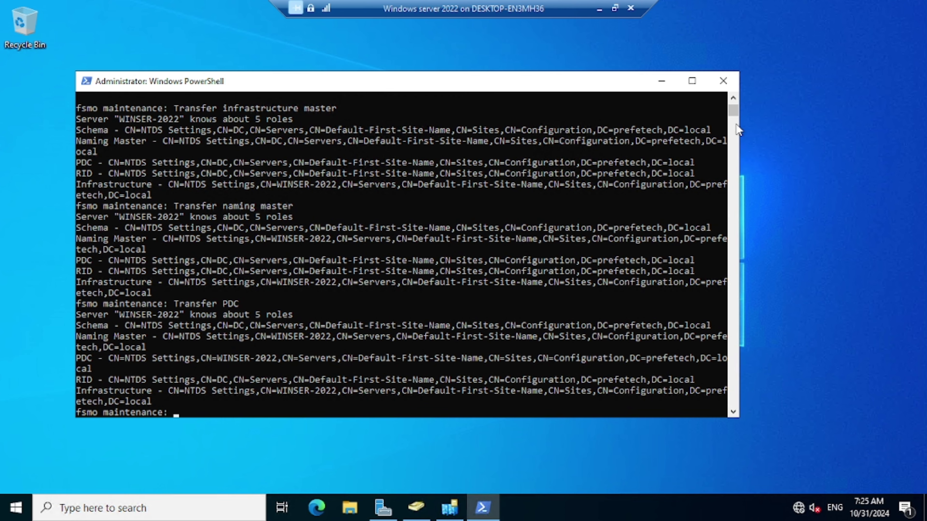
Step: Scroll up and copy the Transfer RID master command from the help list
left_click_drag(736, 112, 741, 117)
scroll(243, 327, "up", 5)
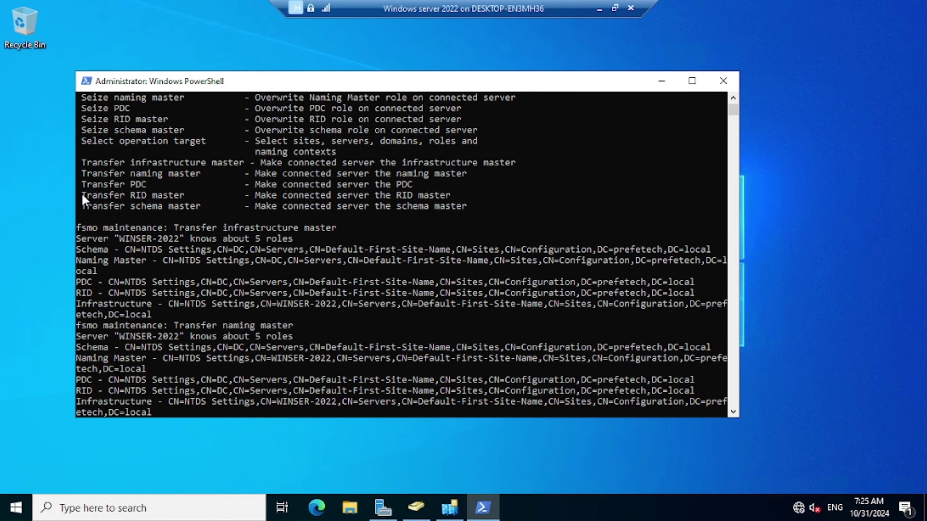
left_click_drag(82, 196, 185, 196)
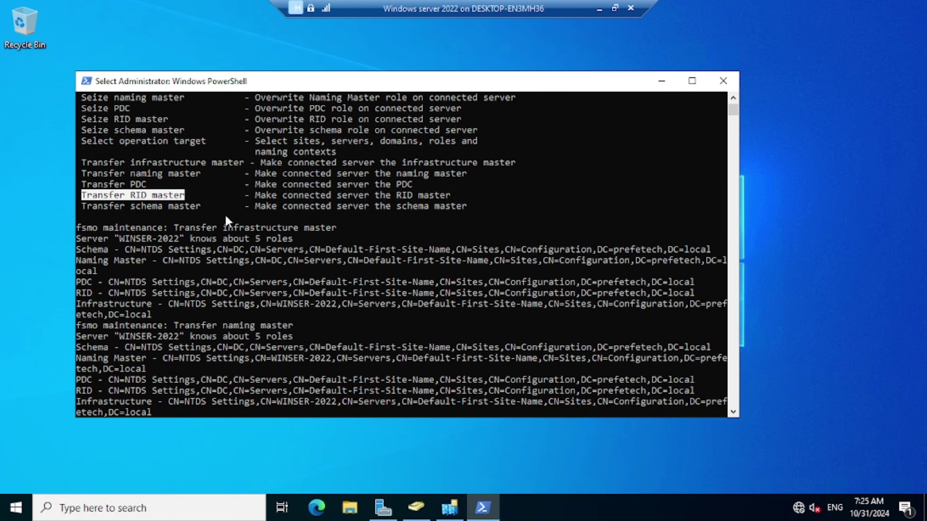
right_click(222, 212)
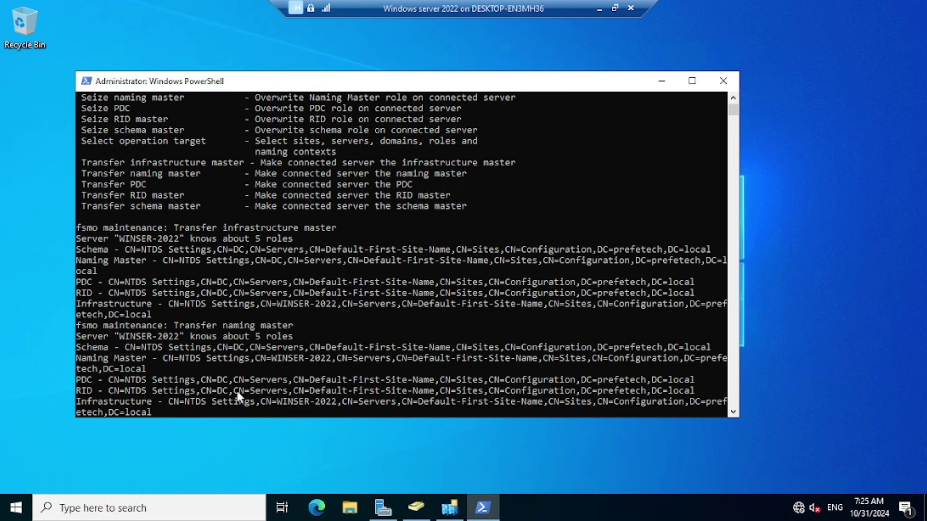
left_click(226, 403)
right_click(207, 402)
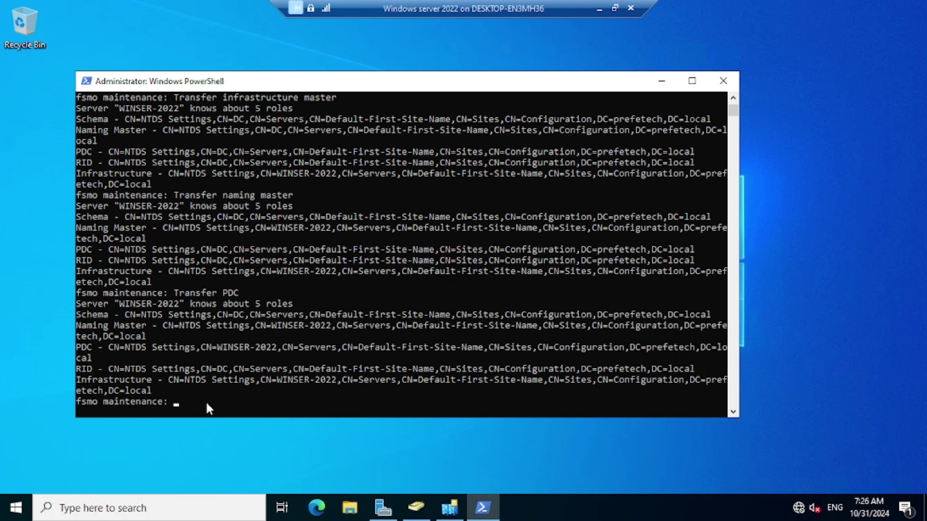
scroll(255, 359, "up", 8)
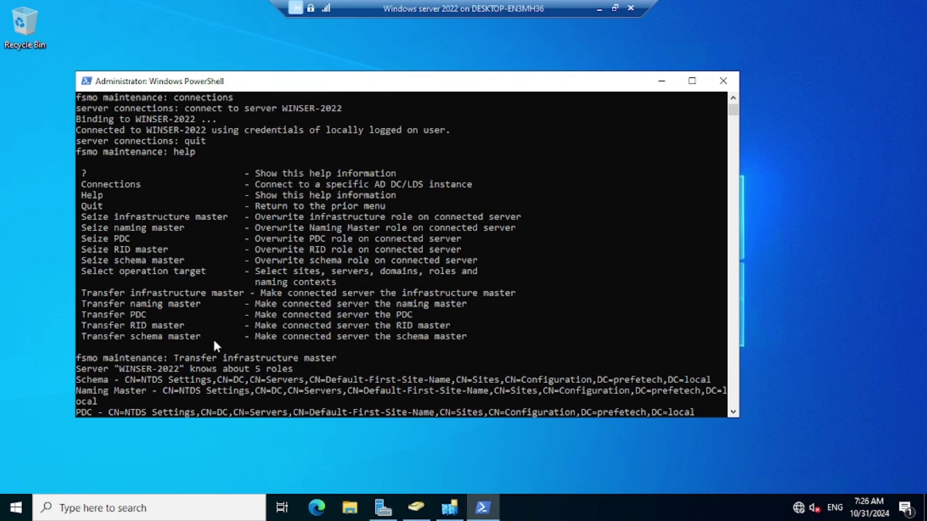
scroll(214, 341, "up", 5)
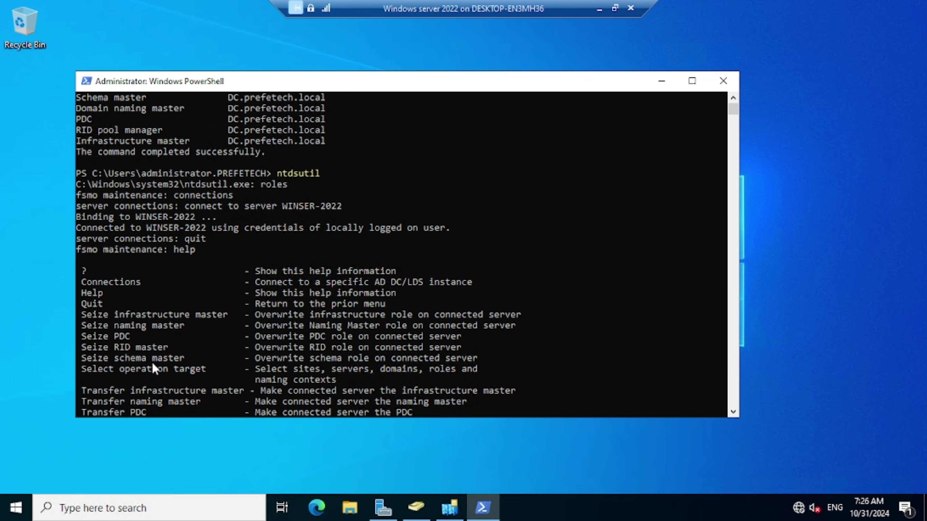
Step: Re-enter the infrastructure, naming master and PDC transfers, recopying Transfer RID master
type("Transfer infrastructure master")
key("Return")
left_click_drag(188, 329, 84, 327)
key("ctrl+c")
right_click(137, 349)
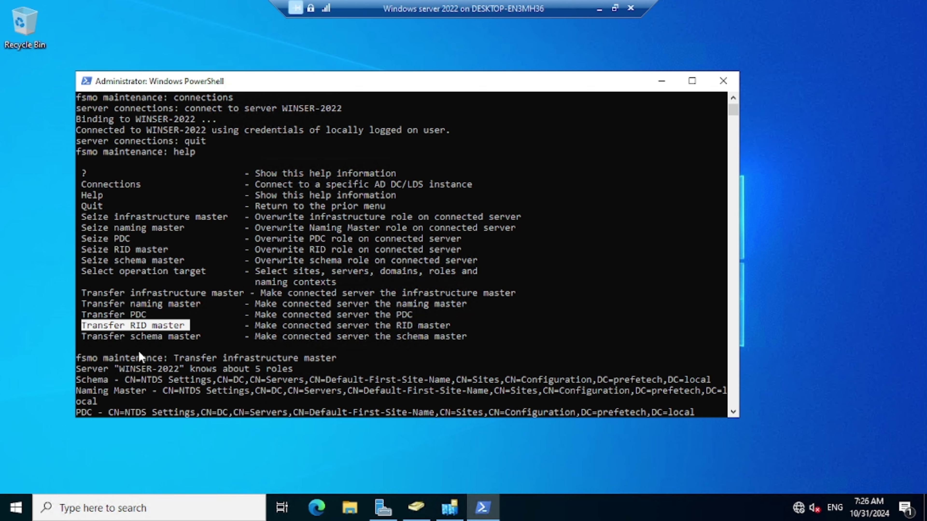
type("Transfer naming master")
key("Return")
type("Transfer PDC")
key("Return")
type("tenance: t")
left_click(193, 374)
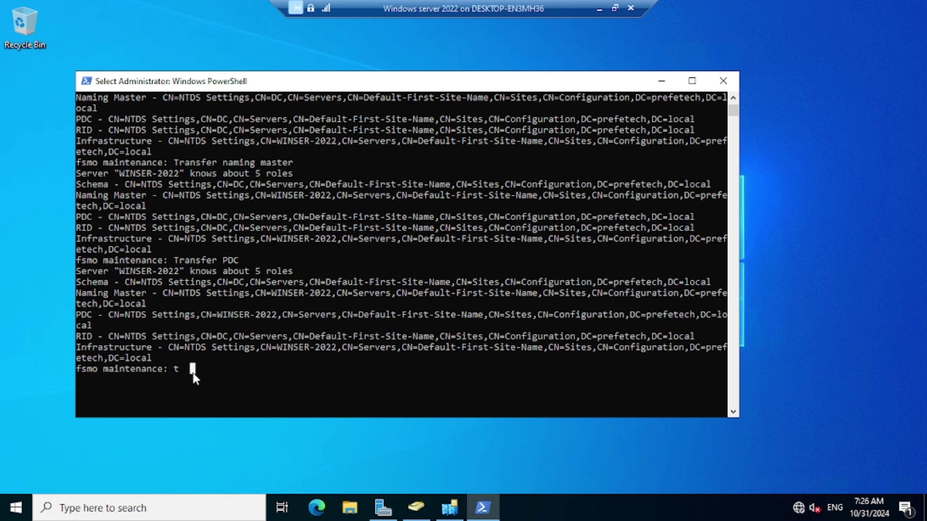
Step: Run Transfer RID master and confirm moving the RID Master to WINSER-2022
key("Escape")
key("BackSpace")
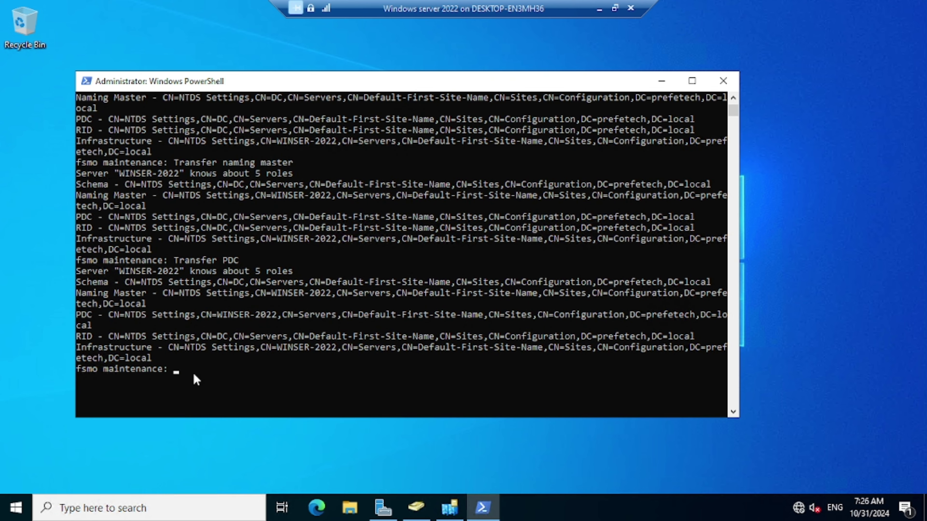
right_click(194, 375)
key("Return")
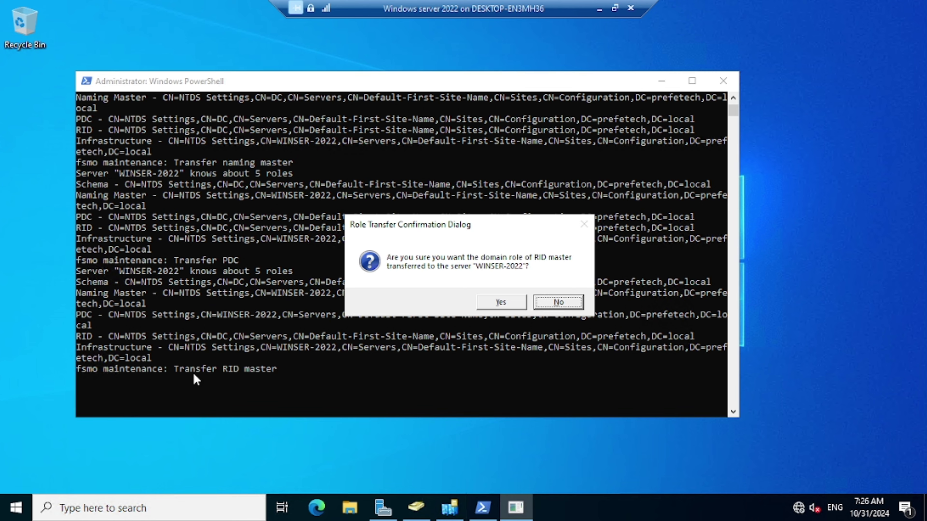
key("Left")
key("Return")
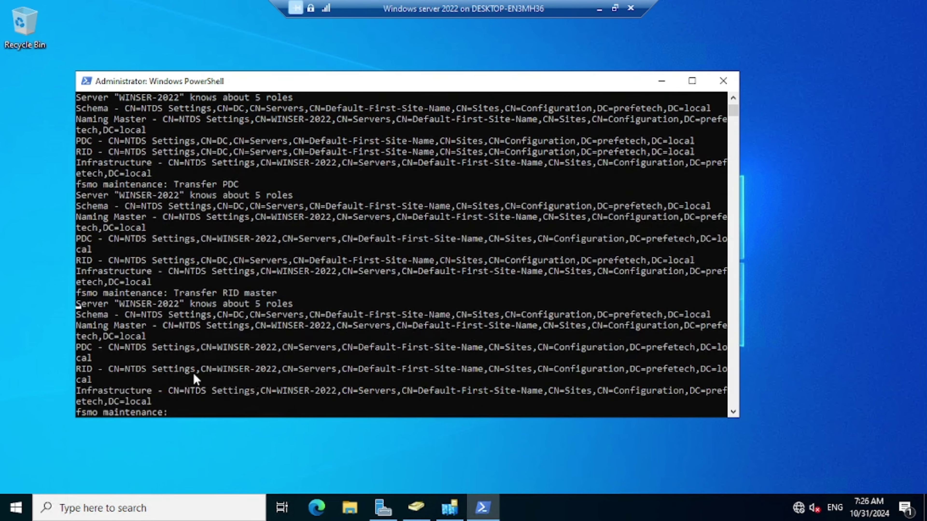
Step: Transfer the Schema Master role to WINSER-2022 and confirm
scroll(325, 311, "up", 9)
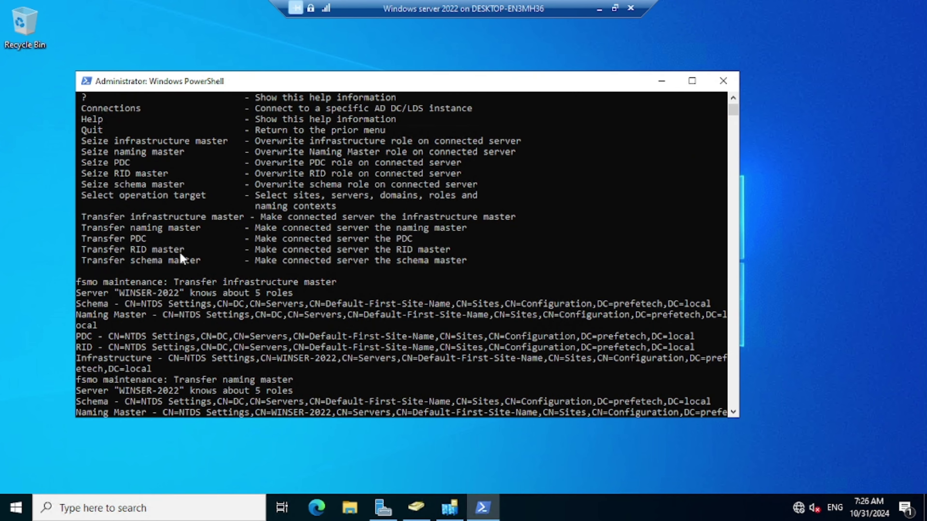
left_click_drag(203, 262, 130, 261)
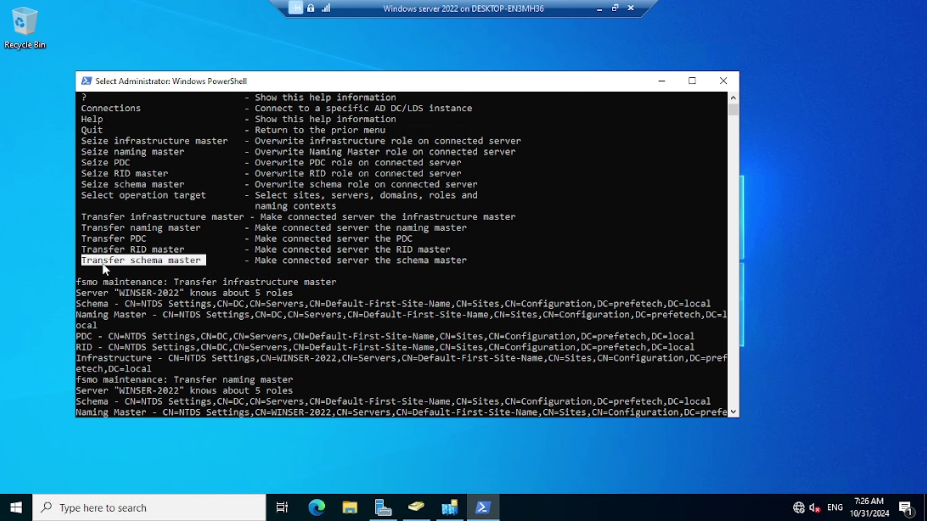
right_click(187, 270)
scroll(470, 325, "down", 10)
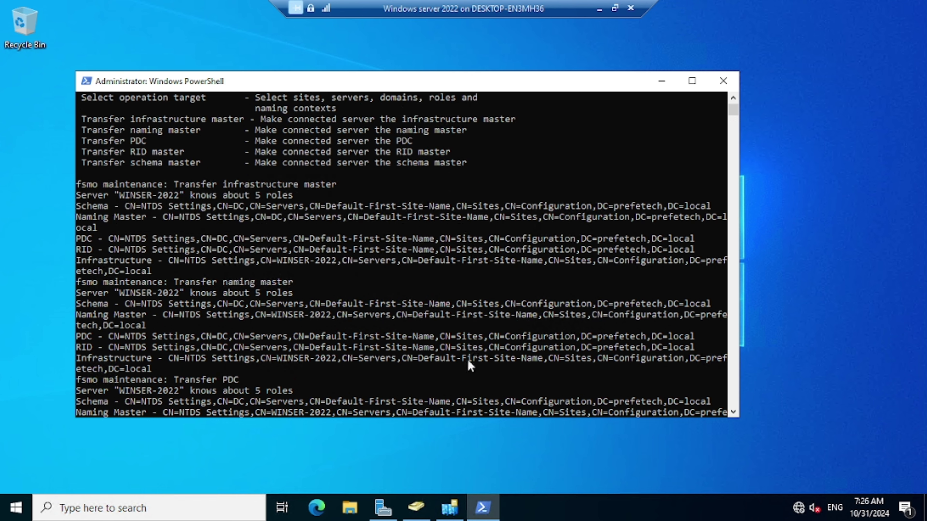
right_click(197, 270)
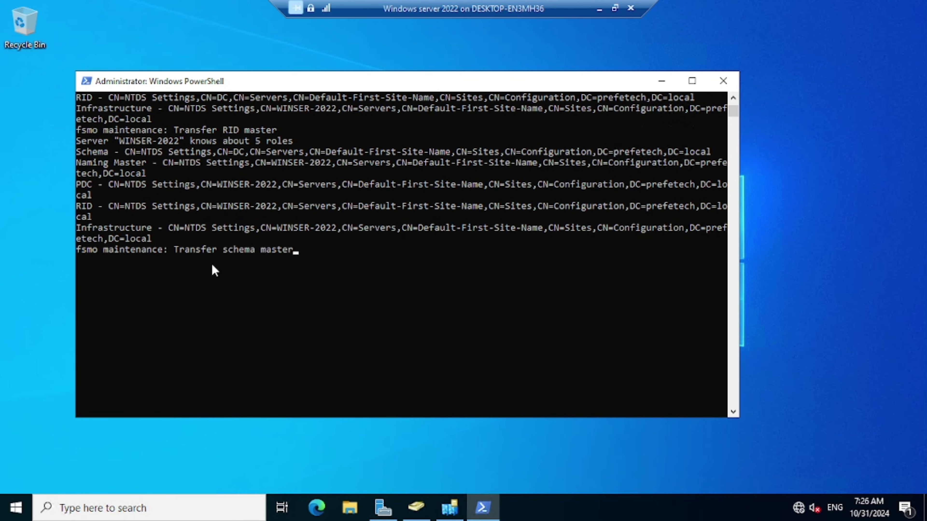
key("Return")
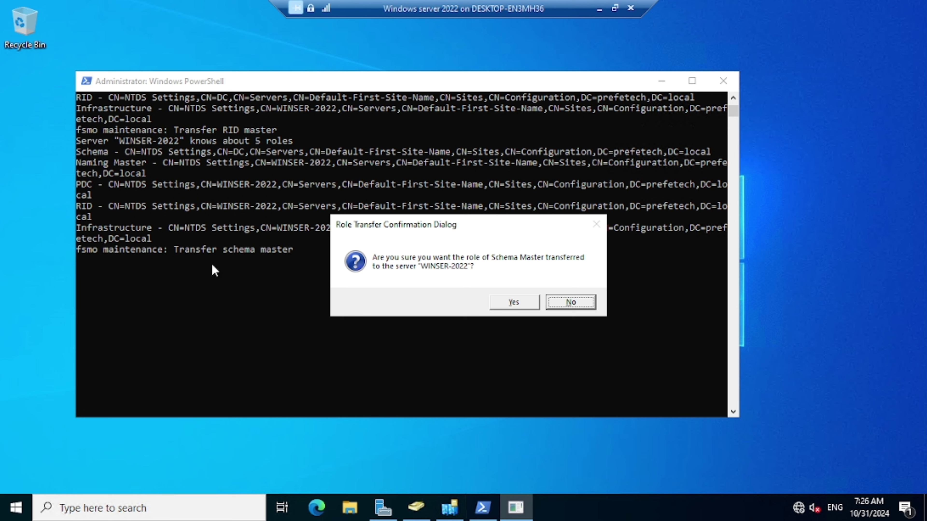
key("Left")
key("Return")
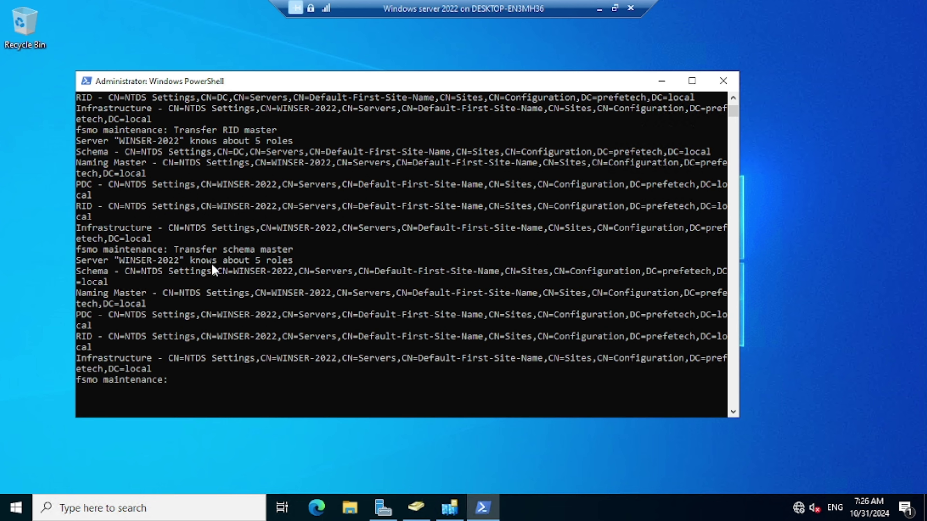
Step: Quit ntdsutil and rerun netdom query fsmo, showing WINSER-2022.prefetech.local holds all five roles
key("Return")
key("Return")
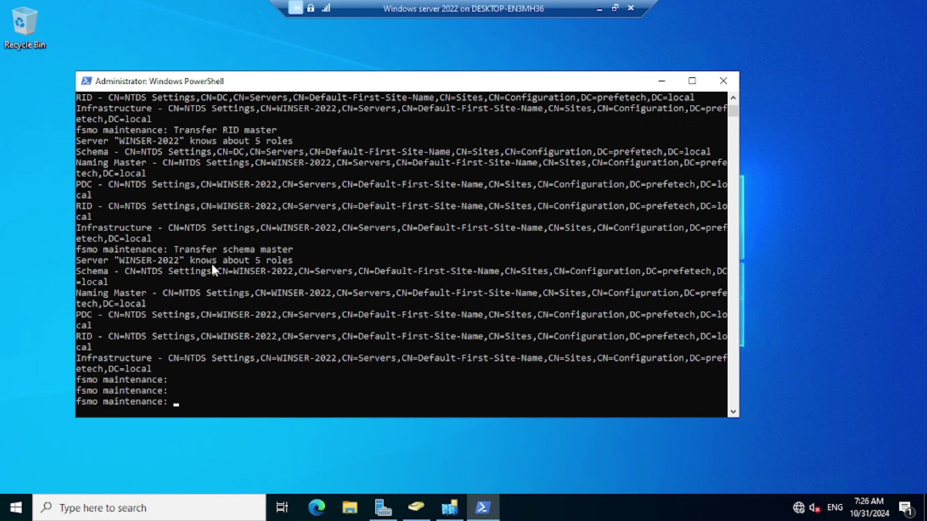
type("quit")
key("Return")
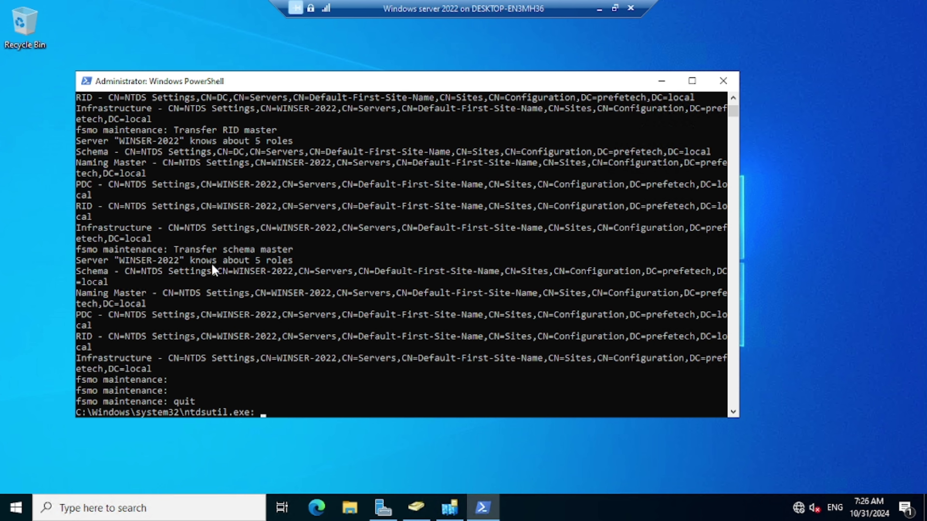
type("quit")
key("Return")
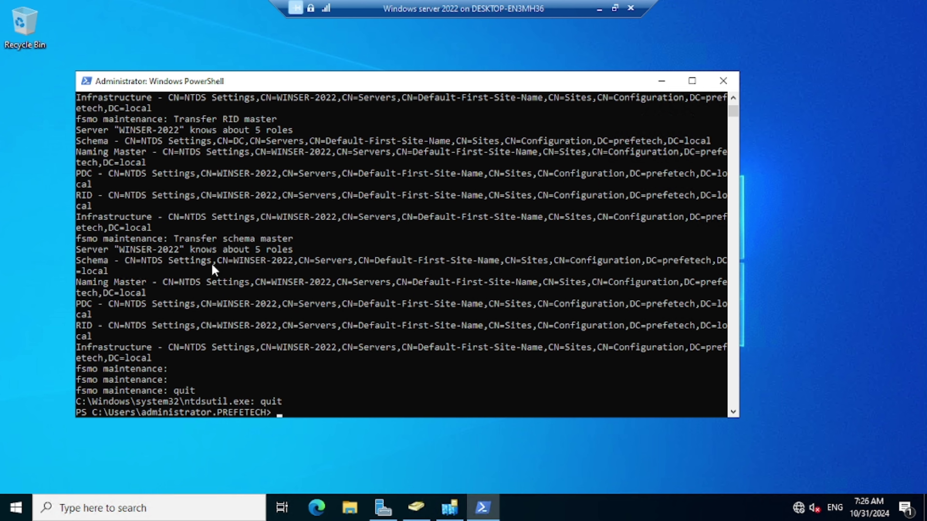
key("Up")
key("Up")
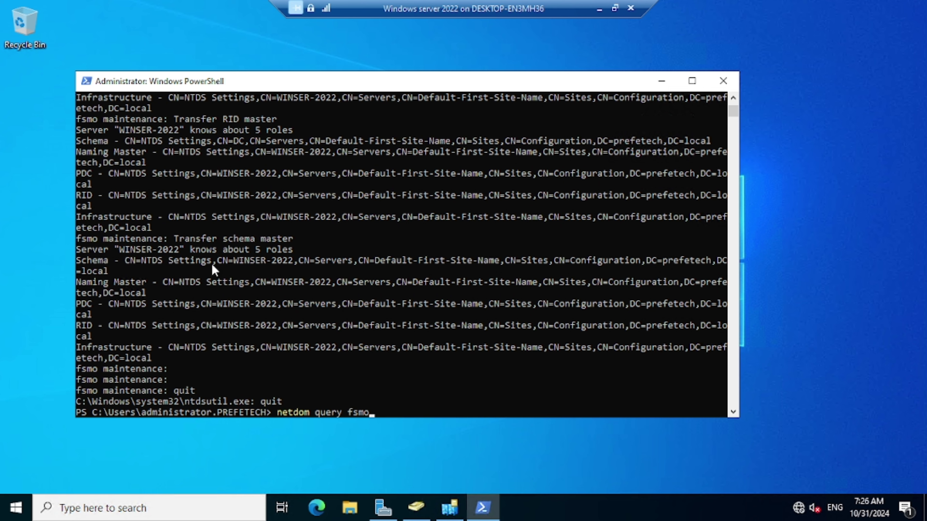
key("Return")
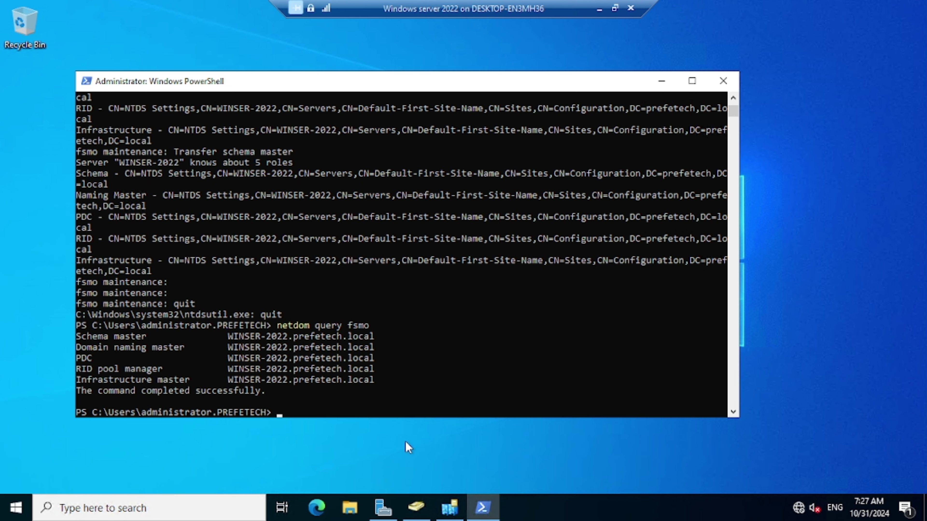
Step: Run Check Replication Topology on WINSER-2022's NTDS Settings in Sites and Services
mouse_move(399, 517)
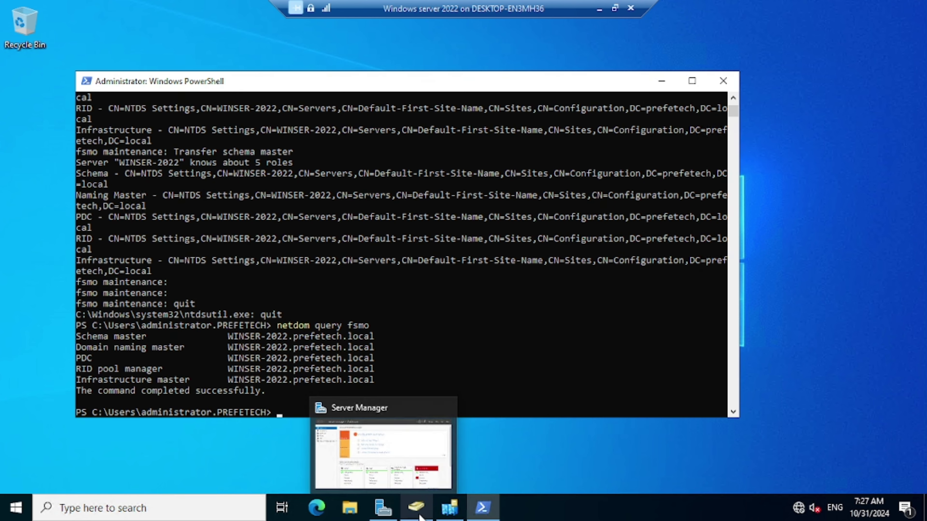
left_click(421, 517)
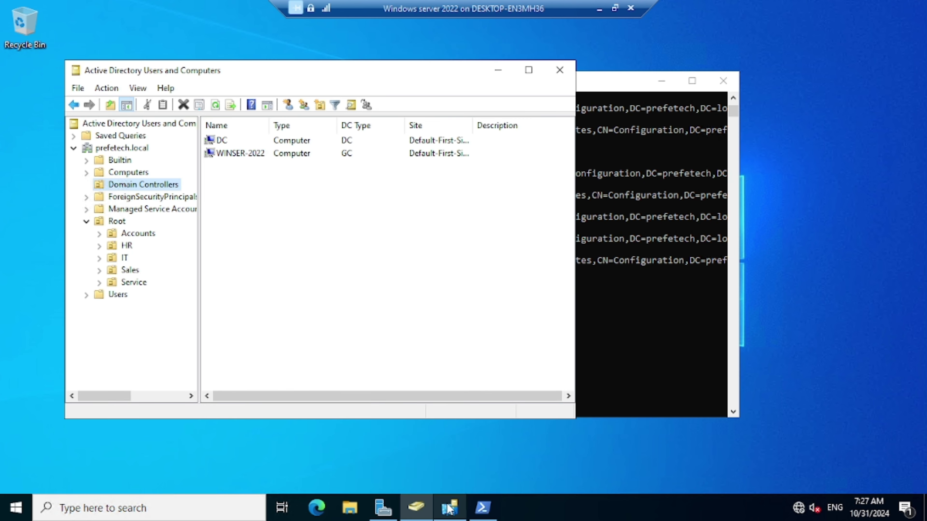
mouse_move(449, 509)
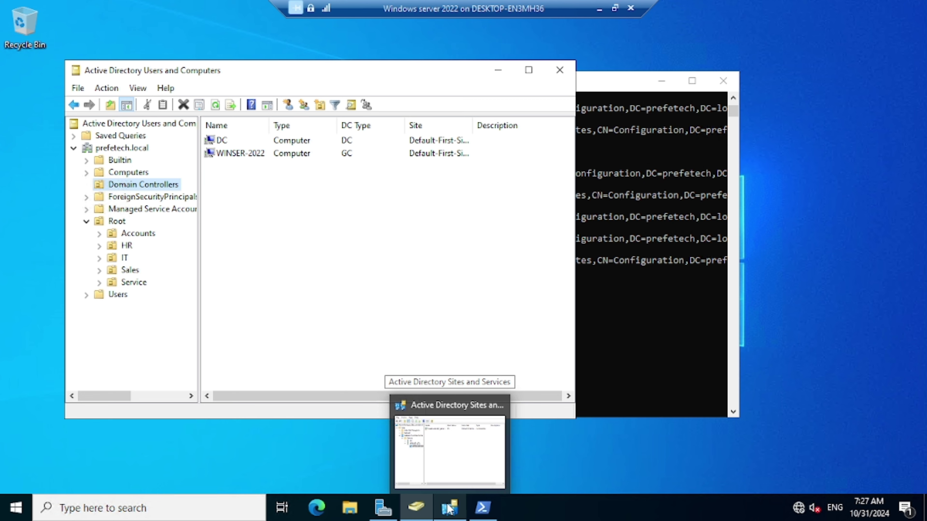
left_click(449, 509)
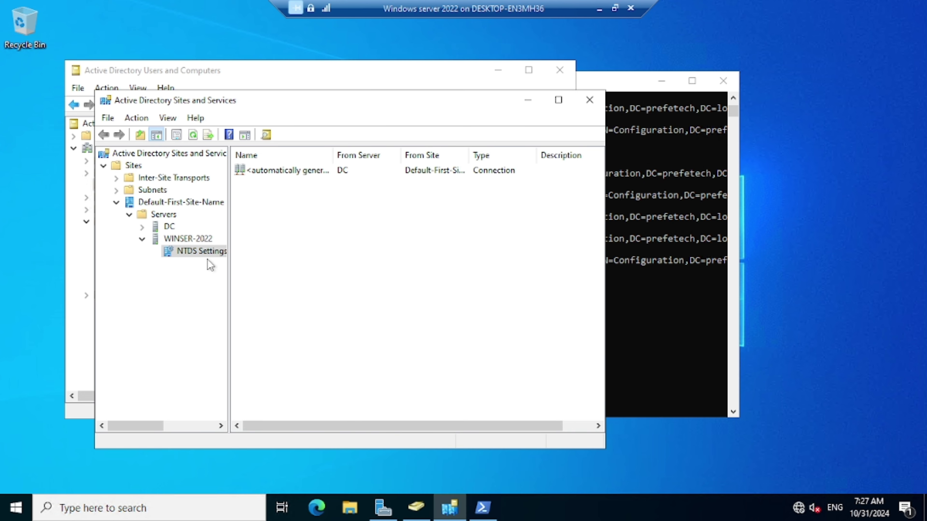
right_click(200, 253)
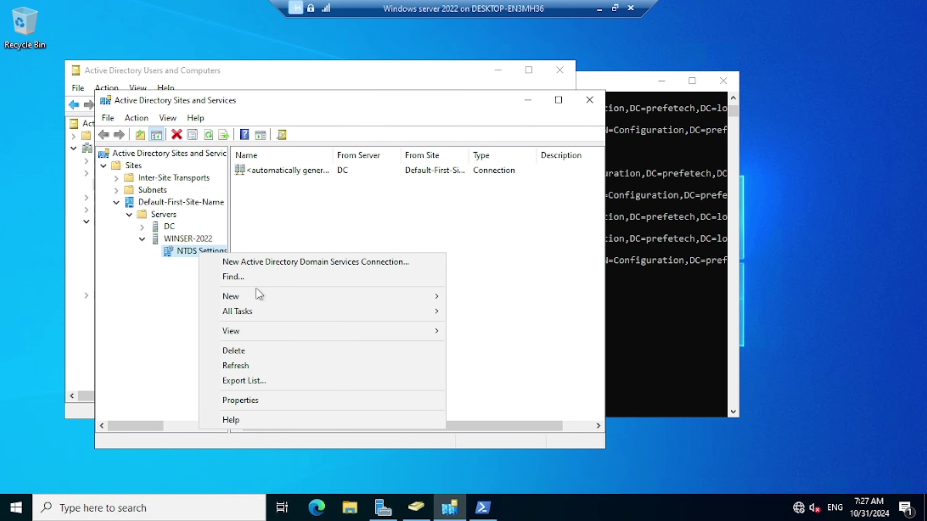
mouse_move(300, 321)
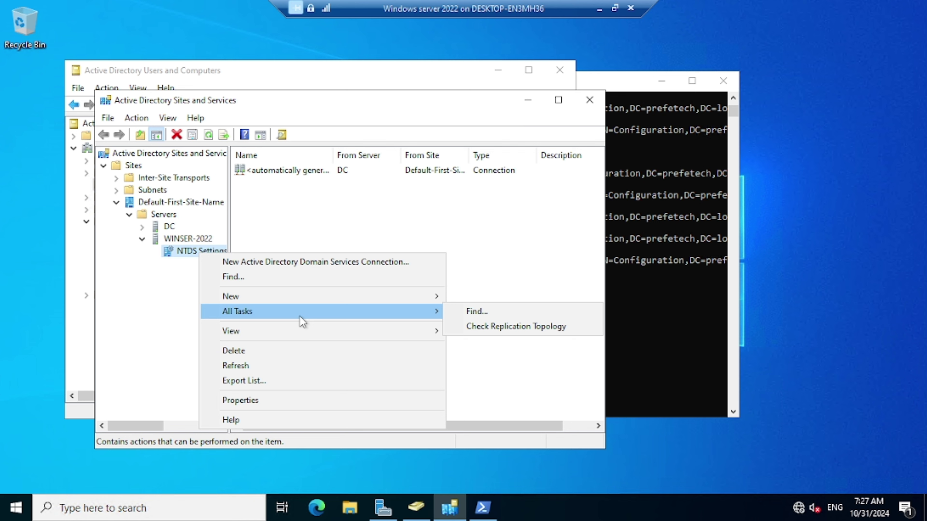
left_click(482, 326)
left_click(566, 313)
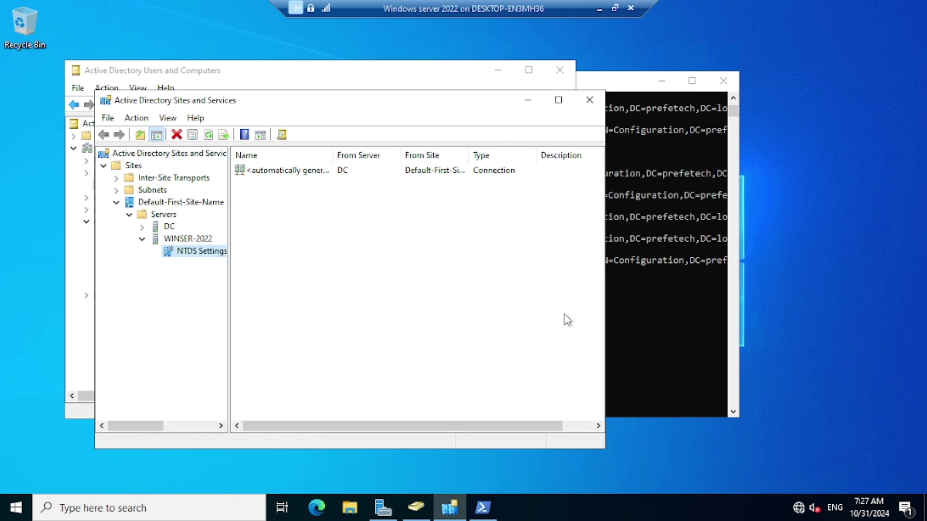